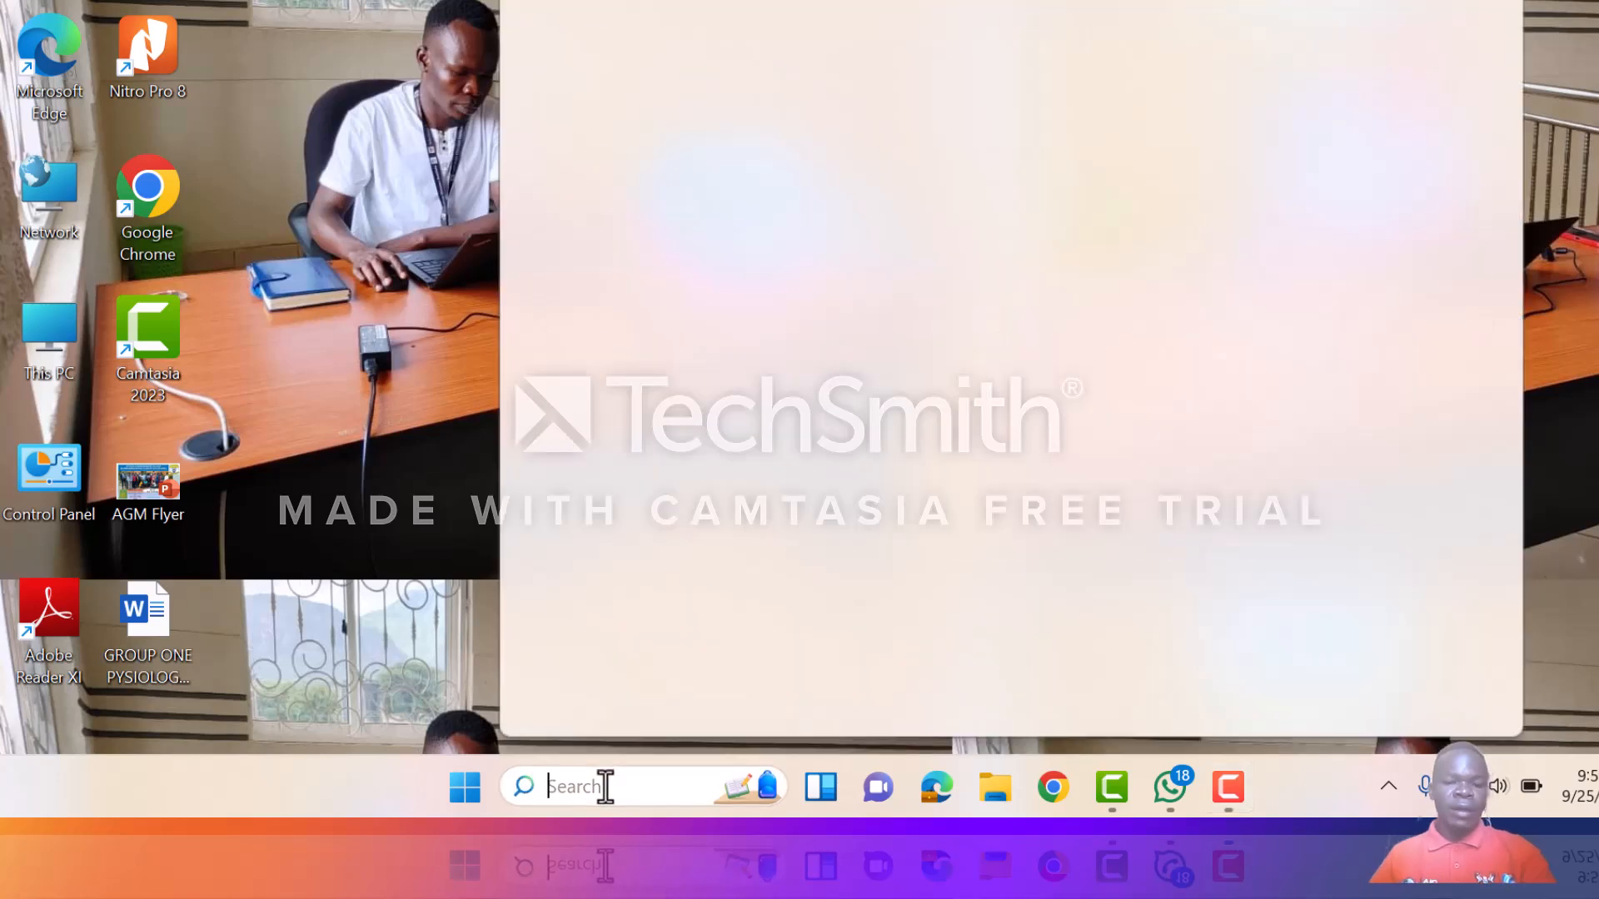
Step: Launch Excel and create a blank workbook
{"action": "left_click", "coordinate": [605, 786]}
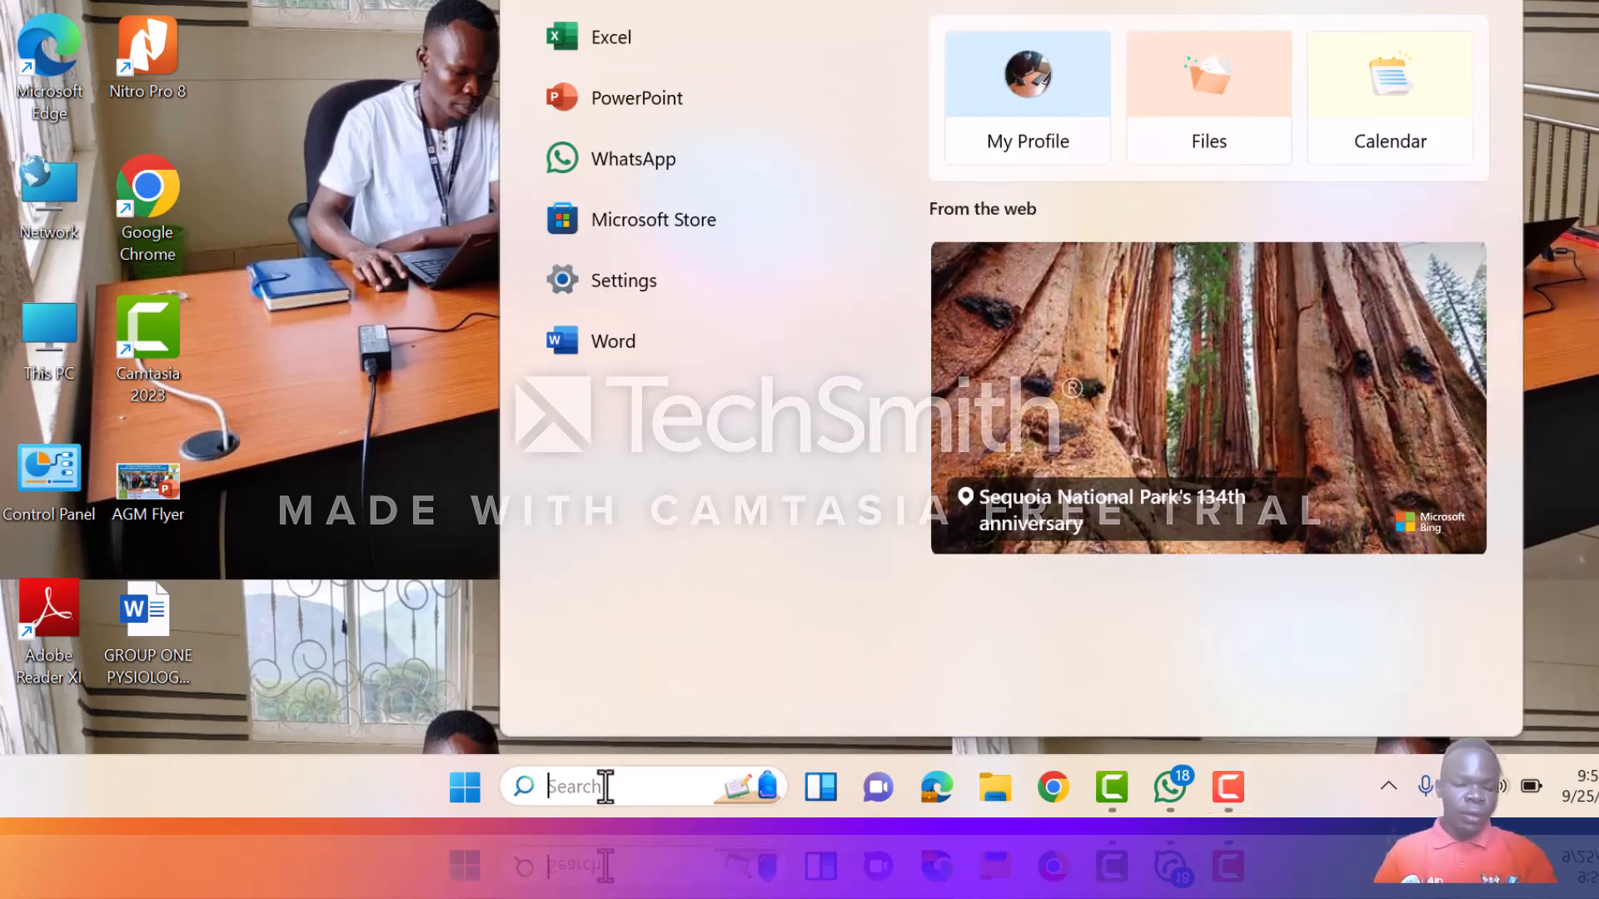
{"action": "type", "text": "exce"}
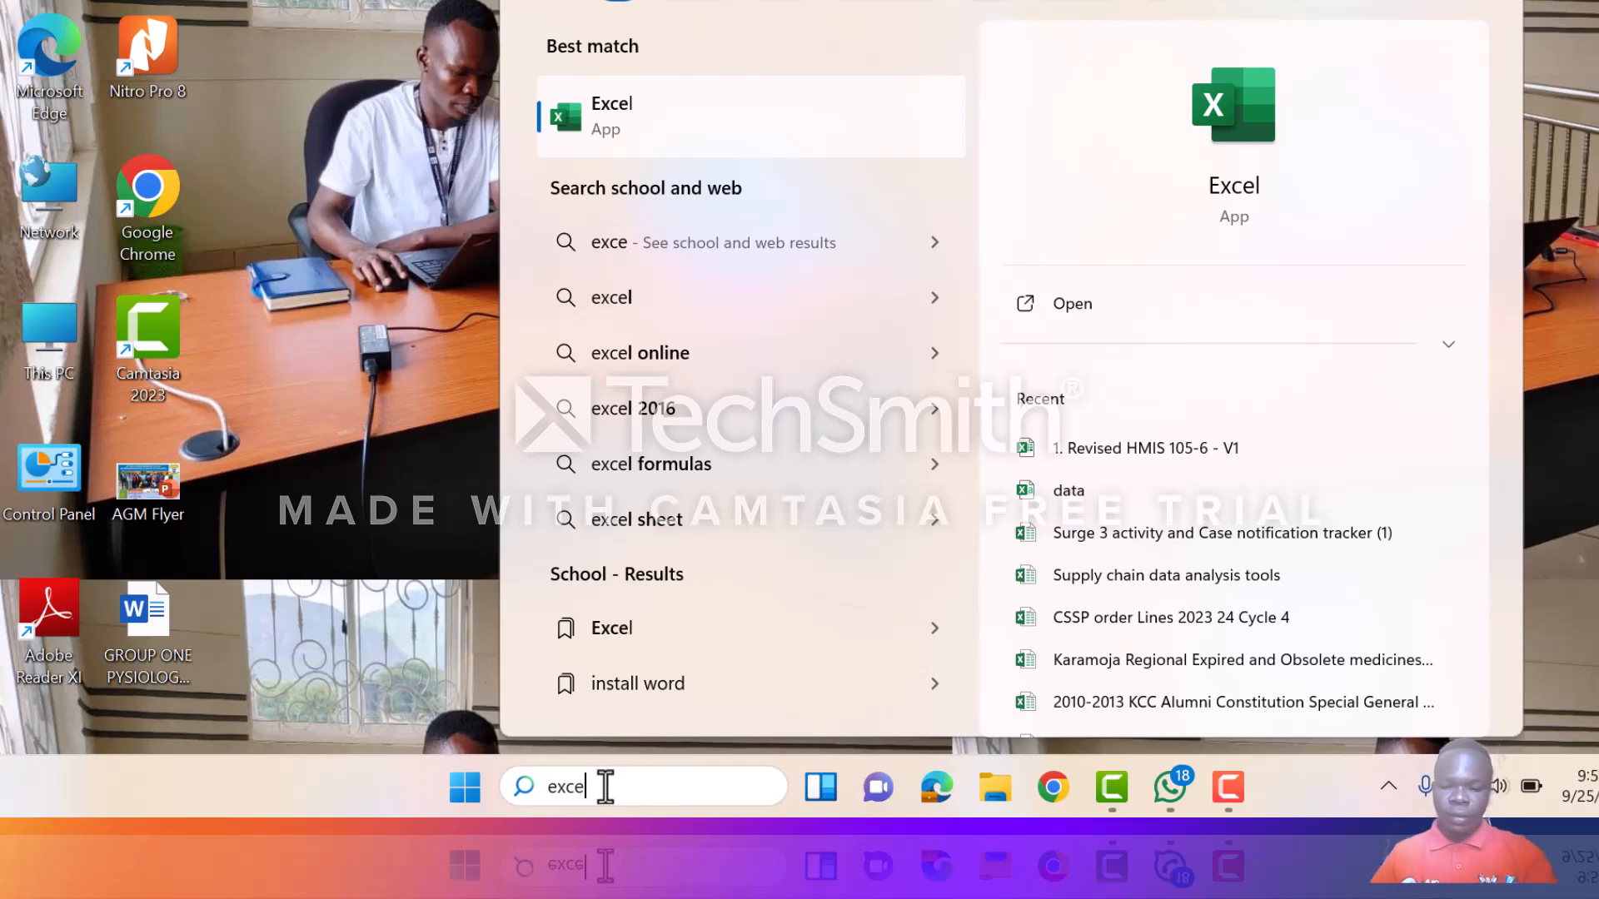
{"action": "type", "text": "l"}
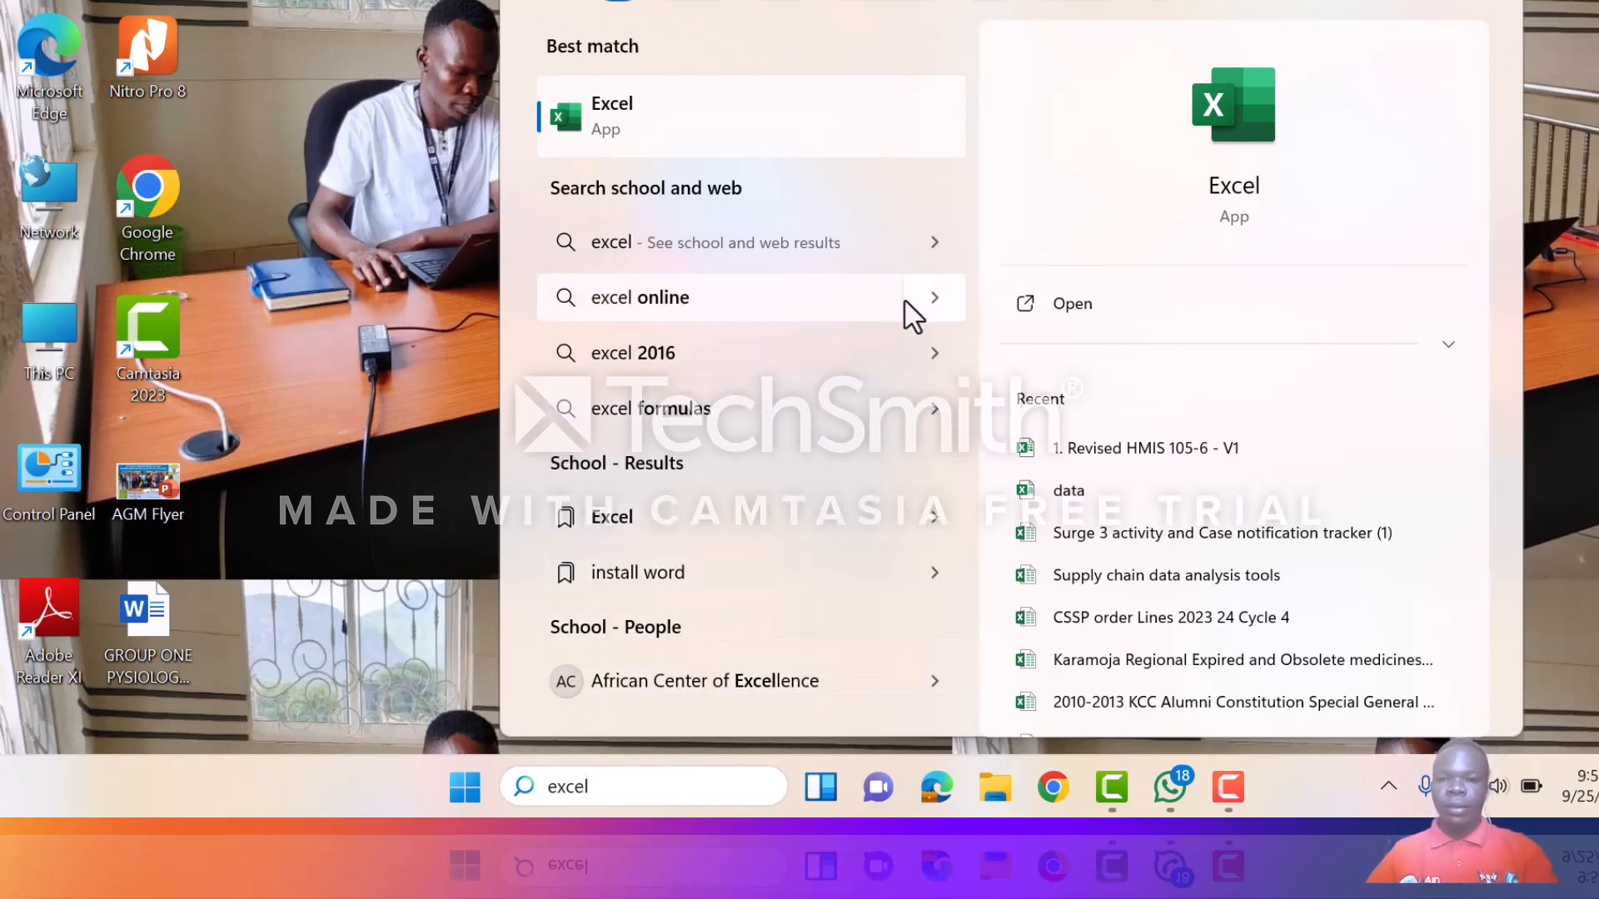
{"action": "left_click", "coordinate": [1259, 104]}
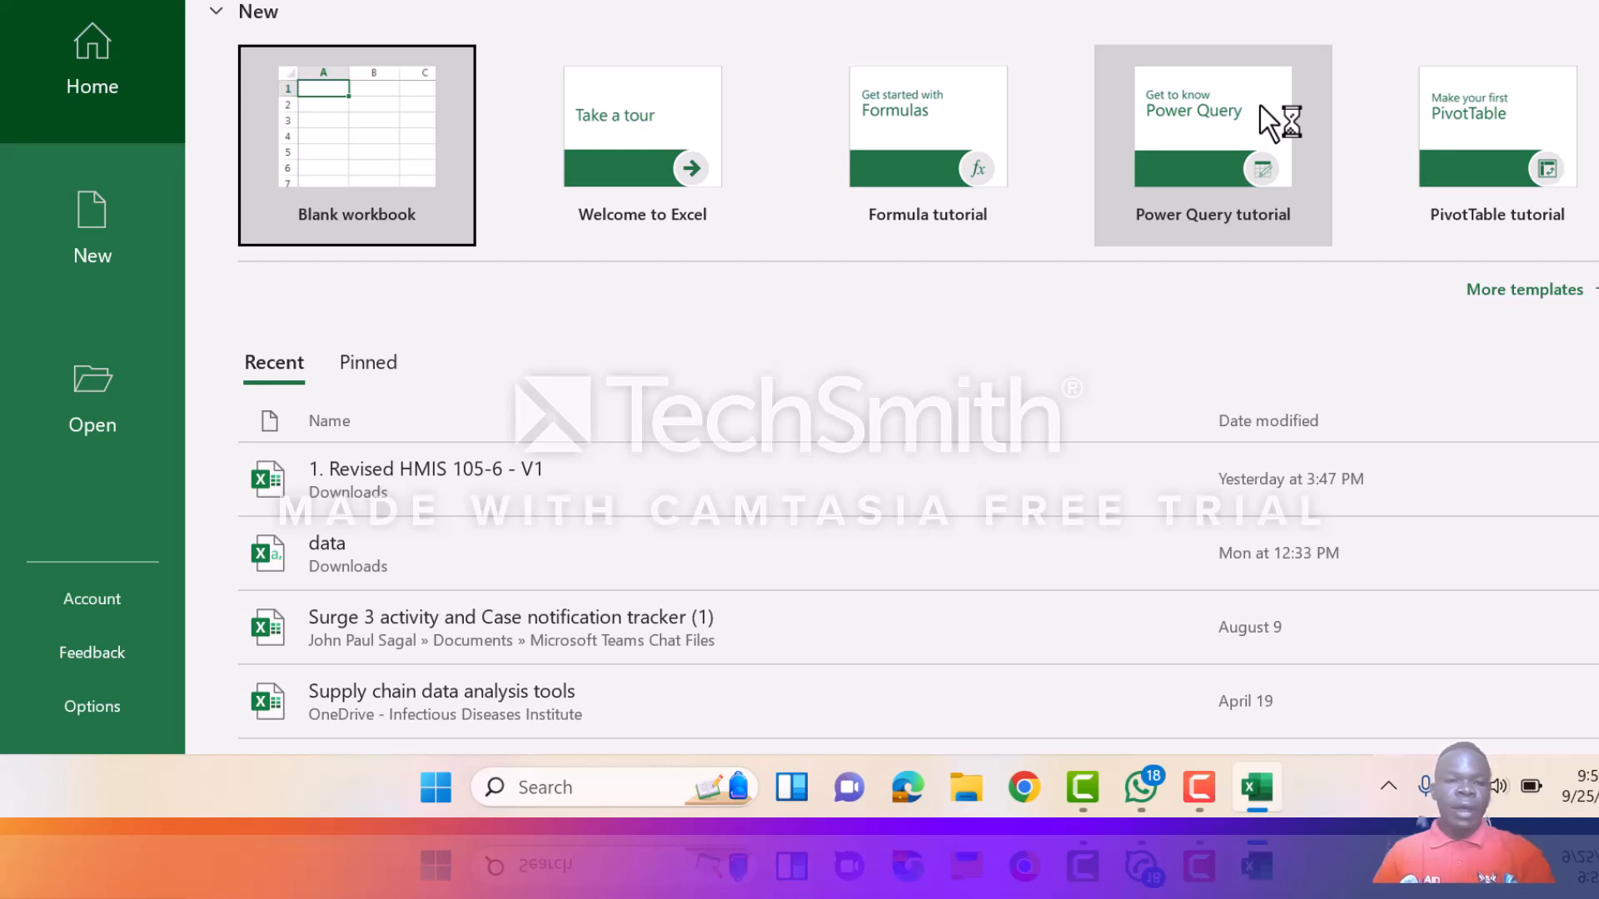
{"action": "left_click", "coordinate": [392, 192]}
{"action": "left_click", "coordinate": [389, 171]}
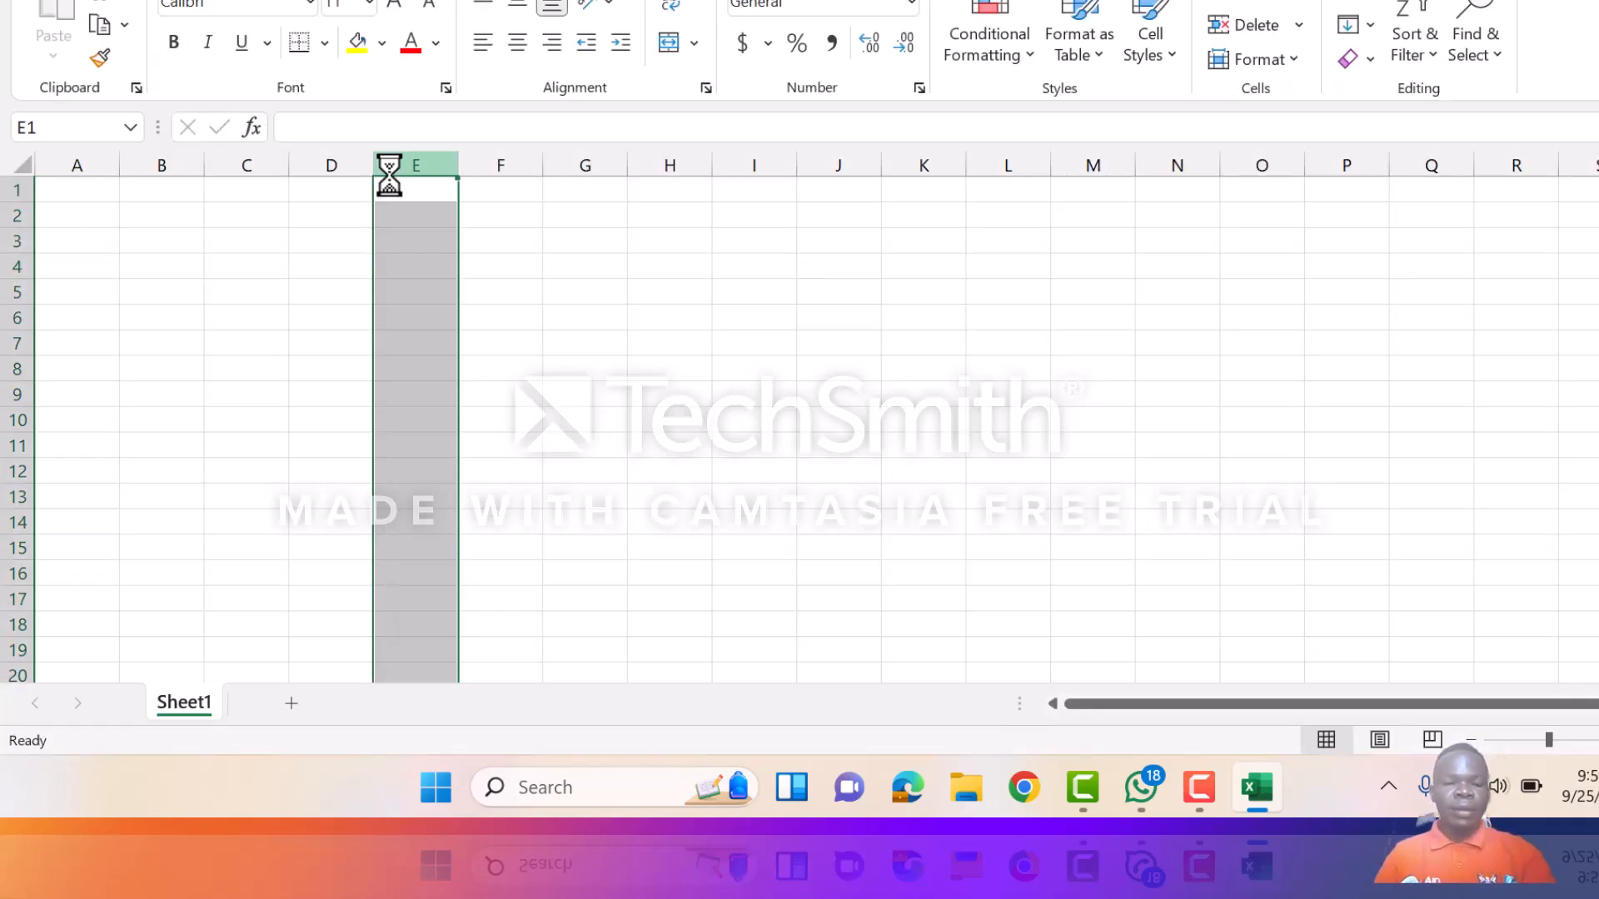
Step: Add two new worksheets, Sheet2 and Sheet3, after Sheet1
{"action": "left_click", "coordinate": [548, 311]}
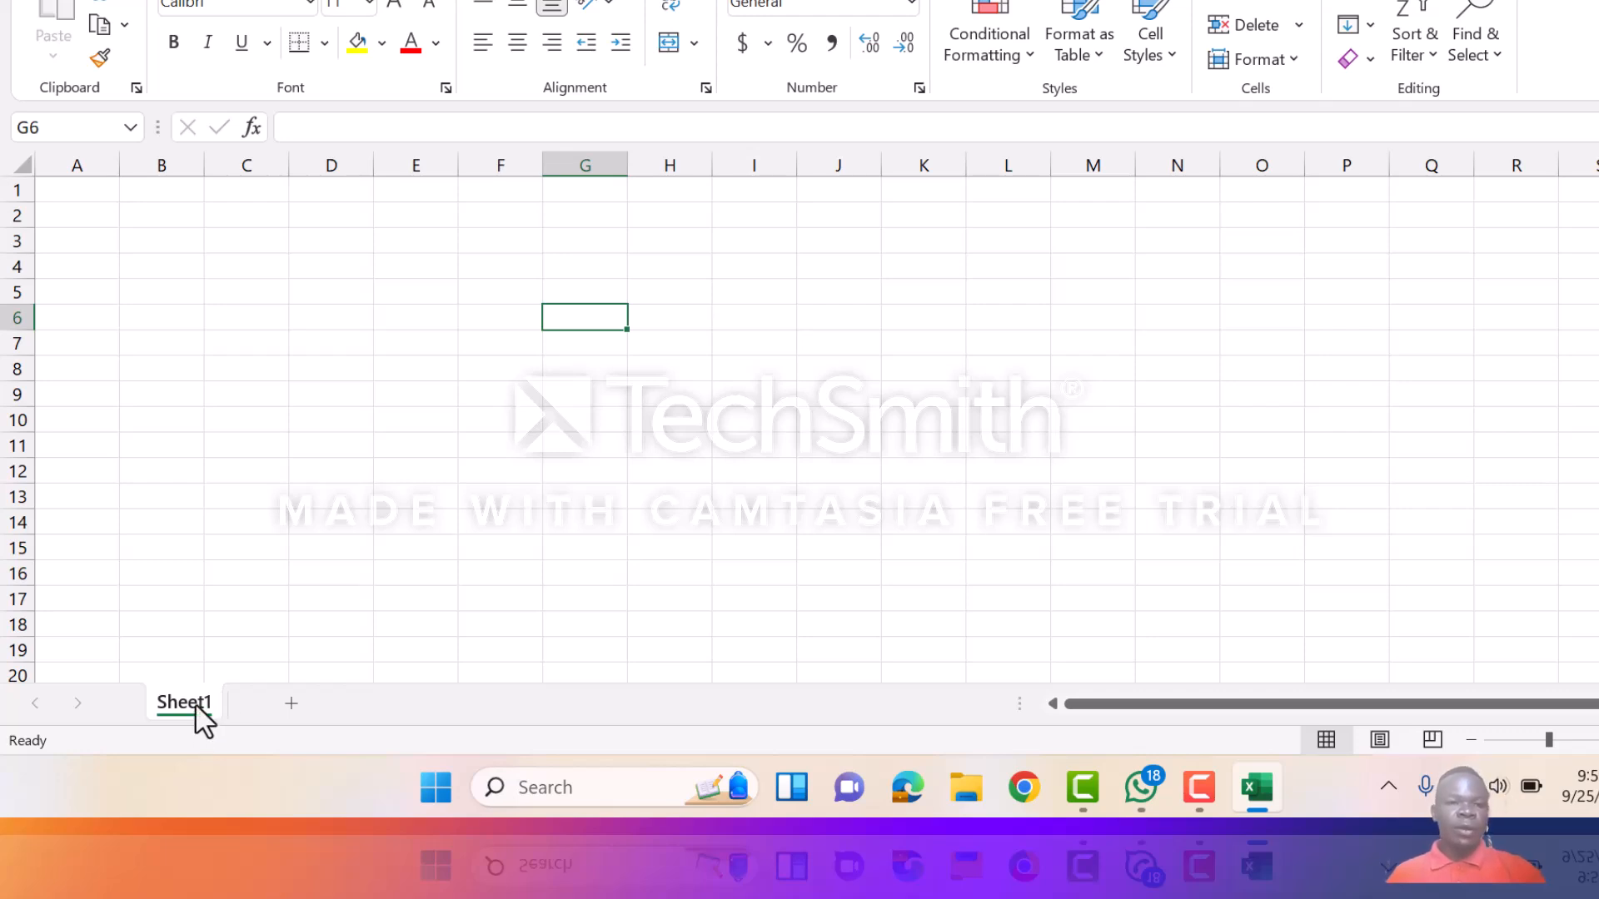
{"action": "left_click", "coordinate": [292, 704]}
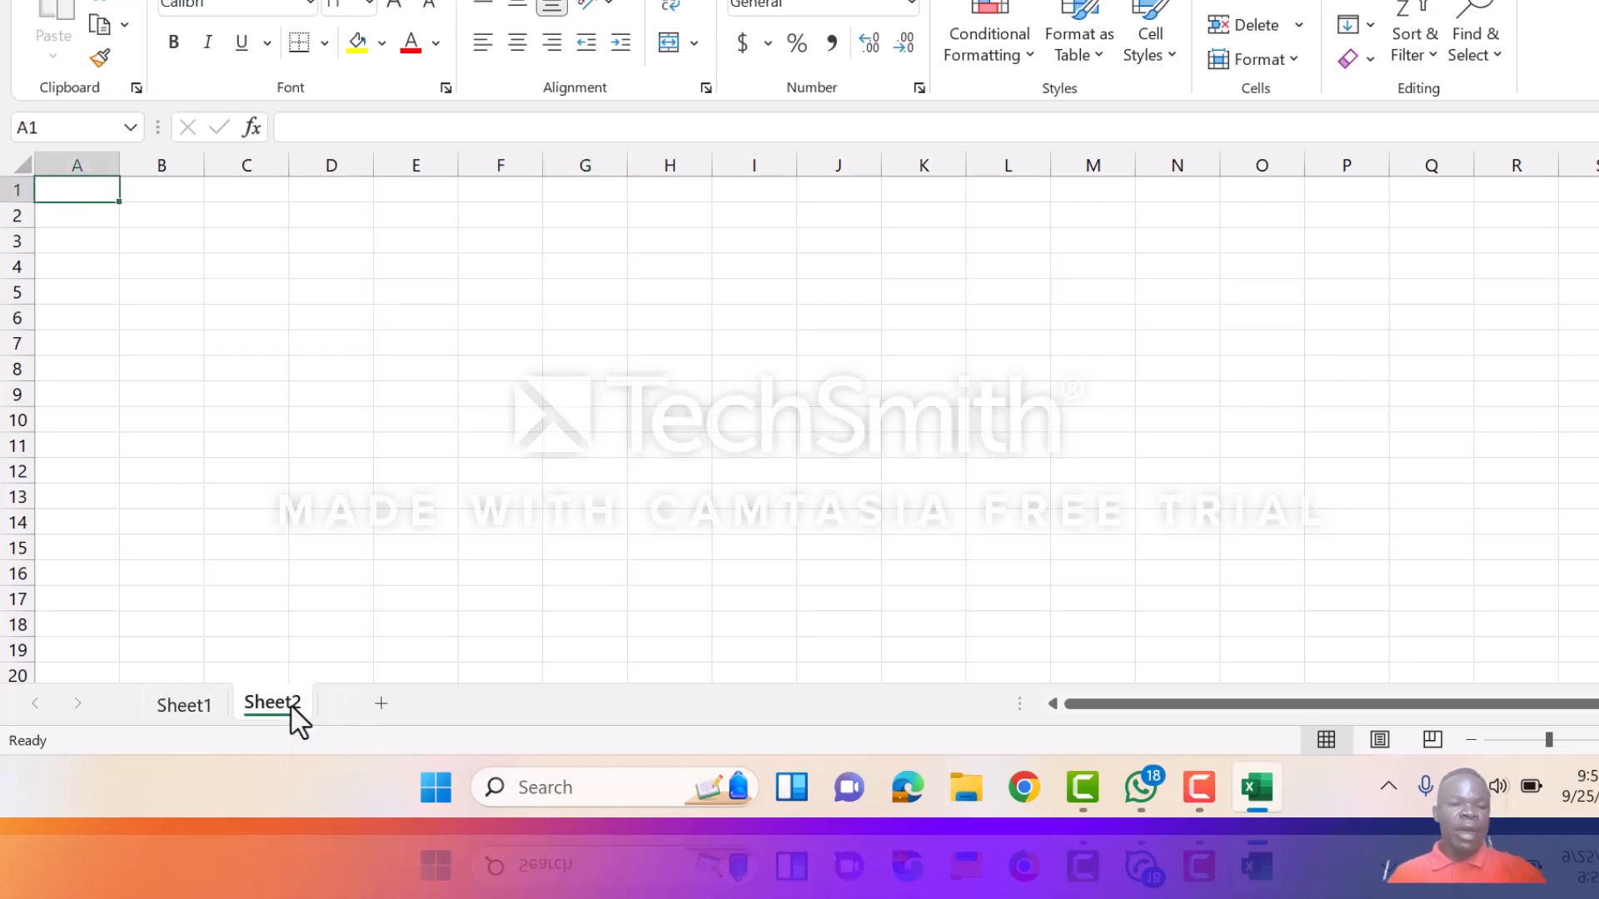
{"action": "left_click", "coordinate": [381, 703]}
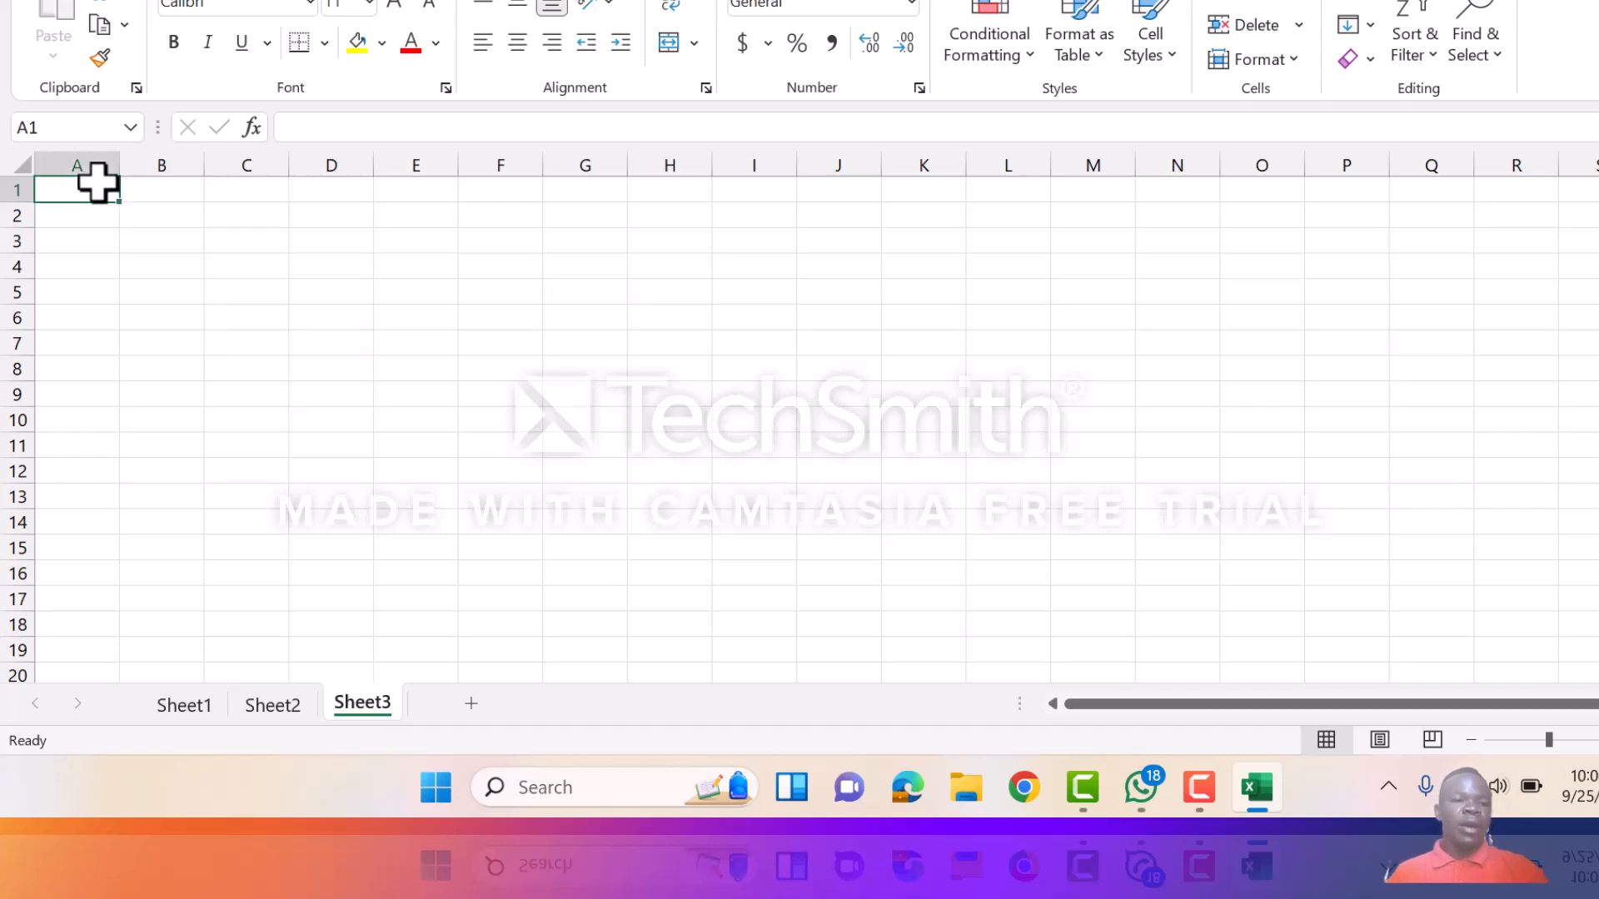
Step: Examine the cell addresses along row 1 from A1 to G1 and back, and in column A
{"action": "left_click", "coordinate": [153, 185]}
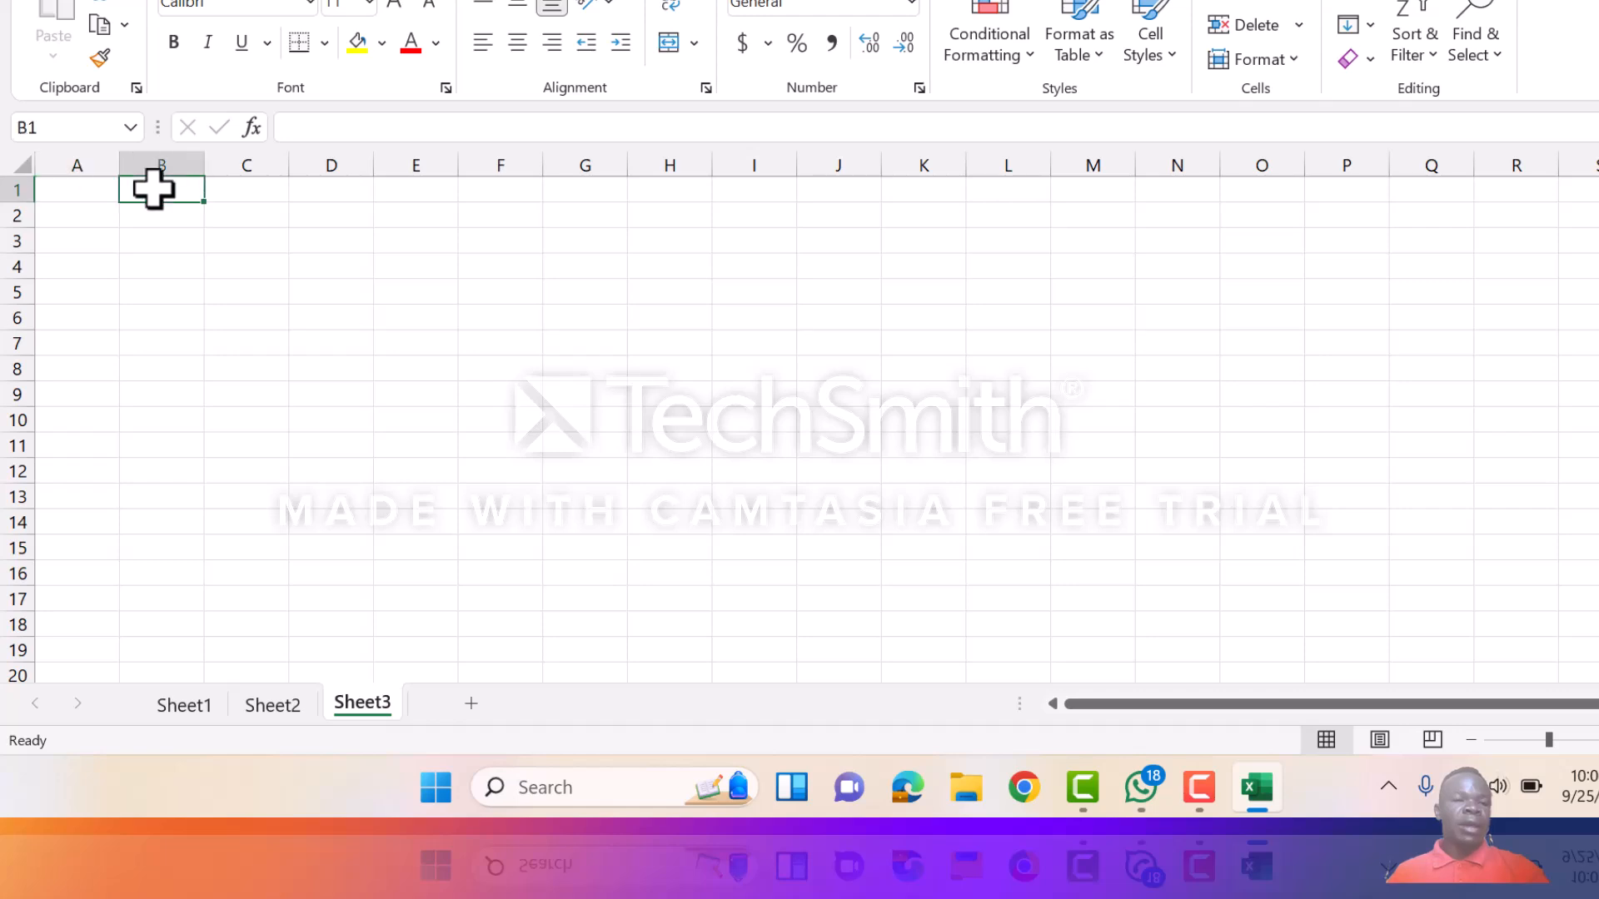
{"action": "left_click", "coordinate": [93, 186]}
{"action": "left_click", "coordinate": [129, 189]}
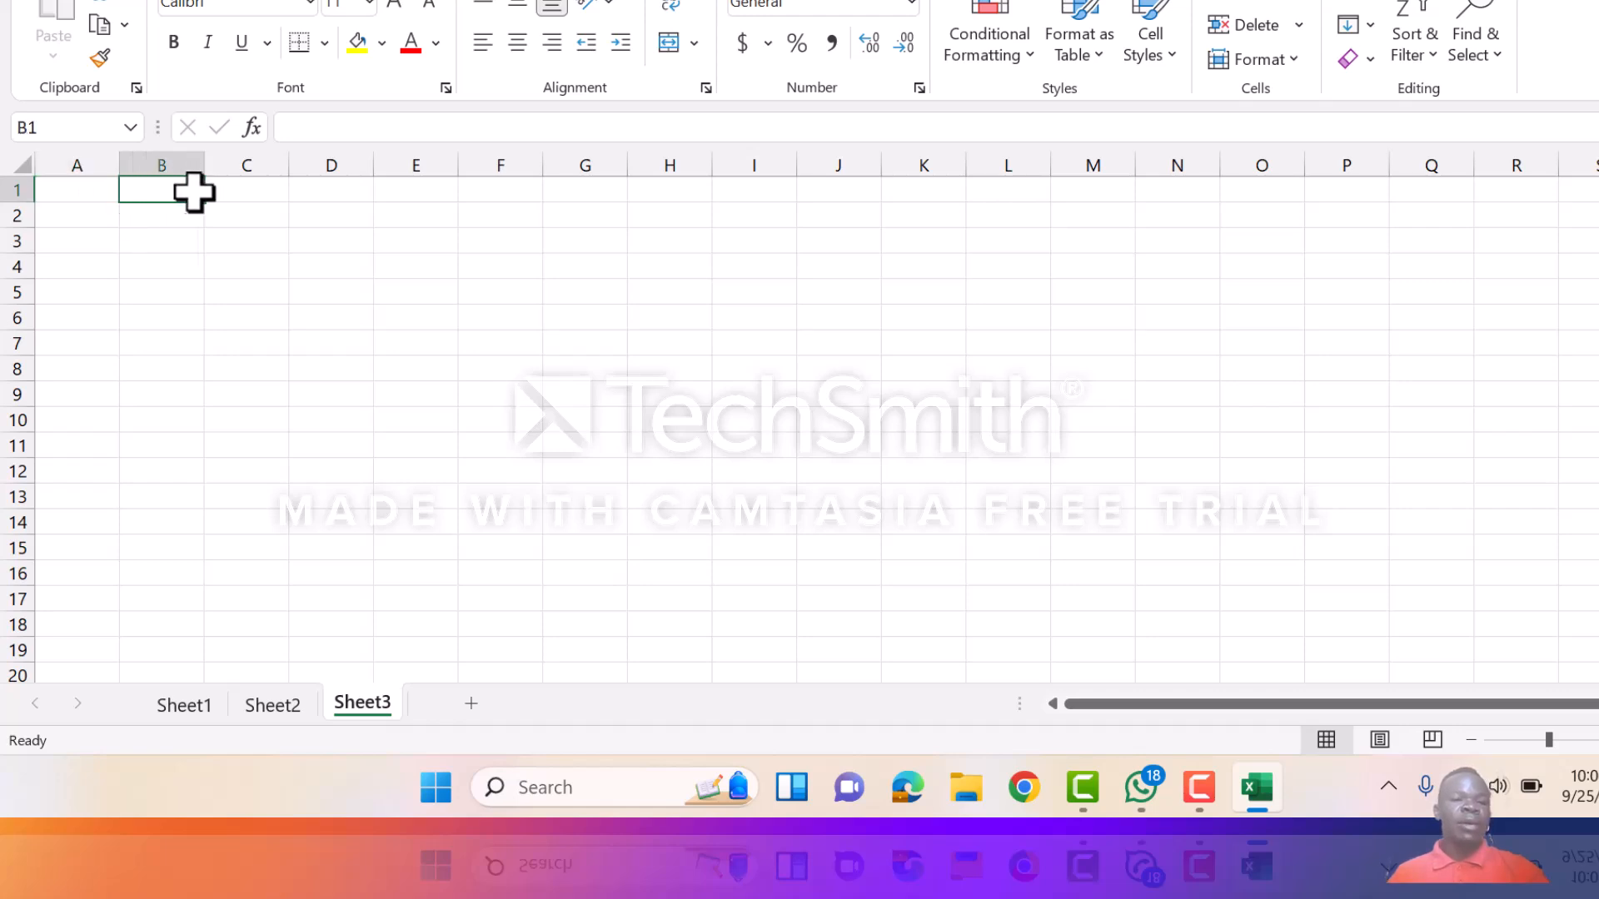
{"action": "left_click", "coordinate": [218, 192]}
{"action": "left_click", "coordinate": [316, 194]}
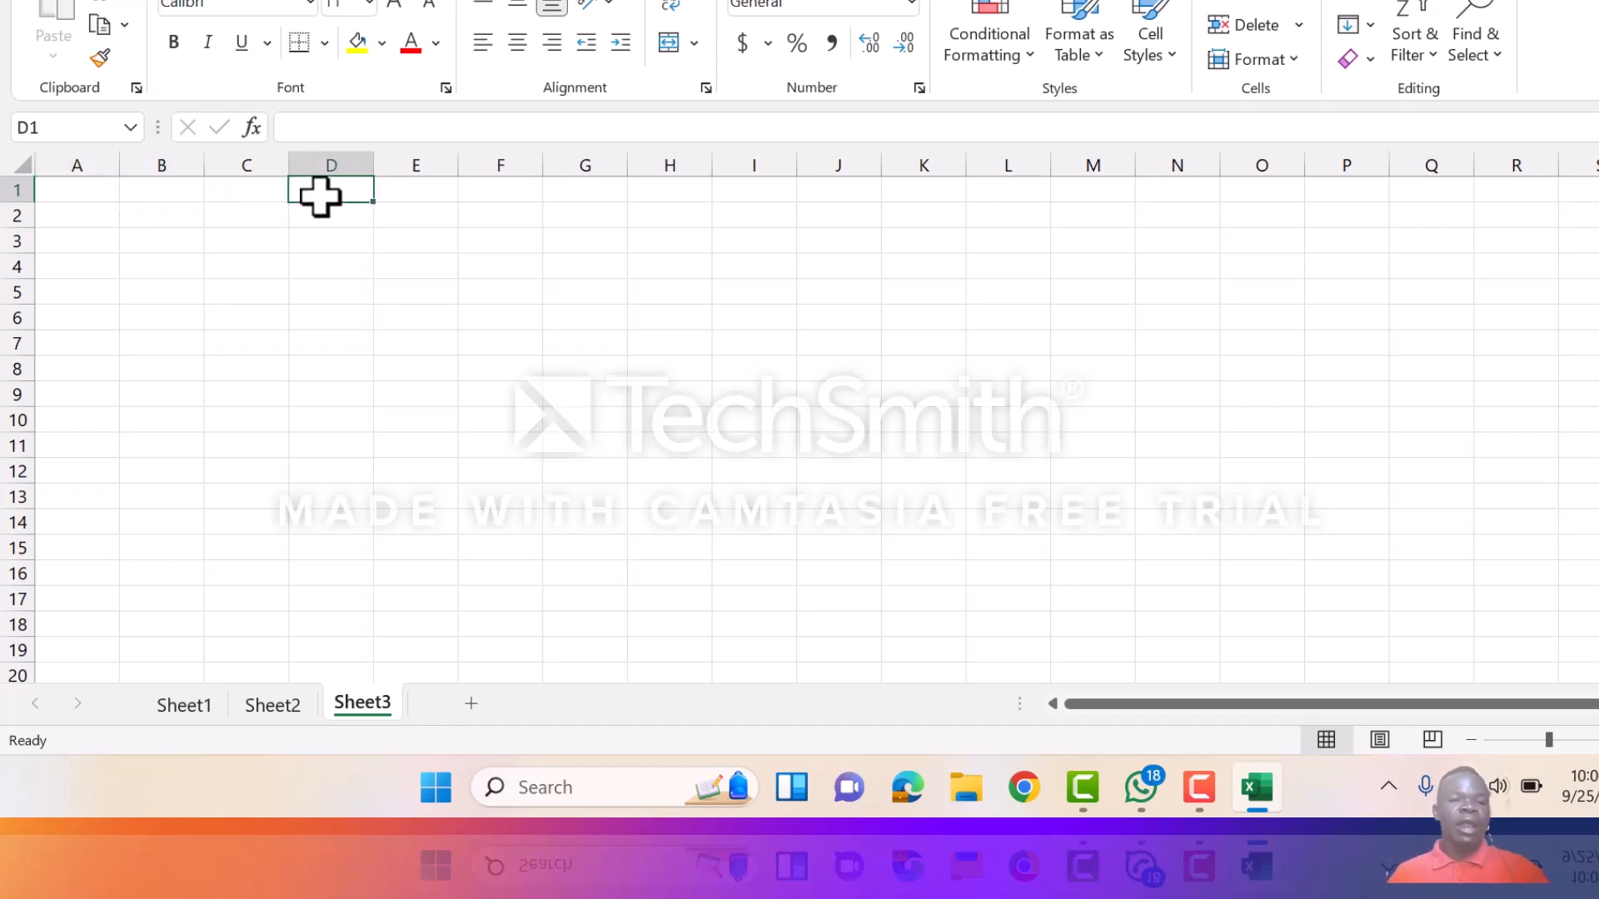
{"action": "left_click", "coordinate": [402, 195]}
{"action": "left_click", "coordinate": [486, 189]}
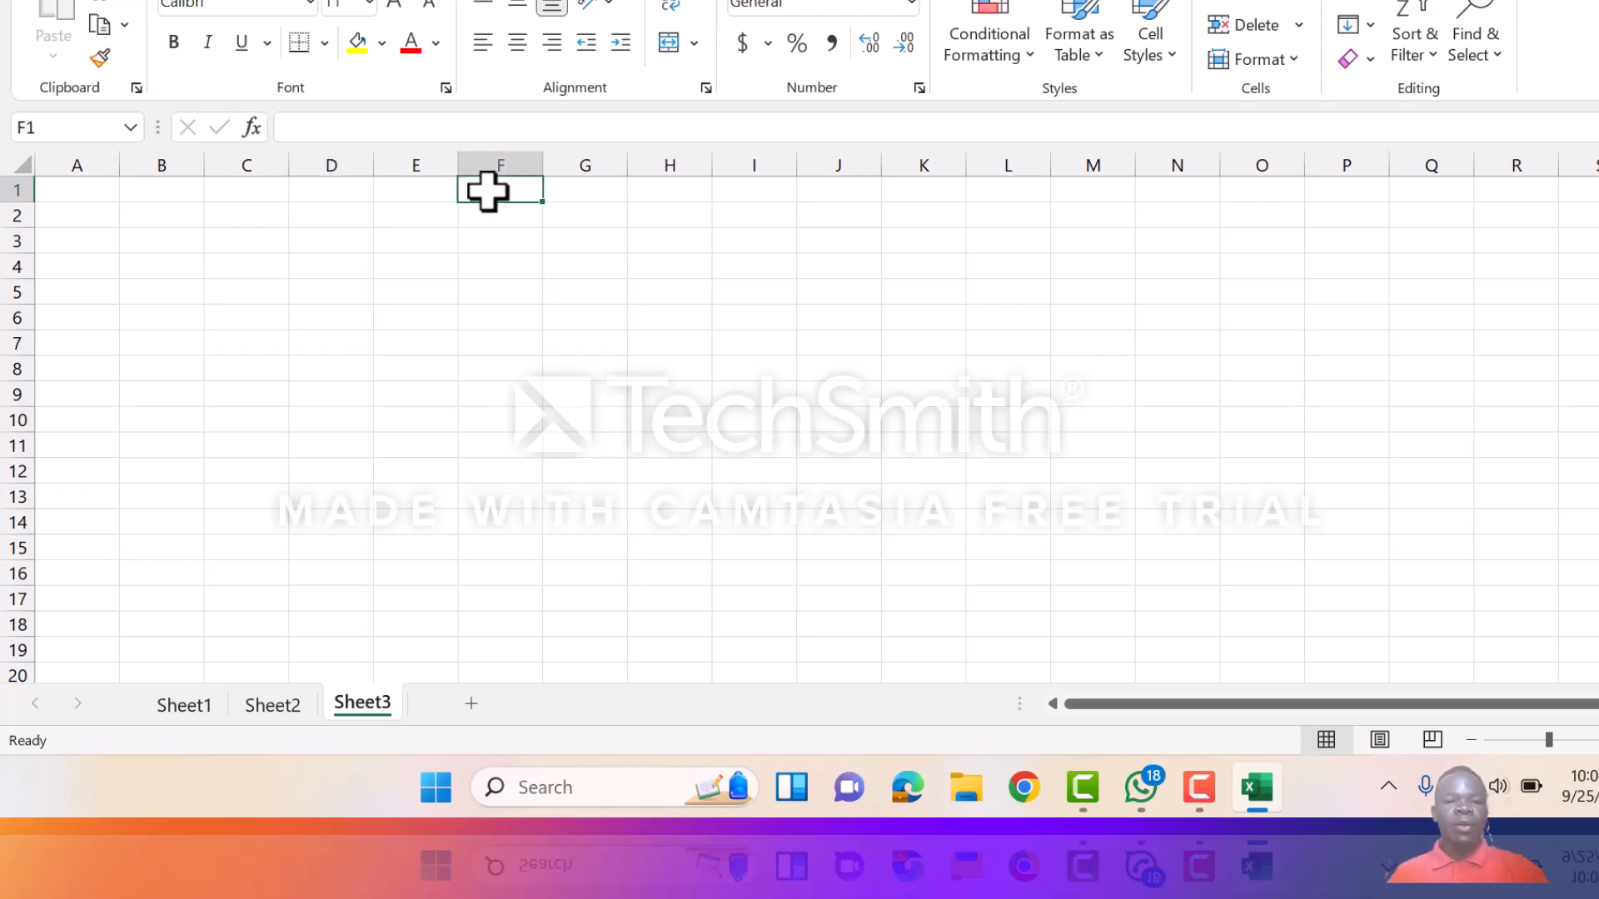
{"action": "left_click", "coordinate": [564, 190]}
{"action": "left_click", "coordinate": [487, 186]}
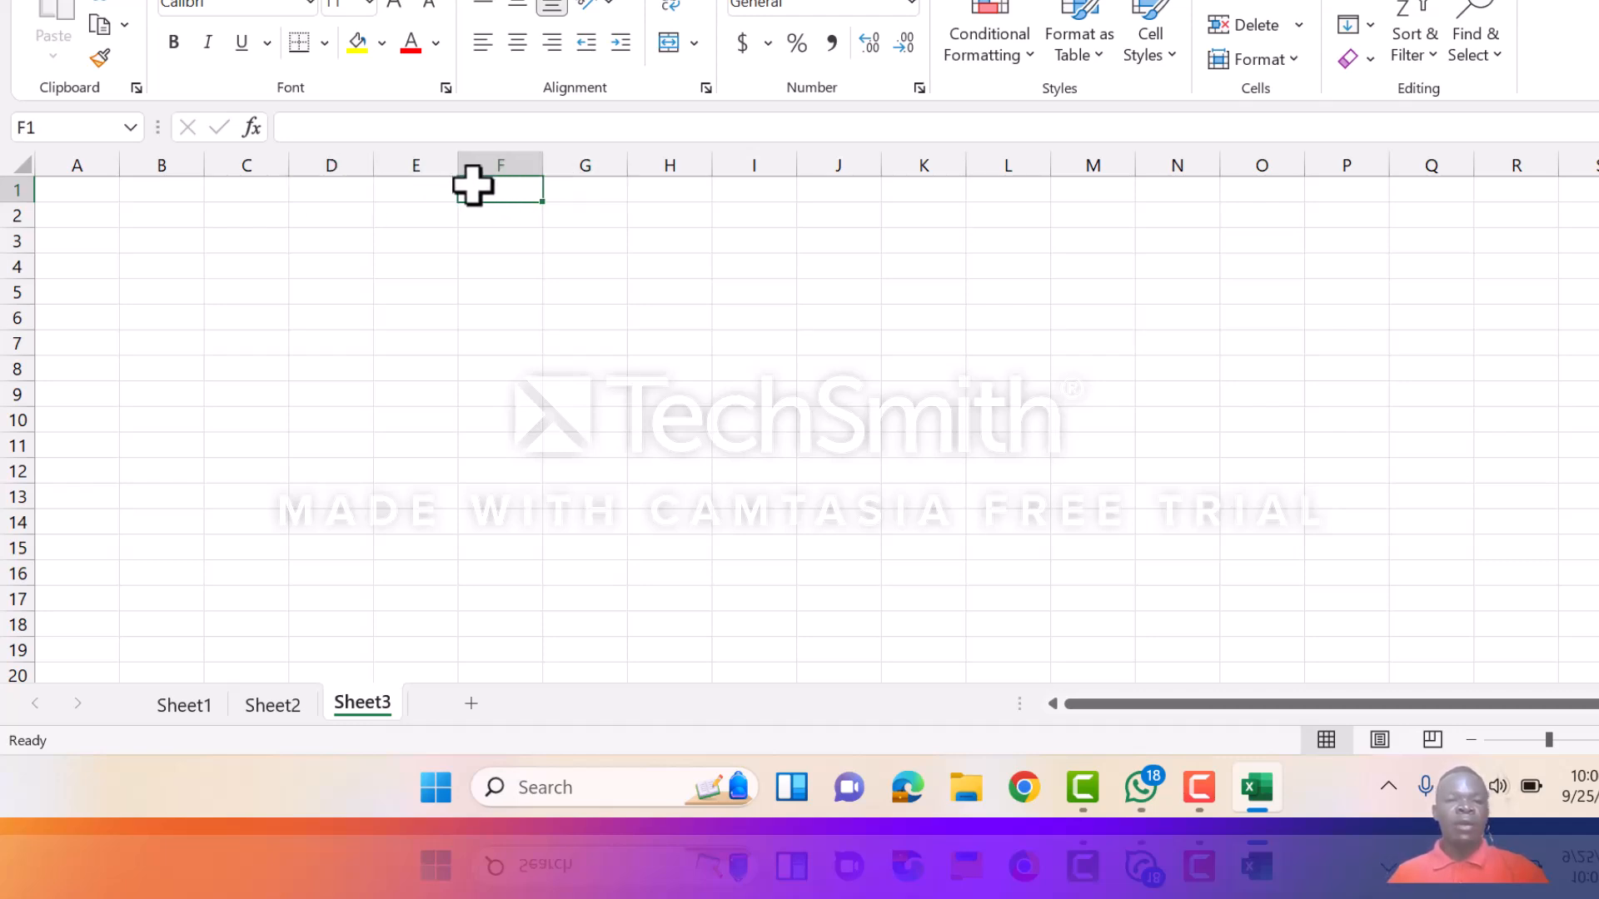
{"action": "left_click", "coordinate": [408, 188]}
{"action": "left_click", "coordinate": [327, 182]}
{"action": "left_click", "coordinate": [268, 185]}
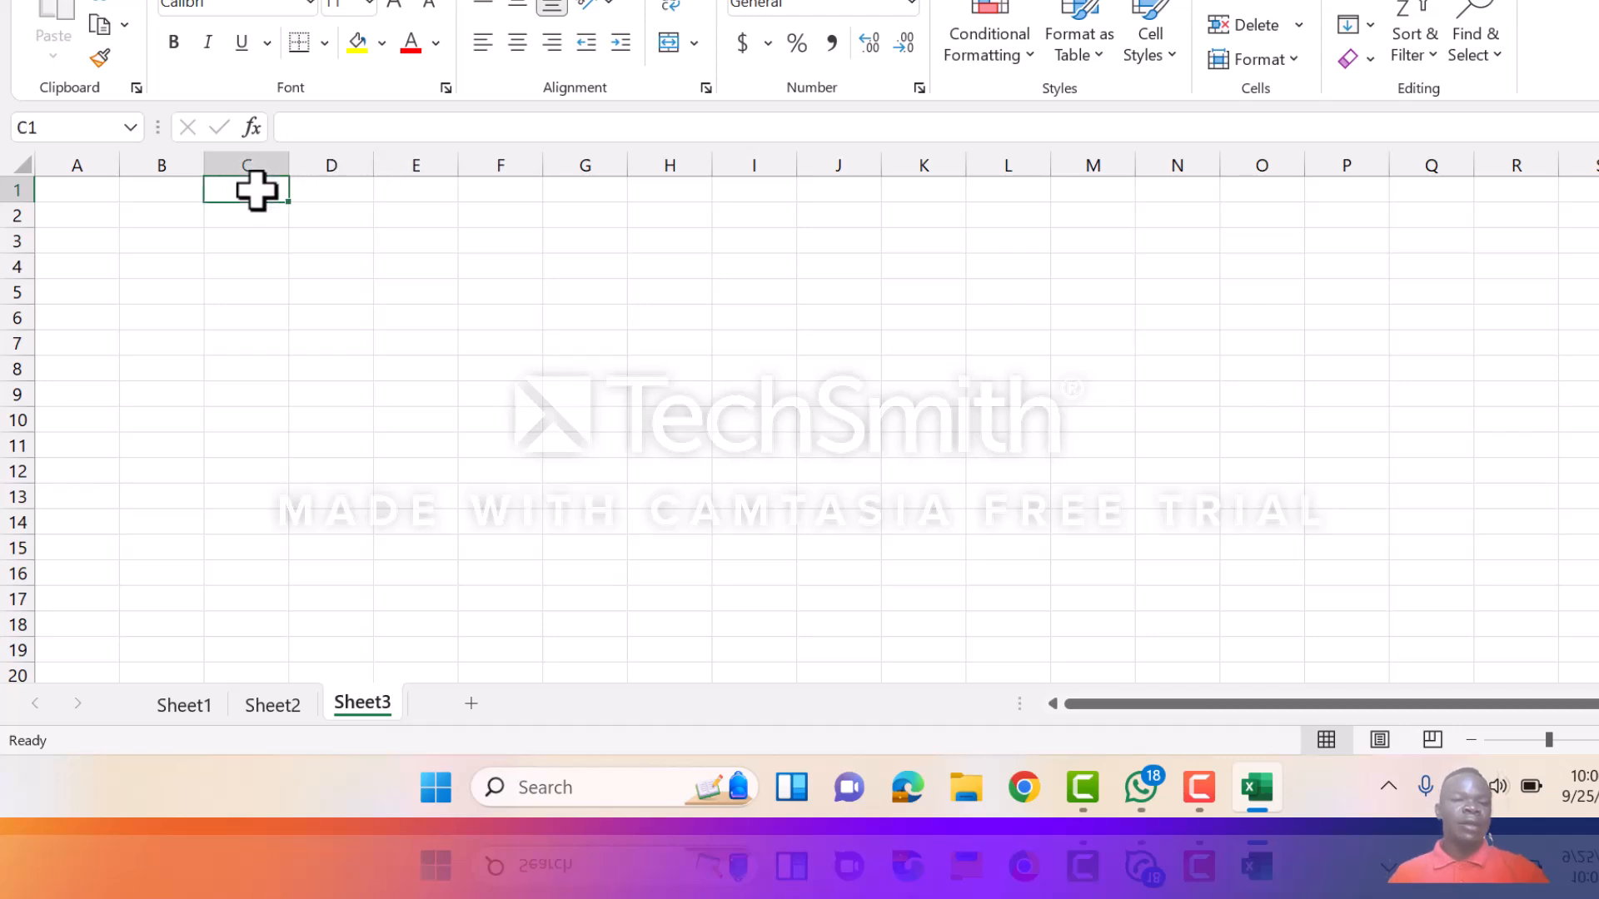
{"action": "left_click", "coordinate": [170, 187]}
{"action": "left_click", "coordinate": [73, 184]}
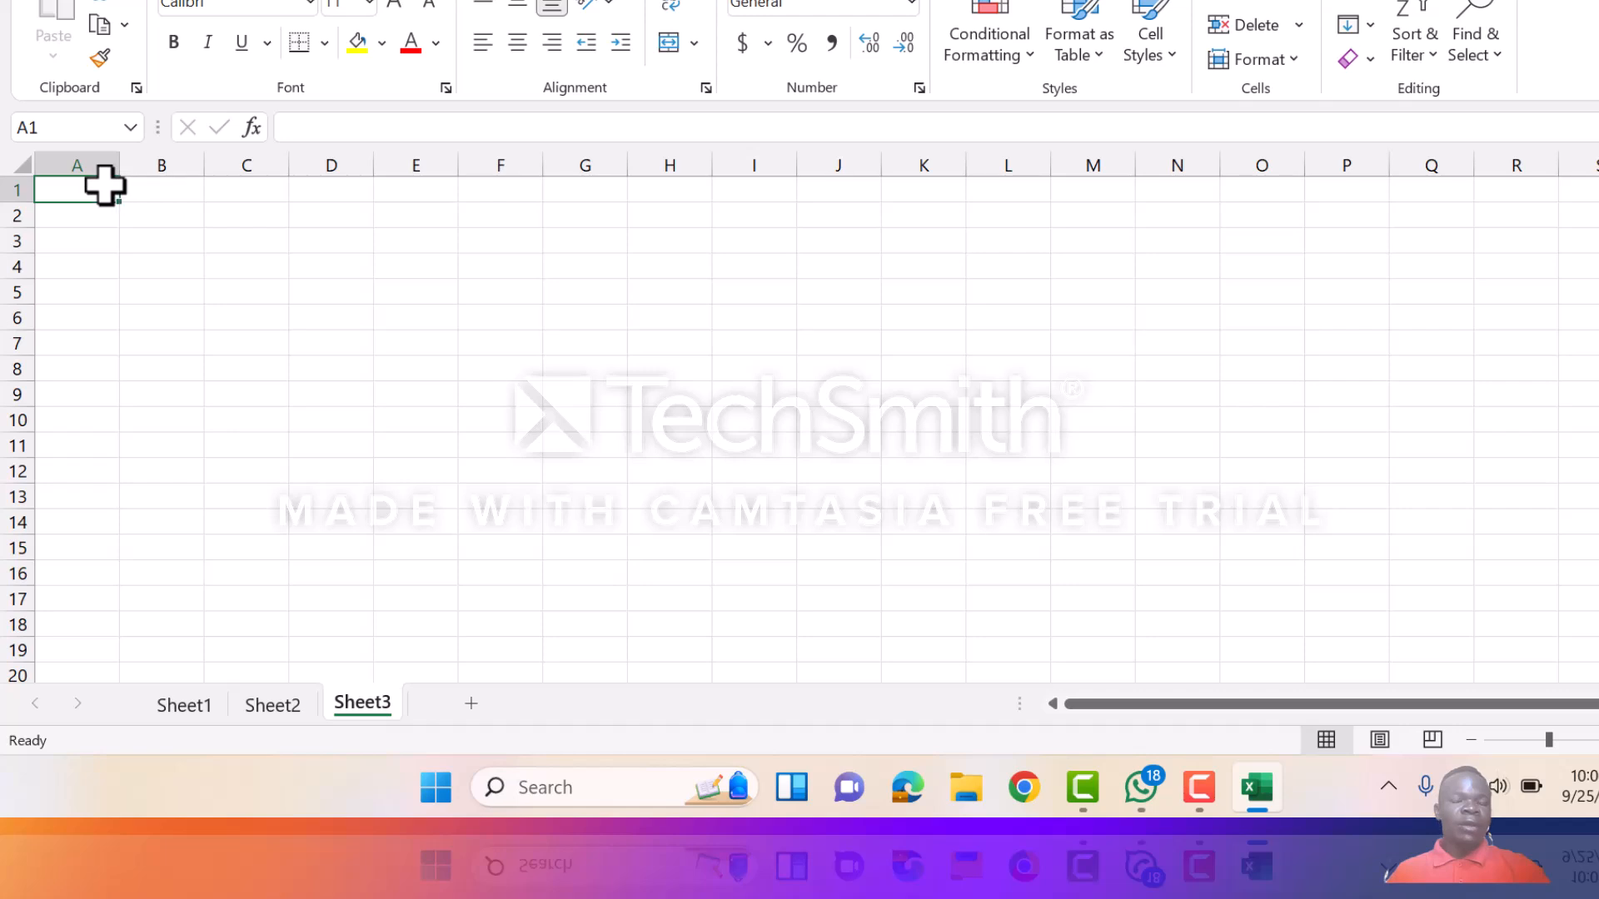
{"action": "left_click", "coordinate": [158, 194]}
{"action": "left_click", "coordinate": [77, 182]}
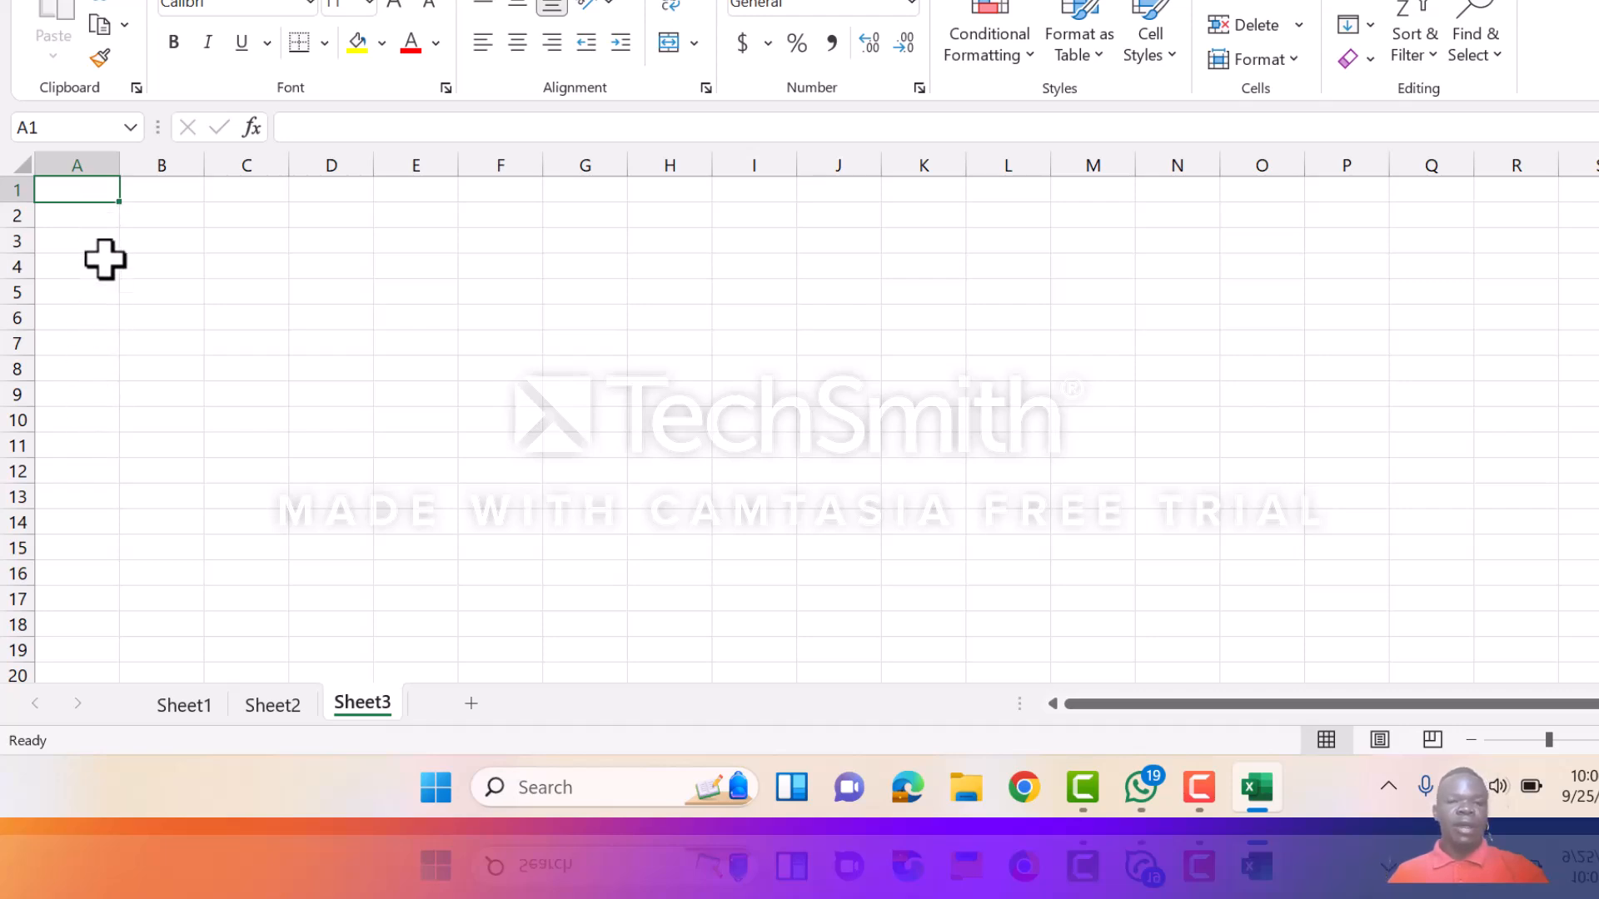
{"action": "left_click", "coordinate": [101, 213]}
{"action": "left_click", "coordinate": [100, 190]}
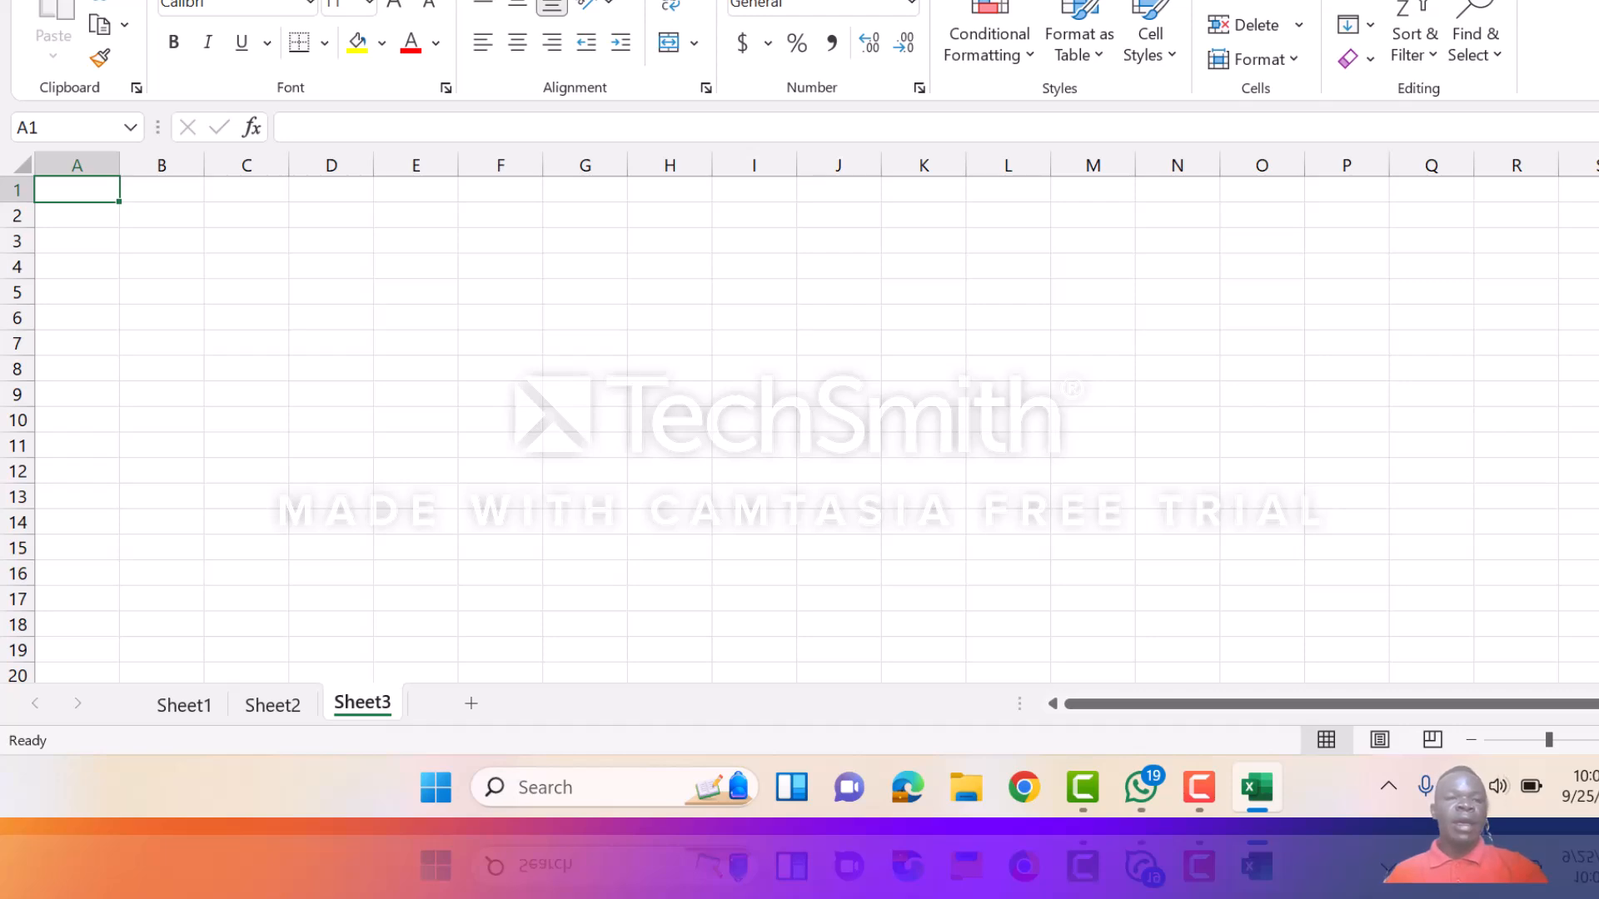
{"action": "left_click", "coordinate": [210, 1]}
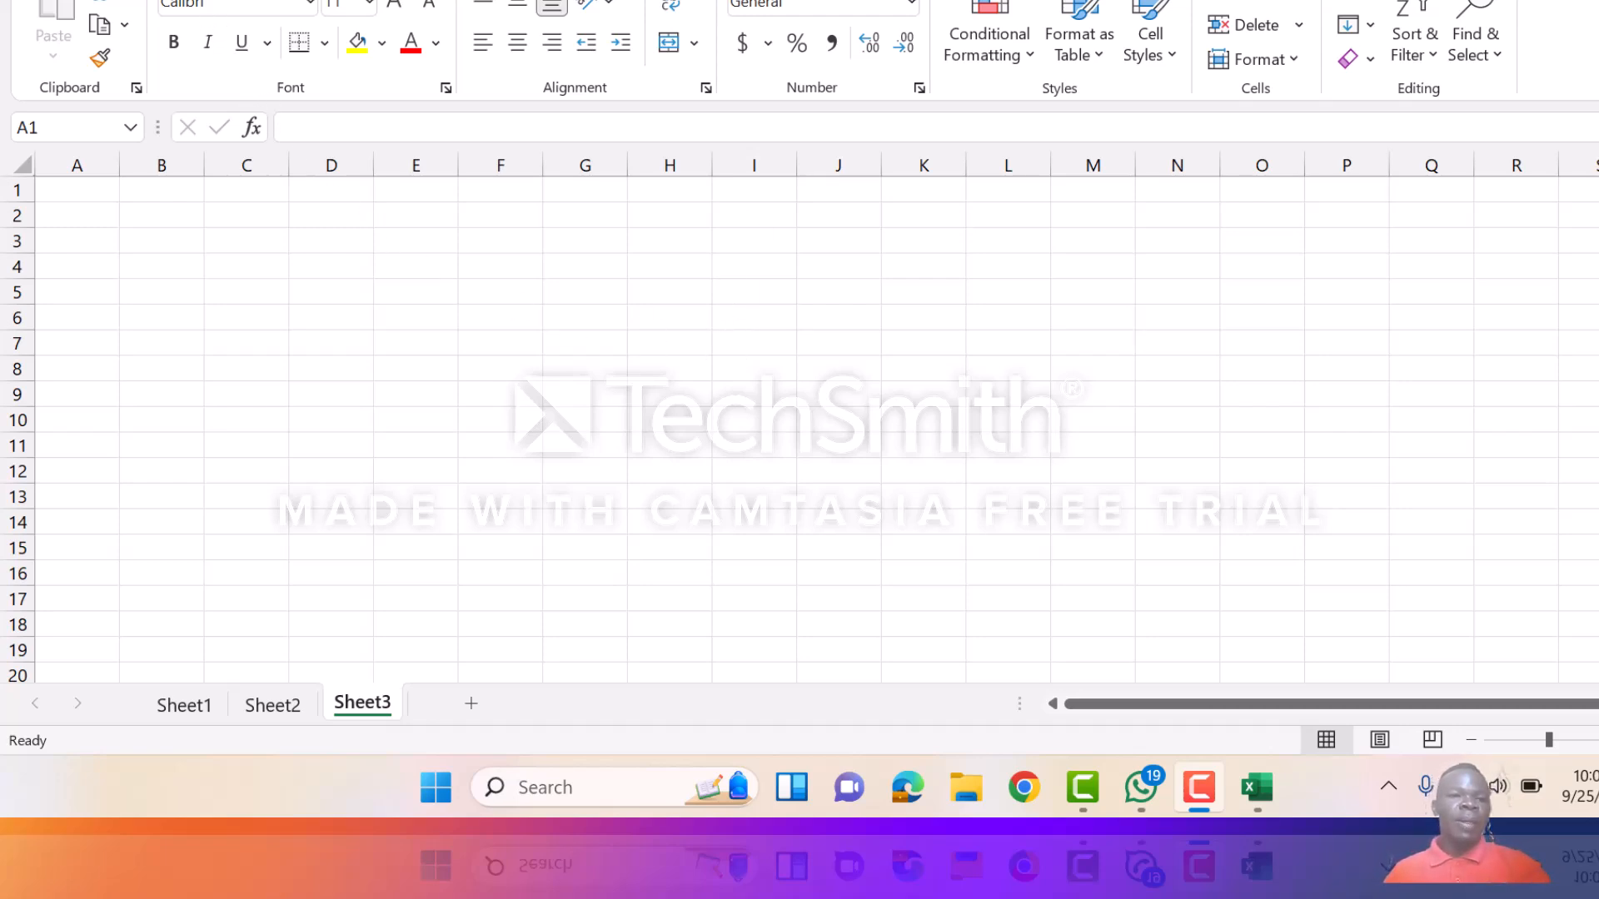
{"action": "left_click", "coordinate": [198, 2]}
{"action": "left_click", "coordinate": [156, 2]}
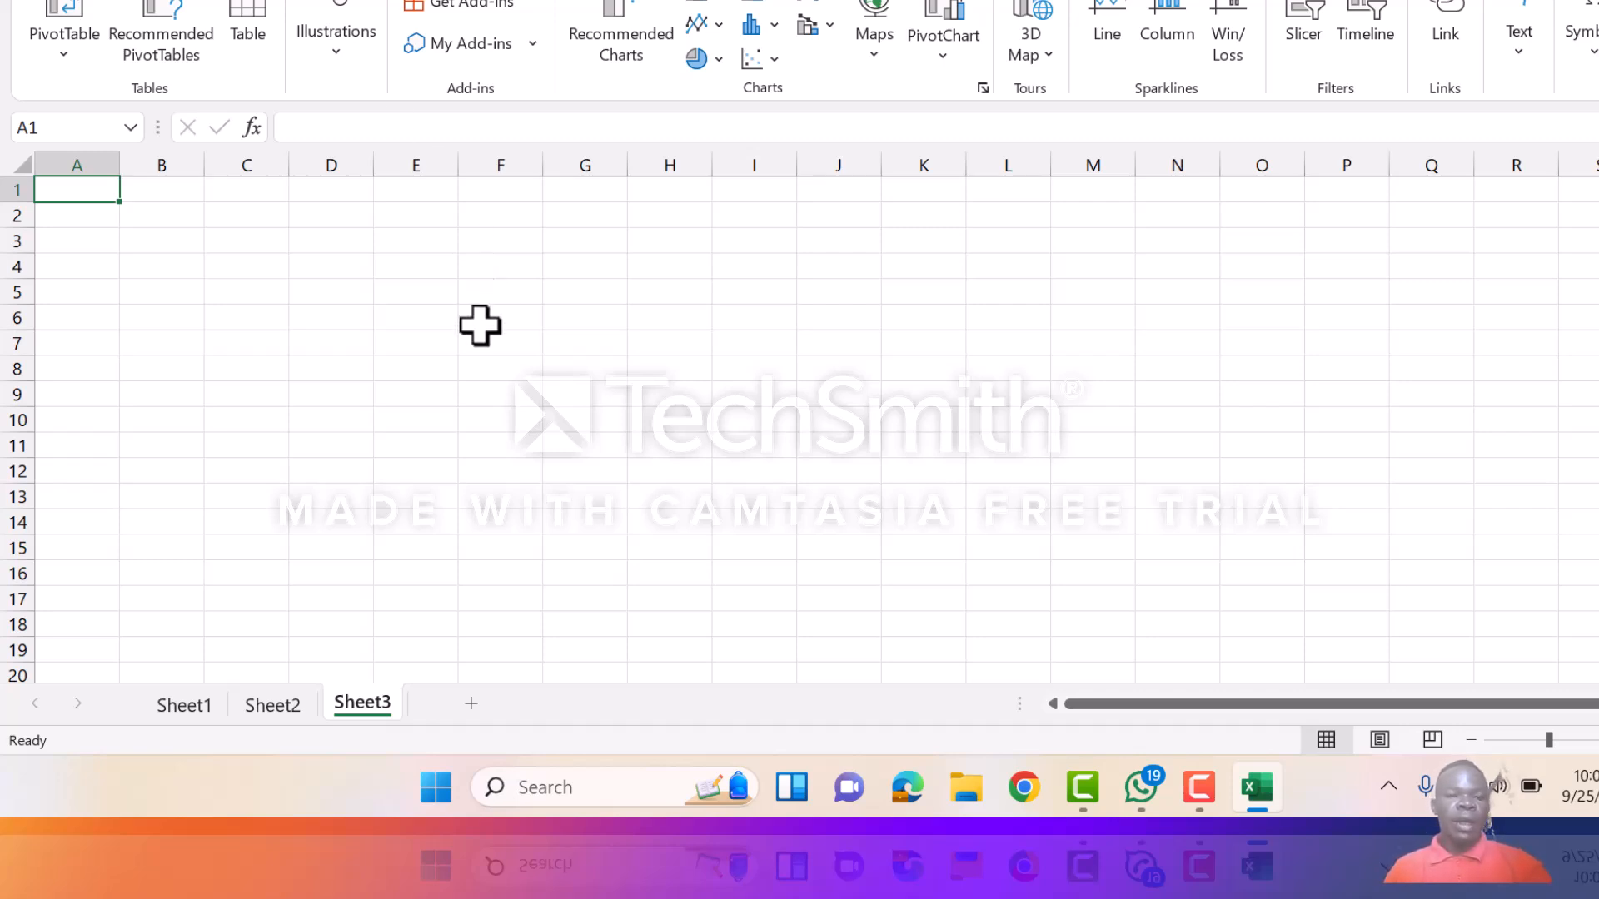
{"action": "left_click", "coordinate": [317, 241]}
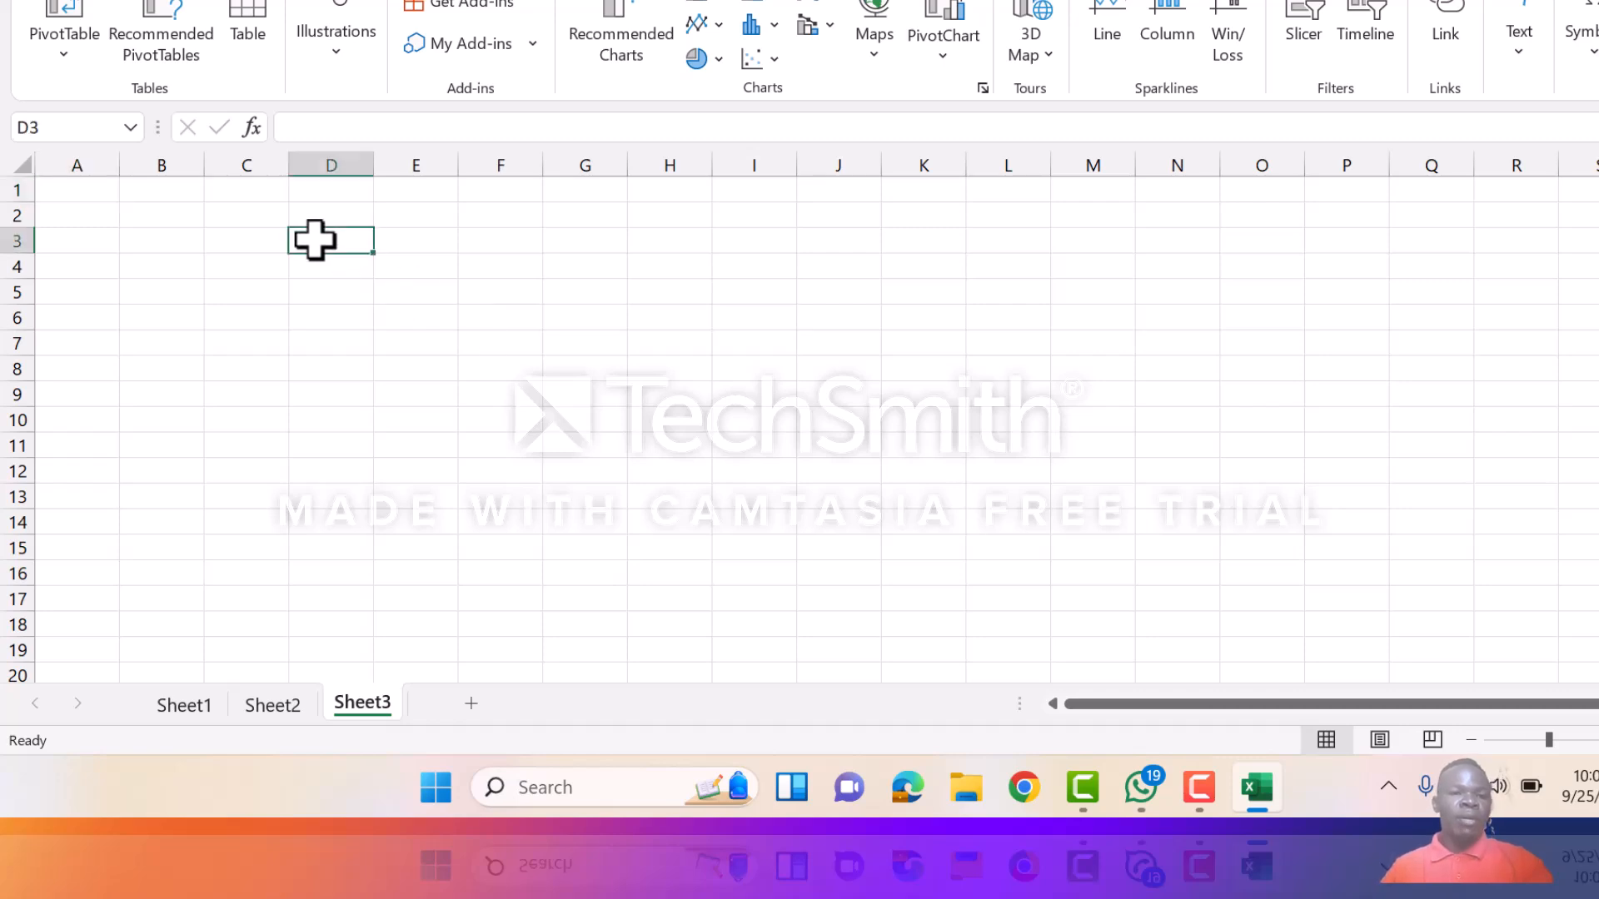
{"action": "left_click", "coordinate": [99, 189]}
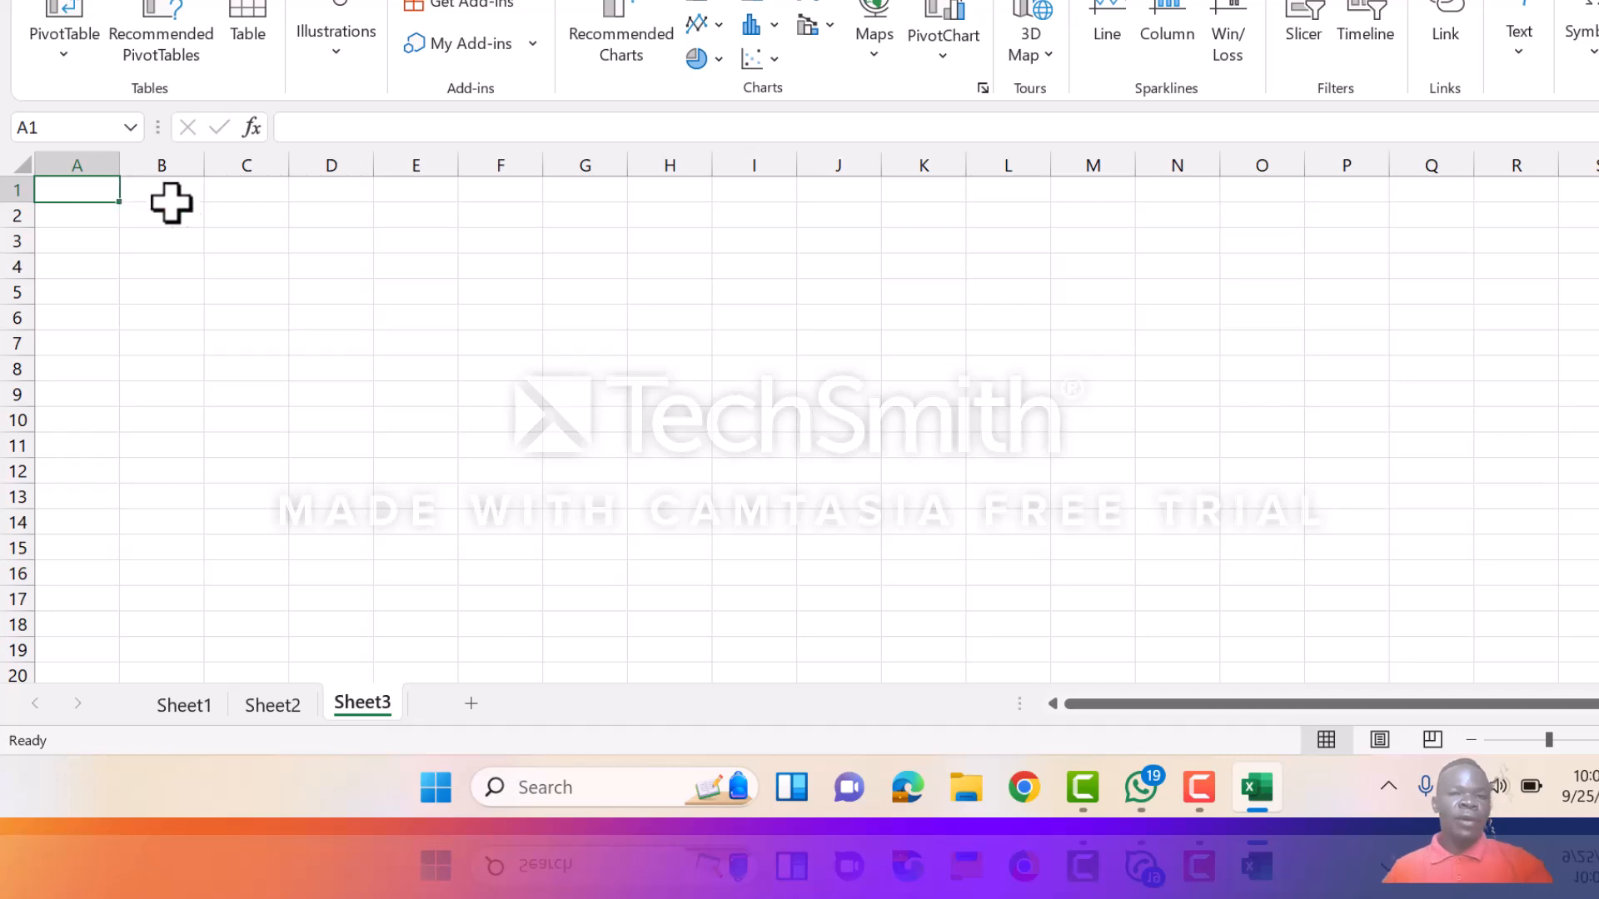
{"action": "left_click", "coordinate": [143, 190]}
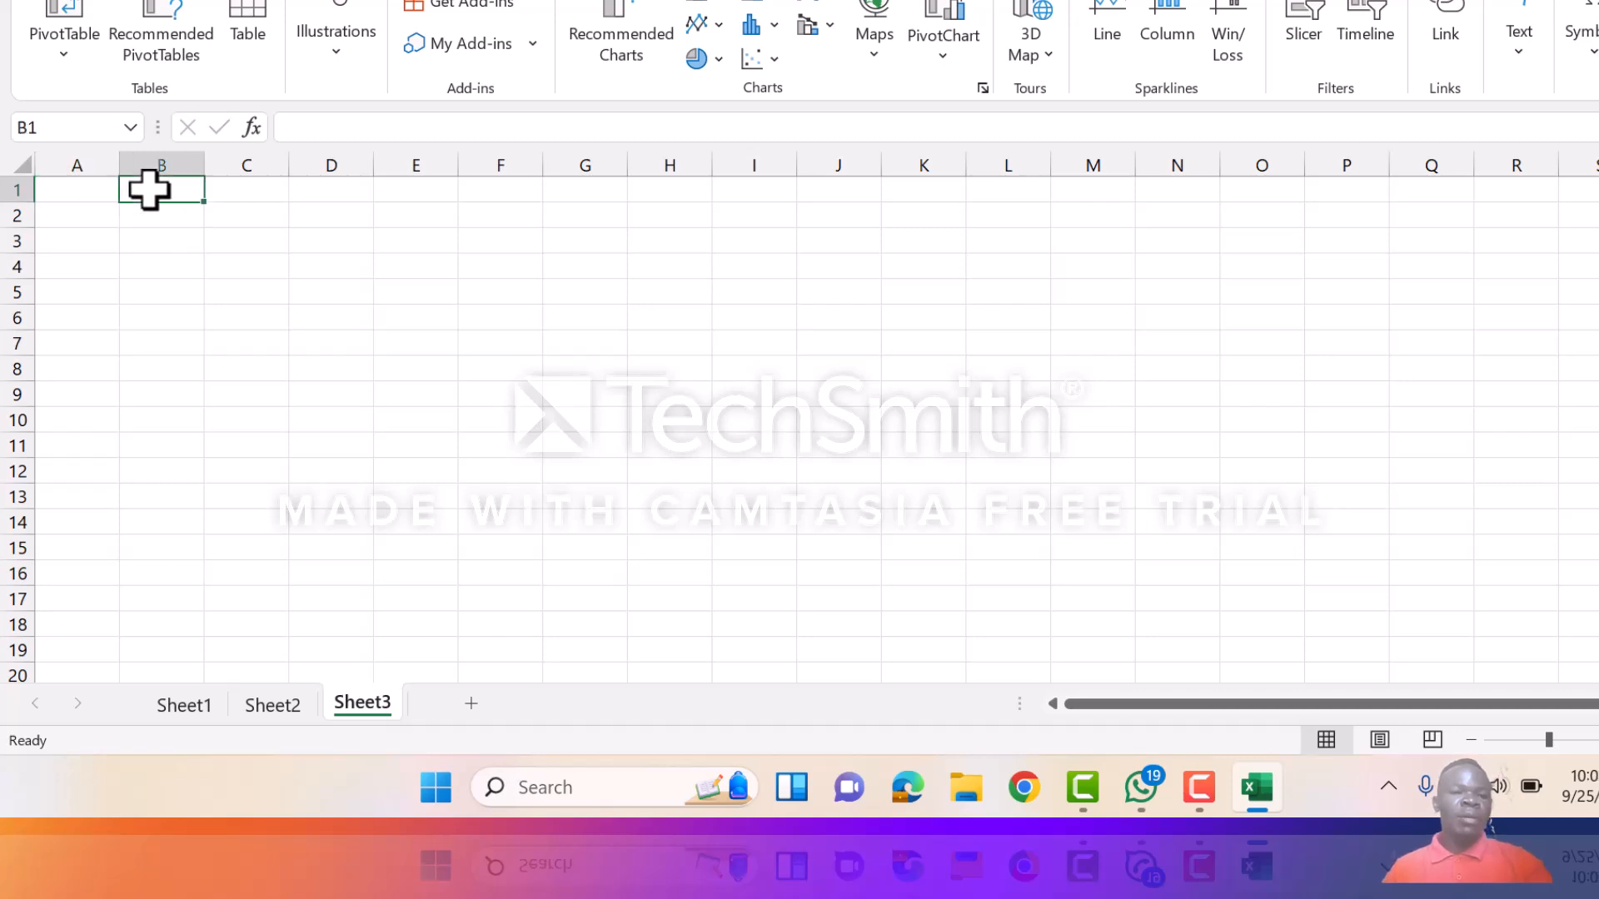
{"action": "left_click", "coordinate": [97, 191]}
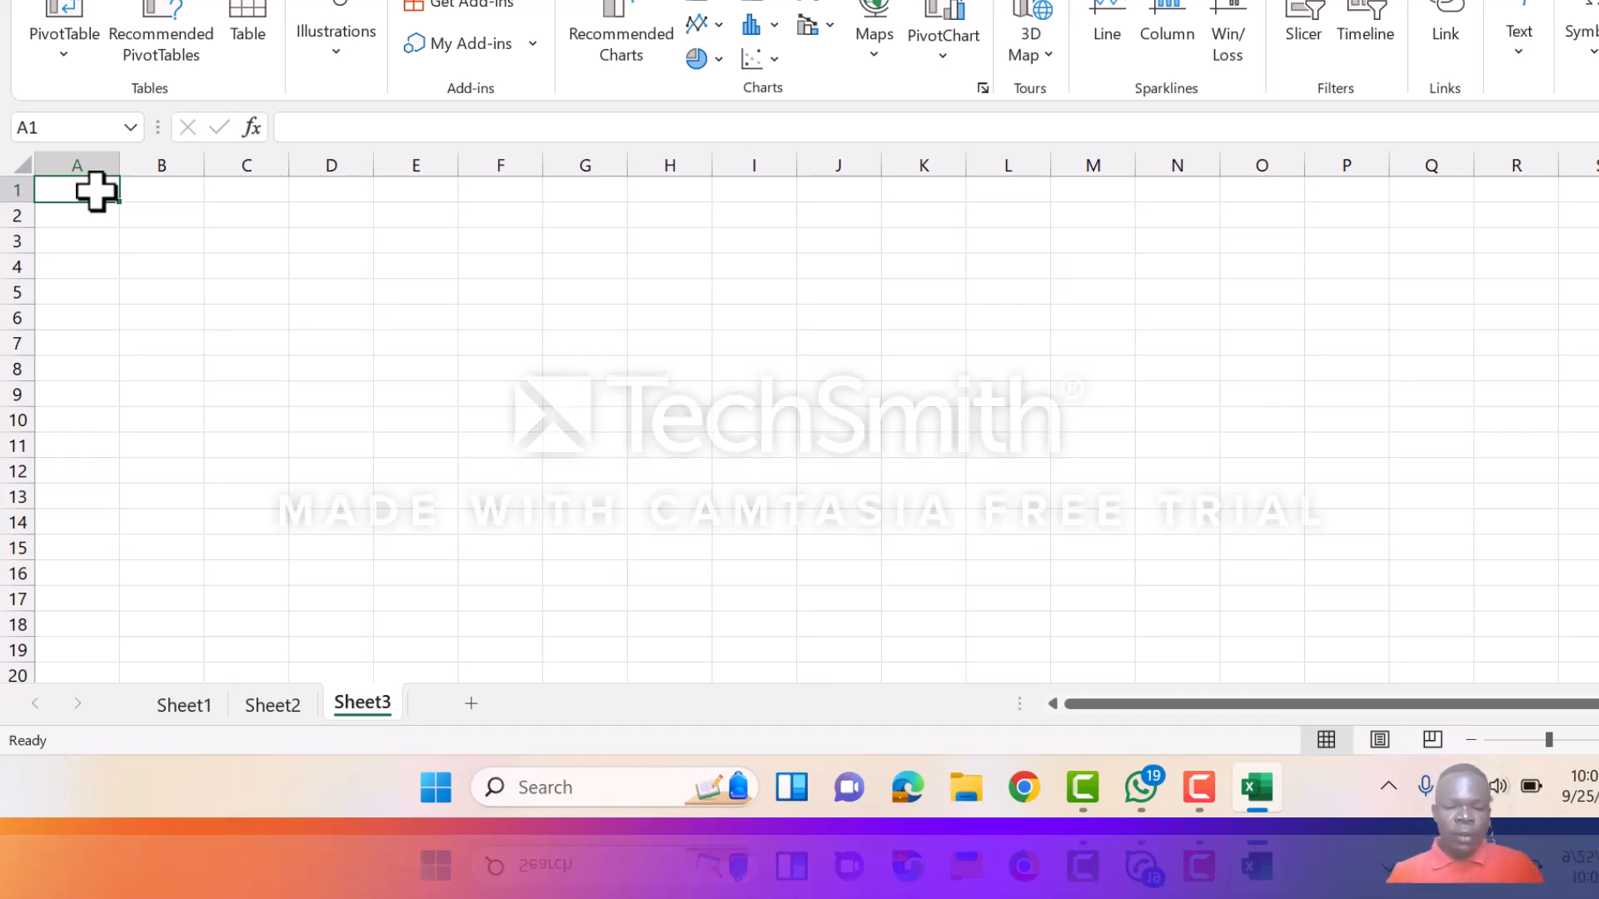
{"action": "type", "text": "John"}
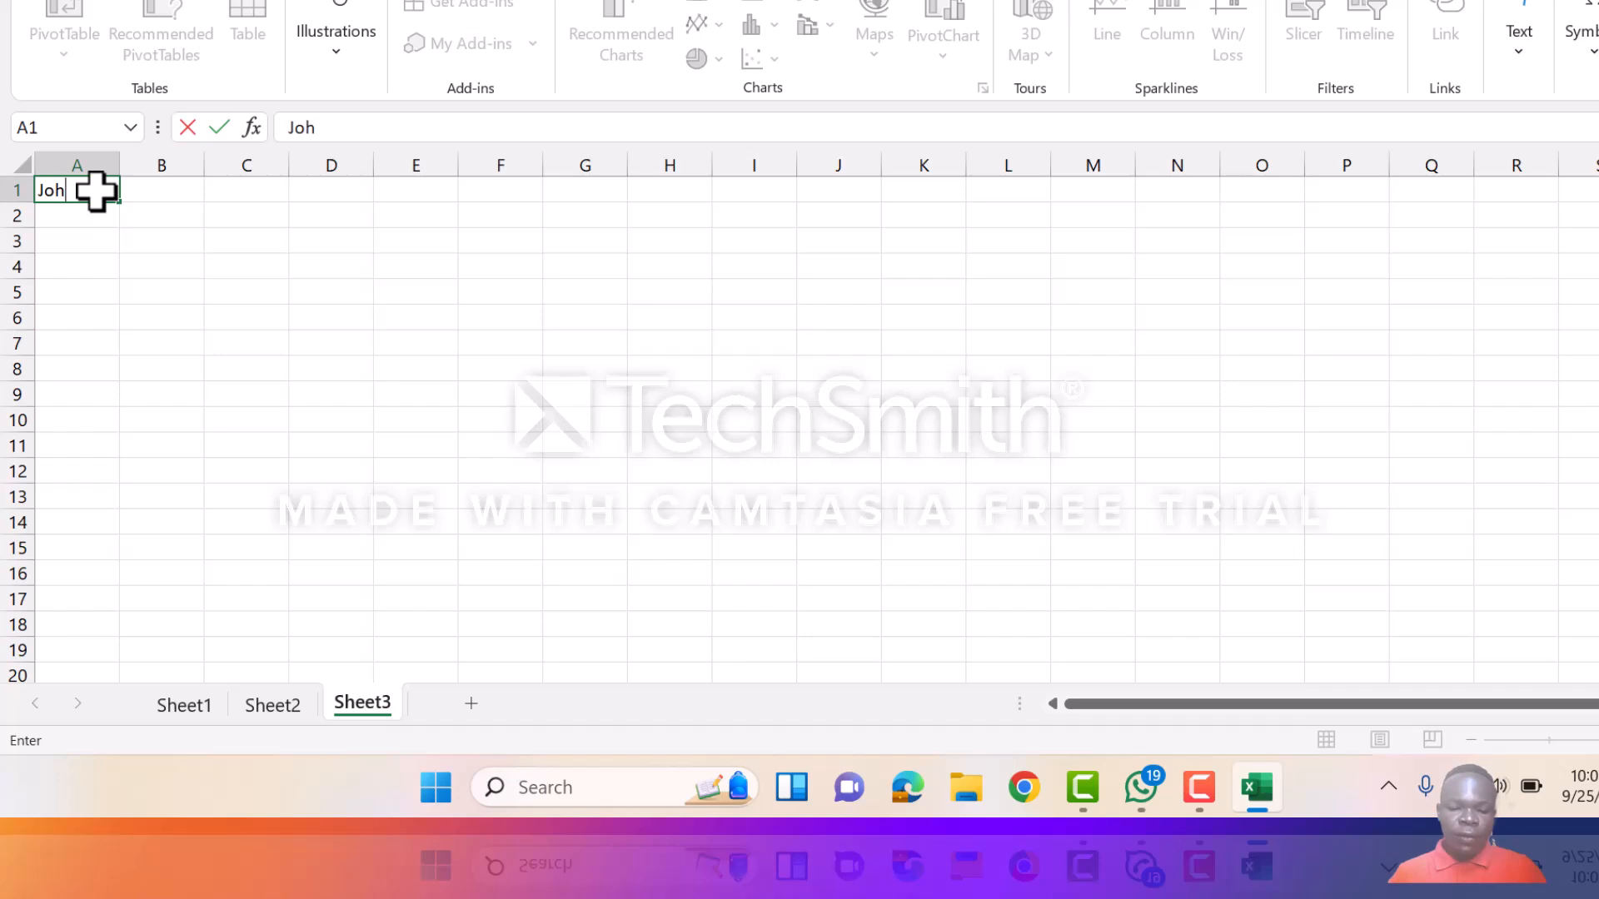
{"action": "key", "text": "Return"}
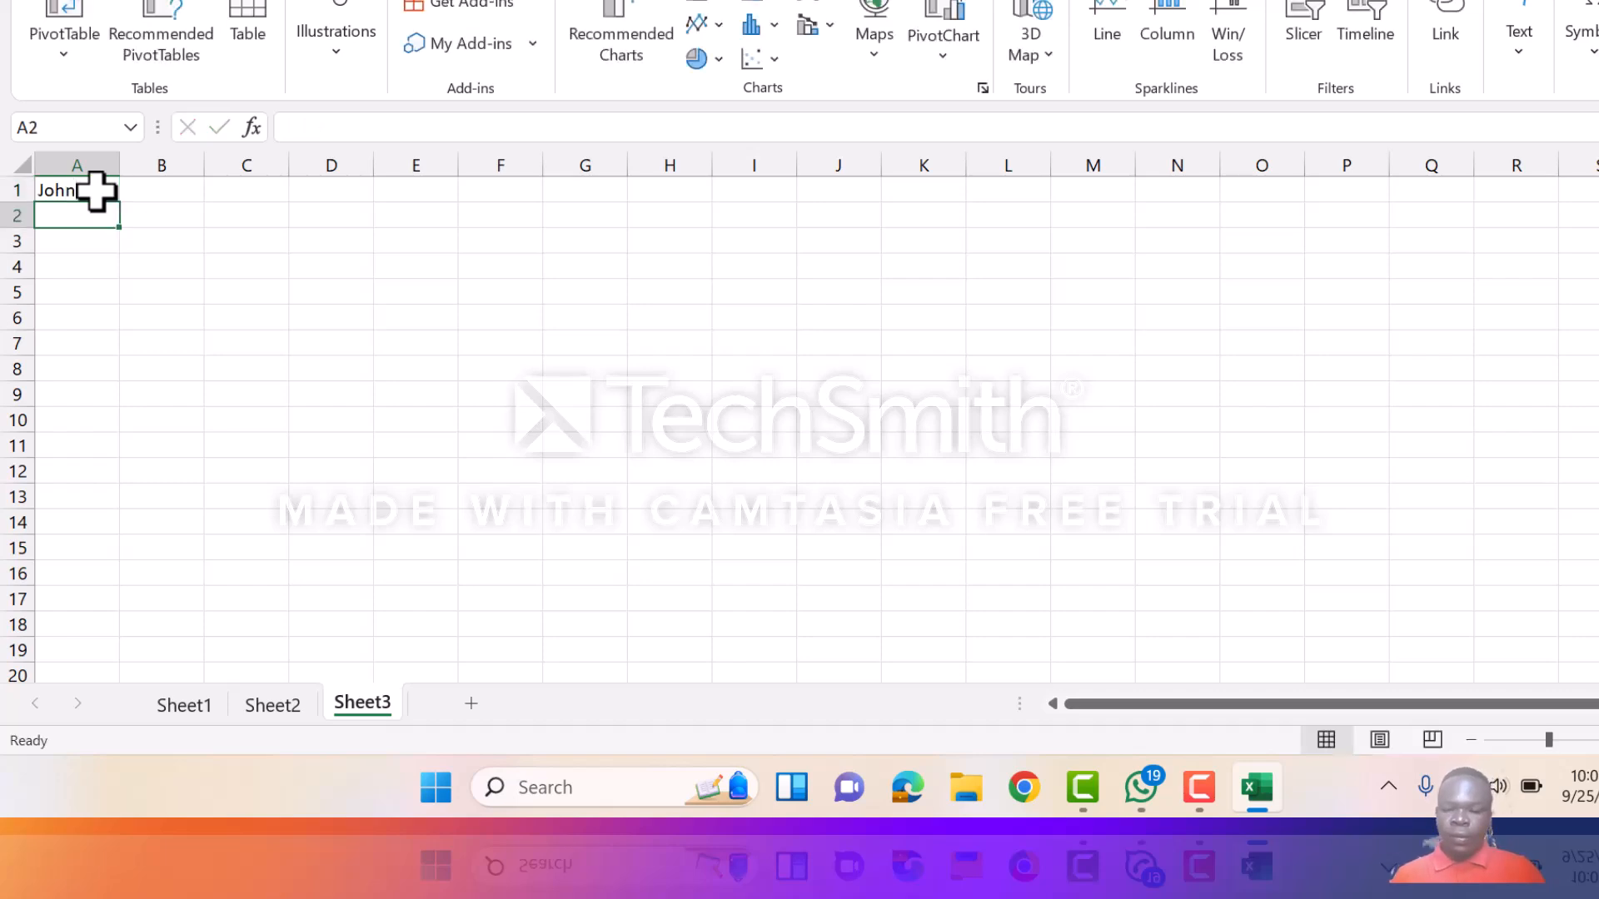
{"action": "key", "text": "BackSpace"}
Step: Replace the content of cell A1 with the header "Student name" and widen column A to fit the text
{"action": "left_click", "coordinate": [79, 187]}
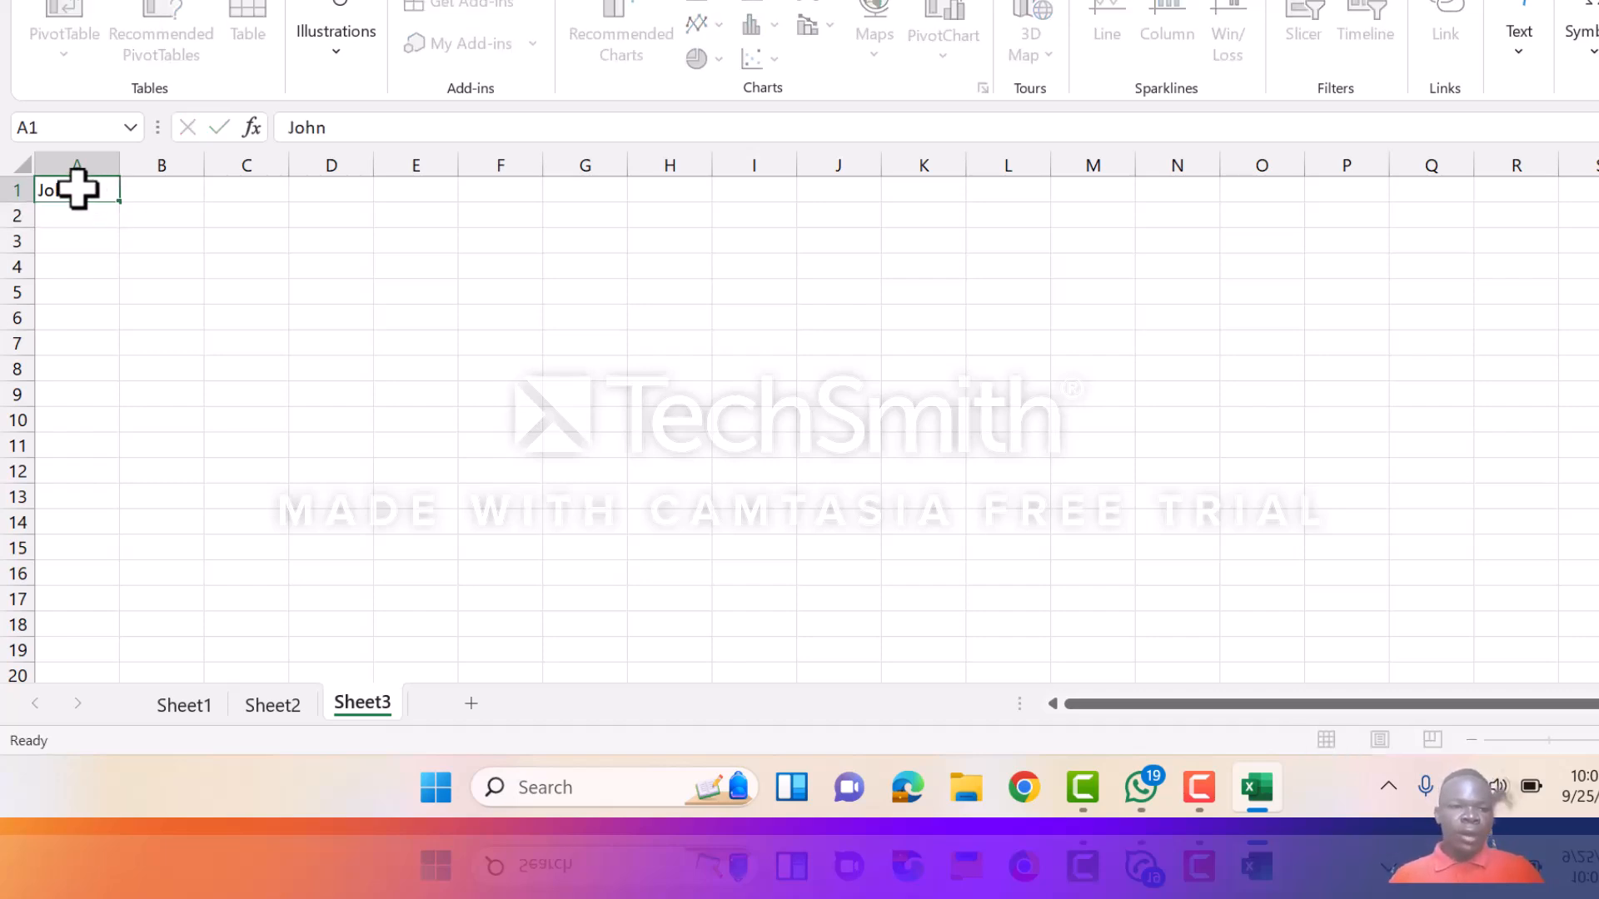
{"action": "key", "text": "BackSpace"}
{"action": "type", "text": "Studeny"}
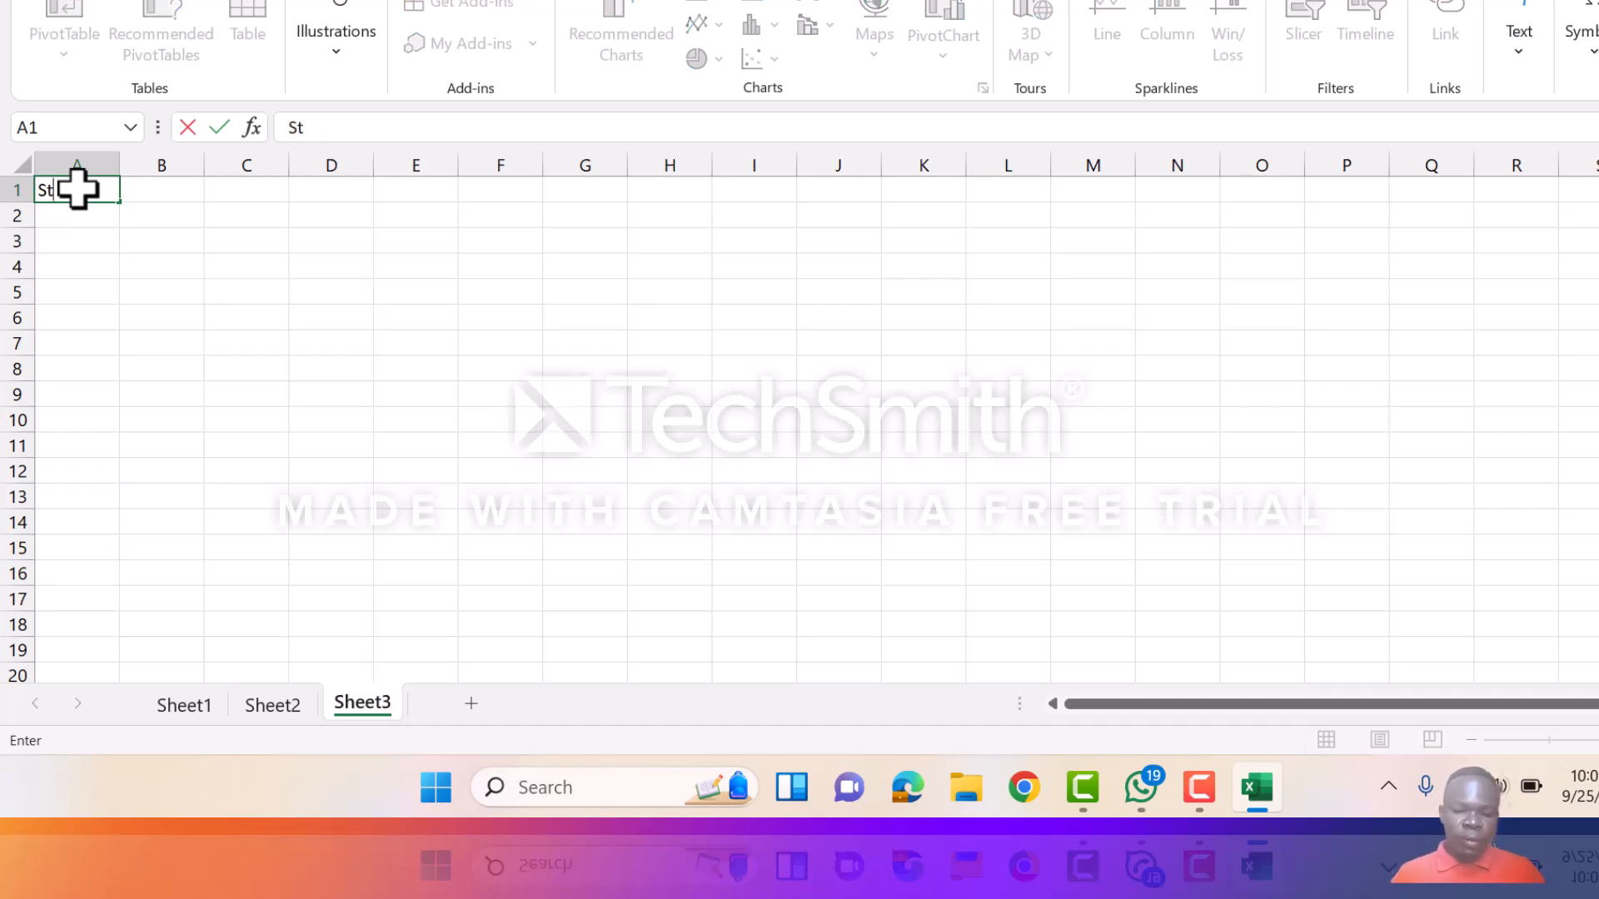
{"action": "key", "text": "BackSpace"}
{"action": "type", "text": "t m"}
{"action": "key", "text": "BackSpace"}
{"action": "type", "text": "ns"}
{"action": "key", "text": "BackSpace"}
{"action": "type", "text": "ame"}
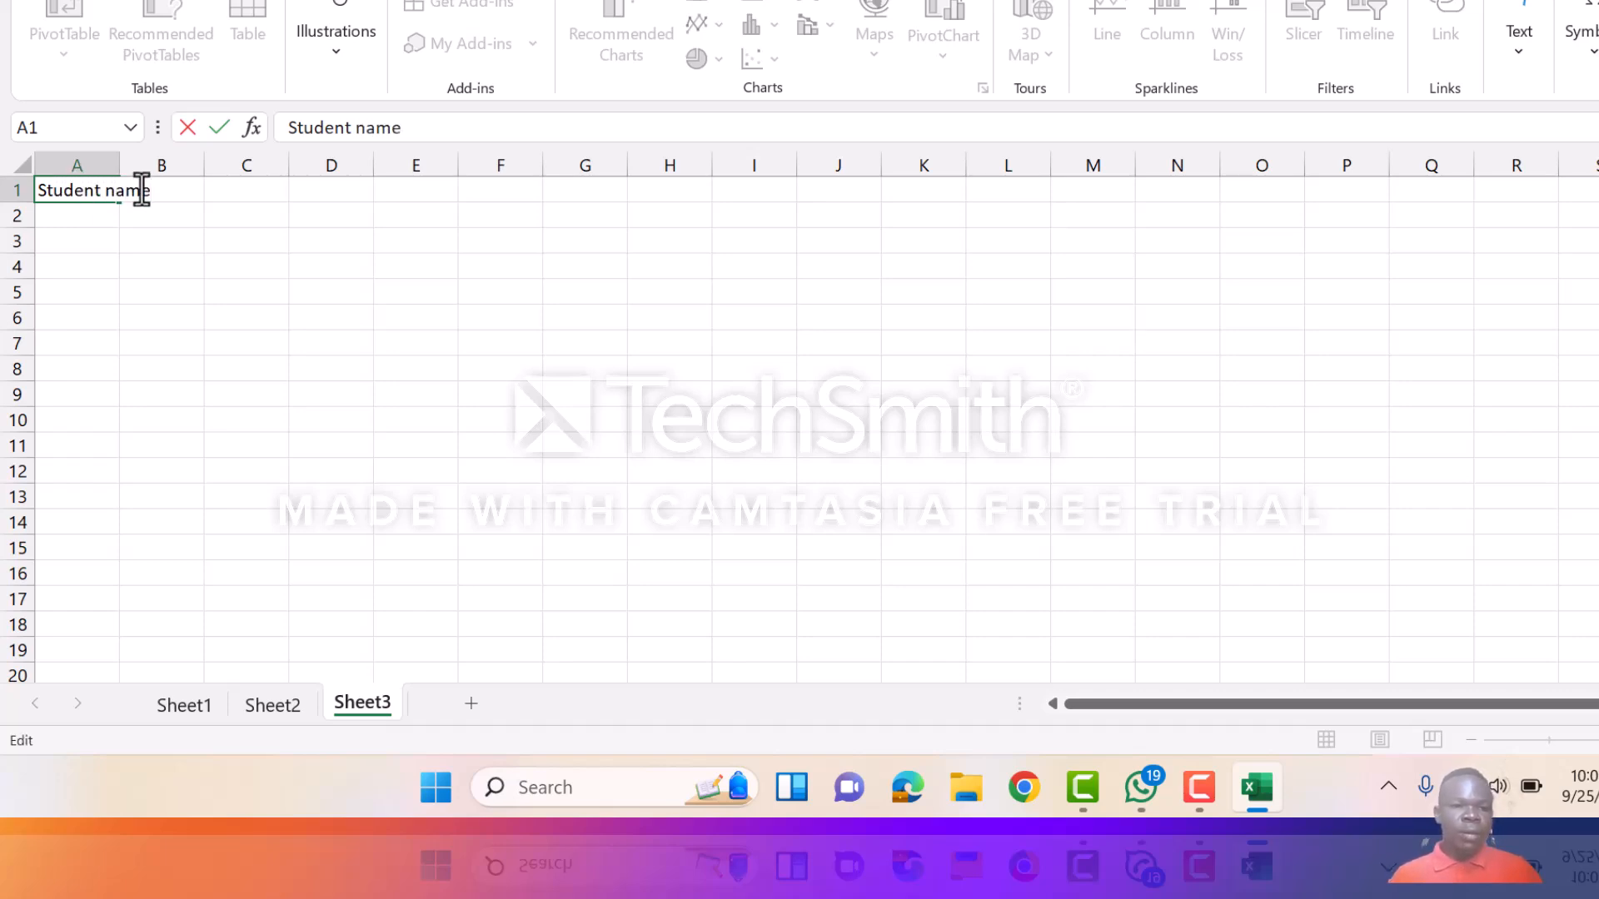
{"action": "left_click", "coordinate": [164, 220]}
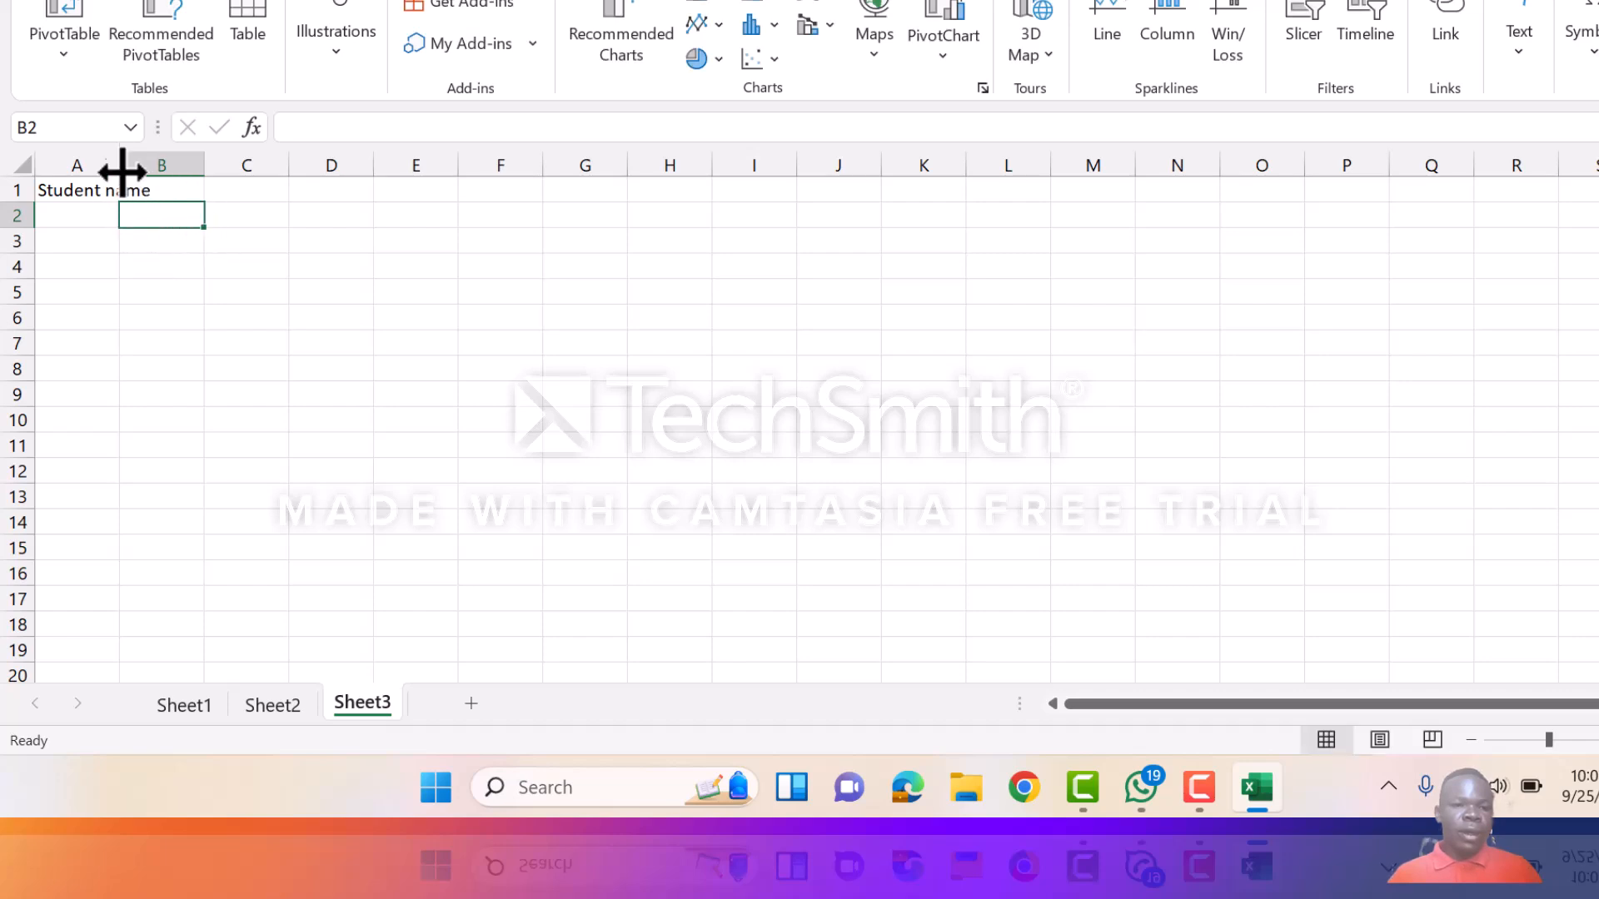
{"action": "left_click_drag", "start_coordinate": [118, 161], "coordinate": [152, 163]}
Step: Enter the first names of four students in cells A2 to A5 below the "Student name" header
{"action": "left_click", "coordinate": [122, 220]}
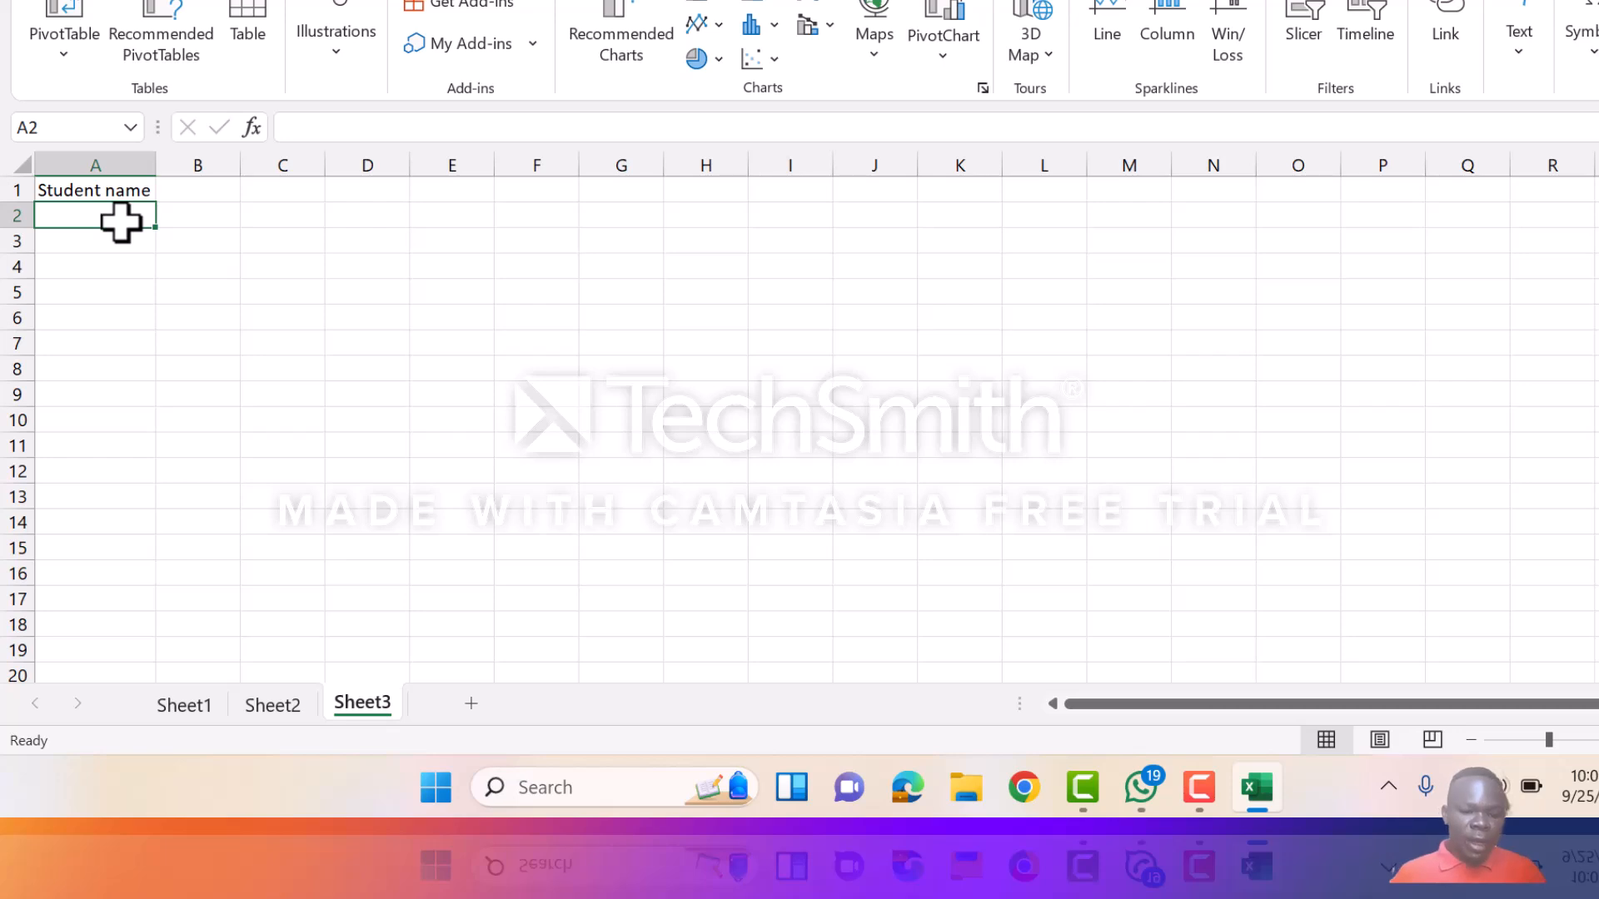
{"action": "type", "text": "Simon"}
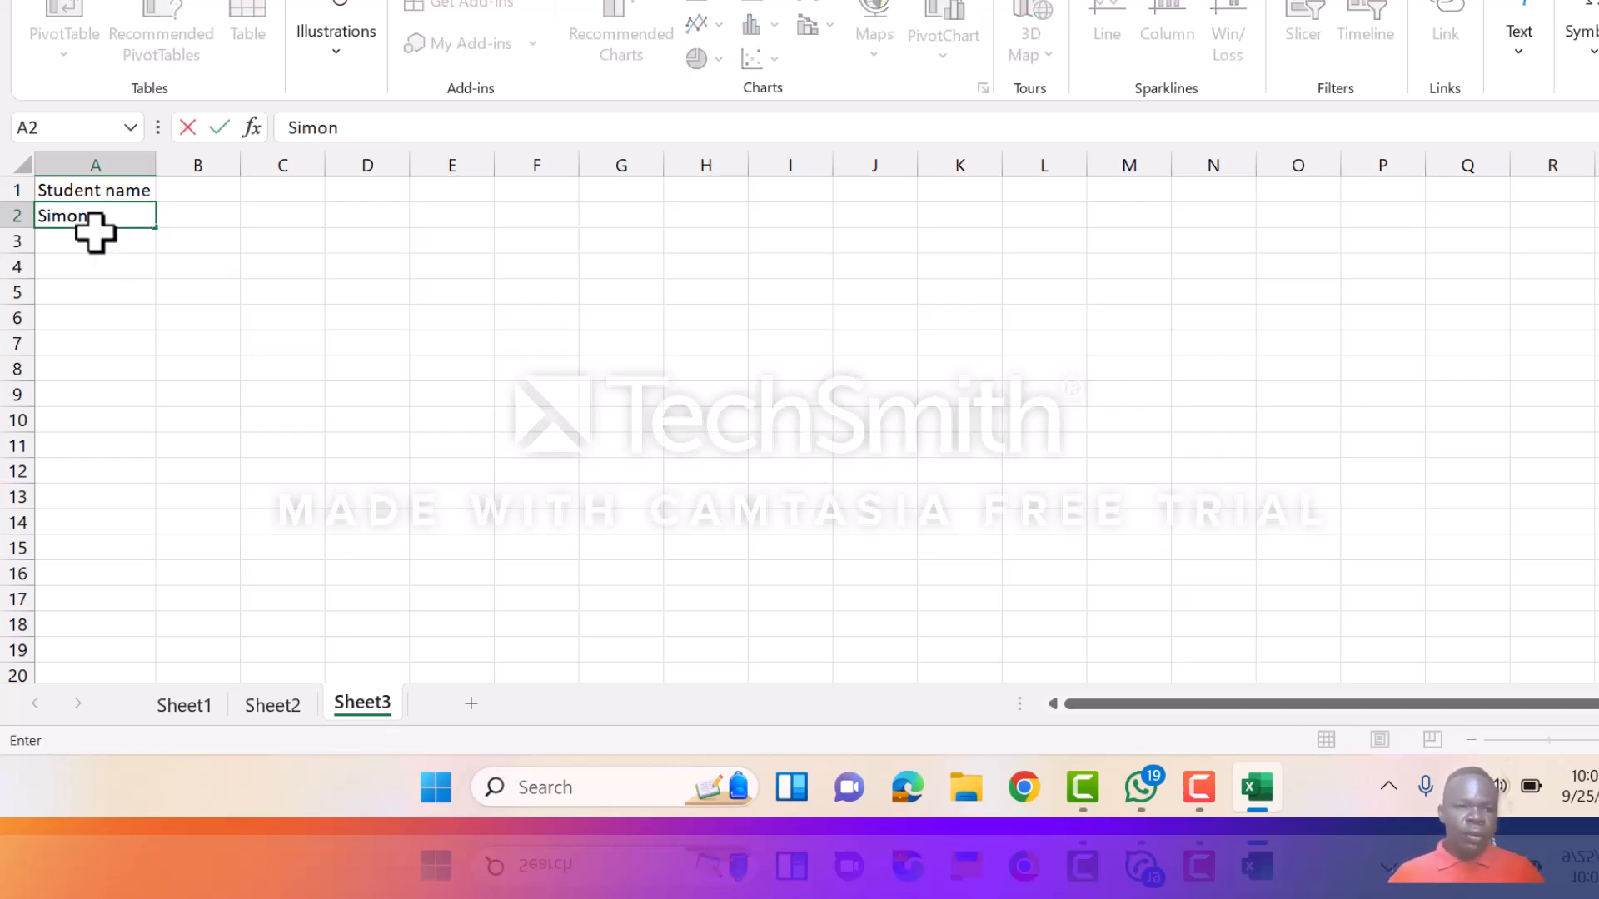
{"action": "key", "text": "Return"}
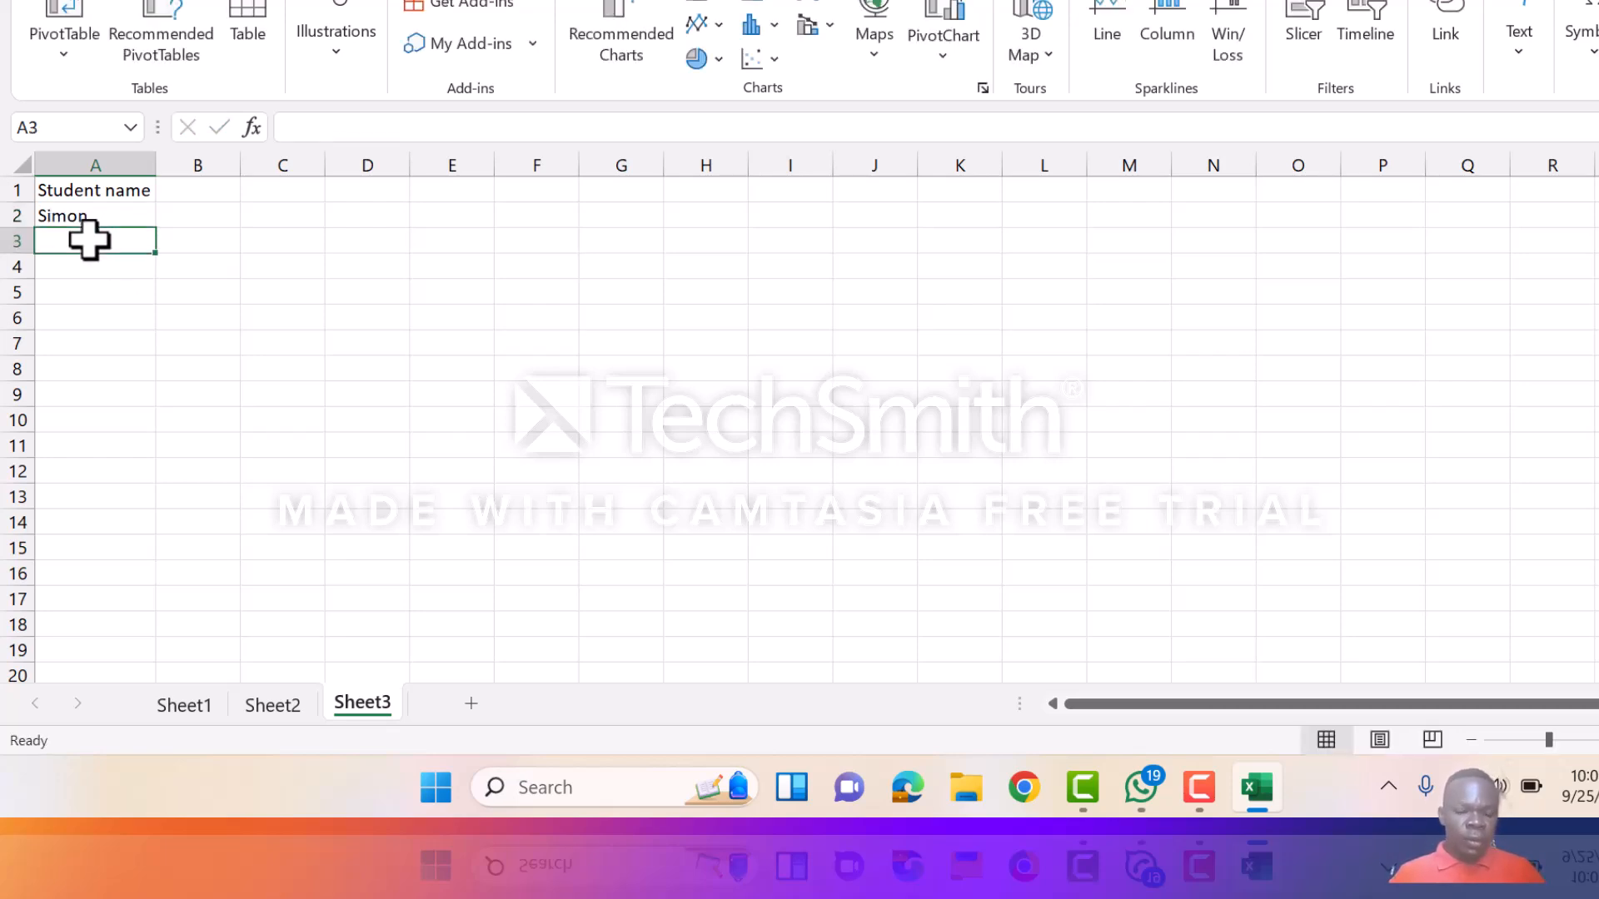
{"action": "type", "text": "R"}
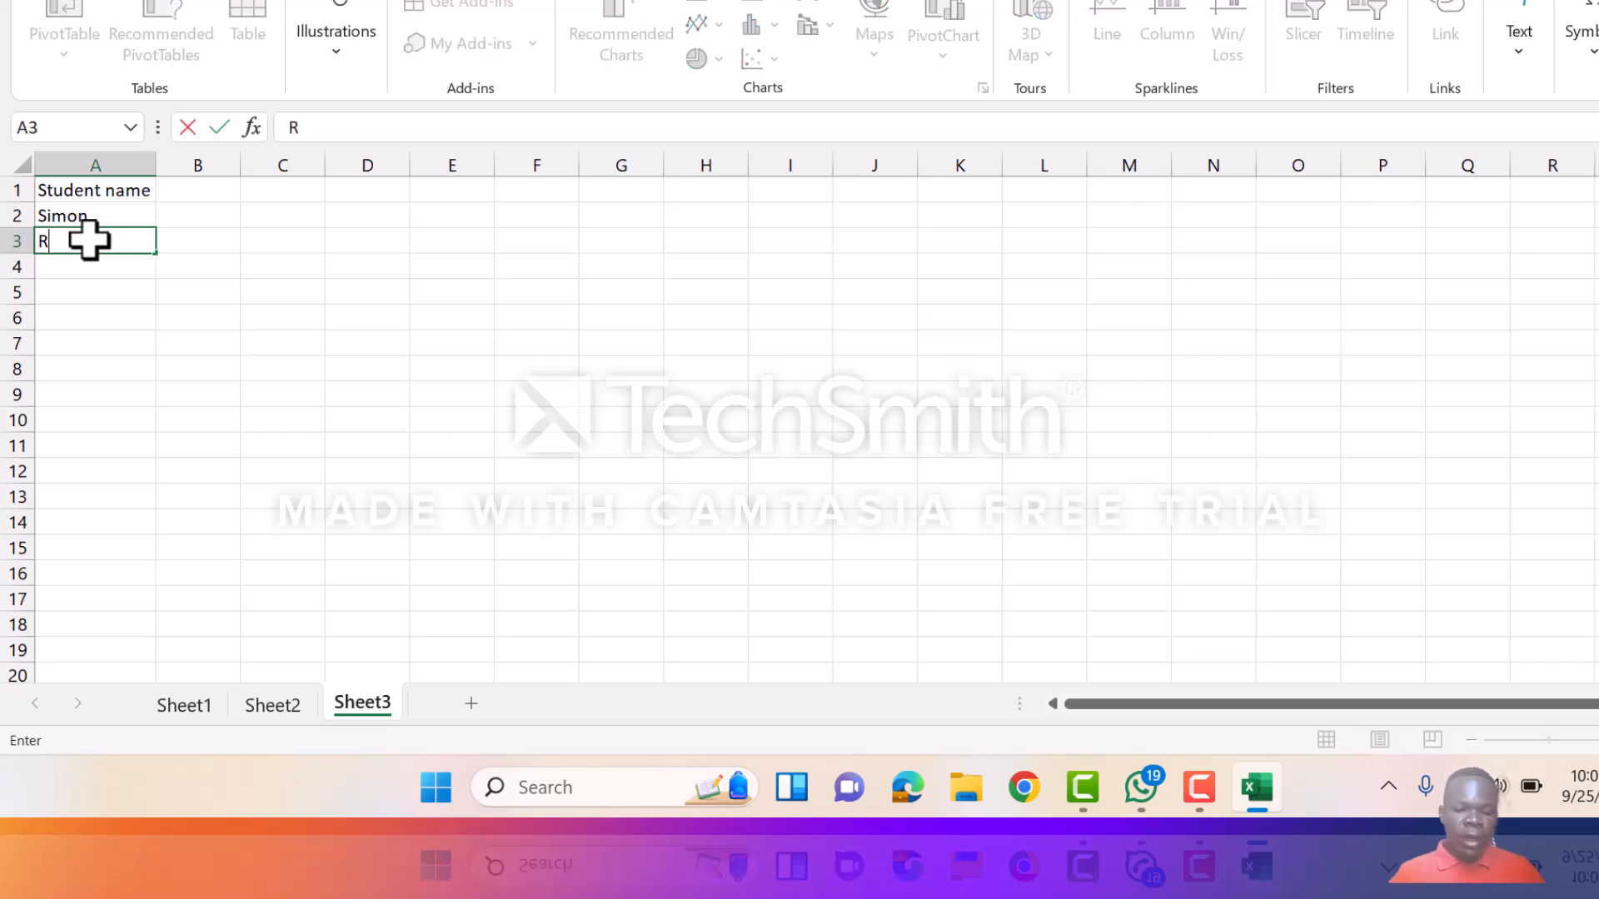
{"action": "type", "text": "ichard"}
{"action": "key", "text": "Return"}
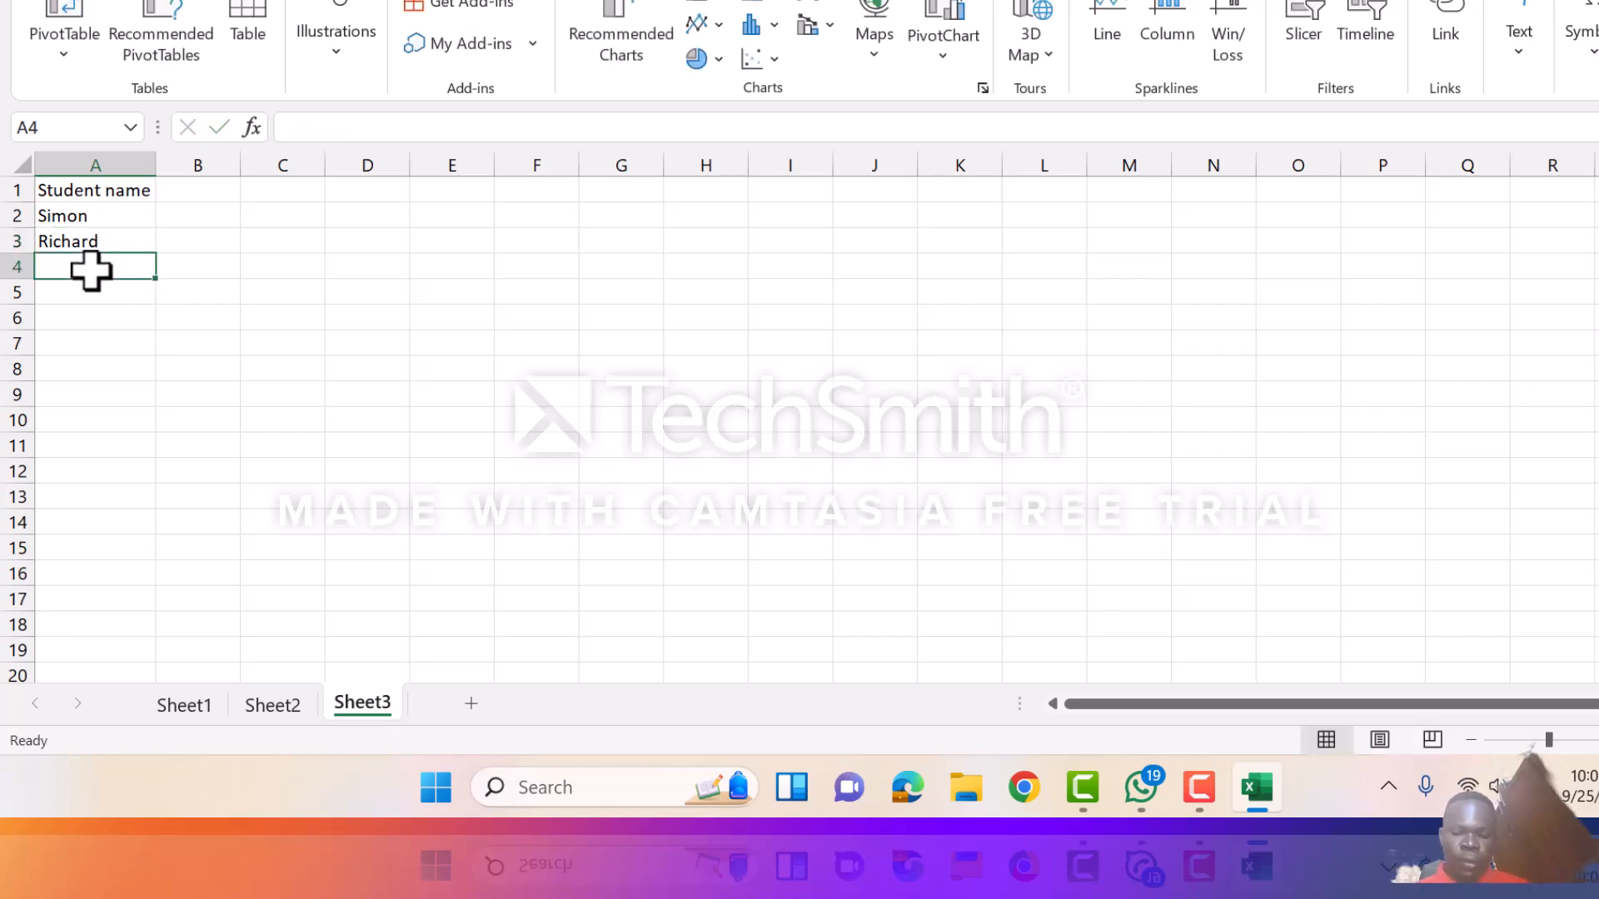
{"action": "type", "text": "Paul"}
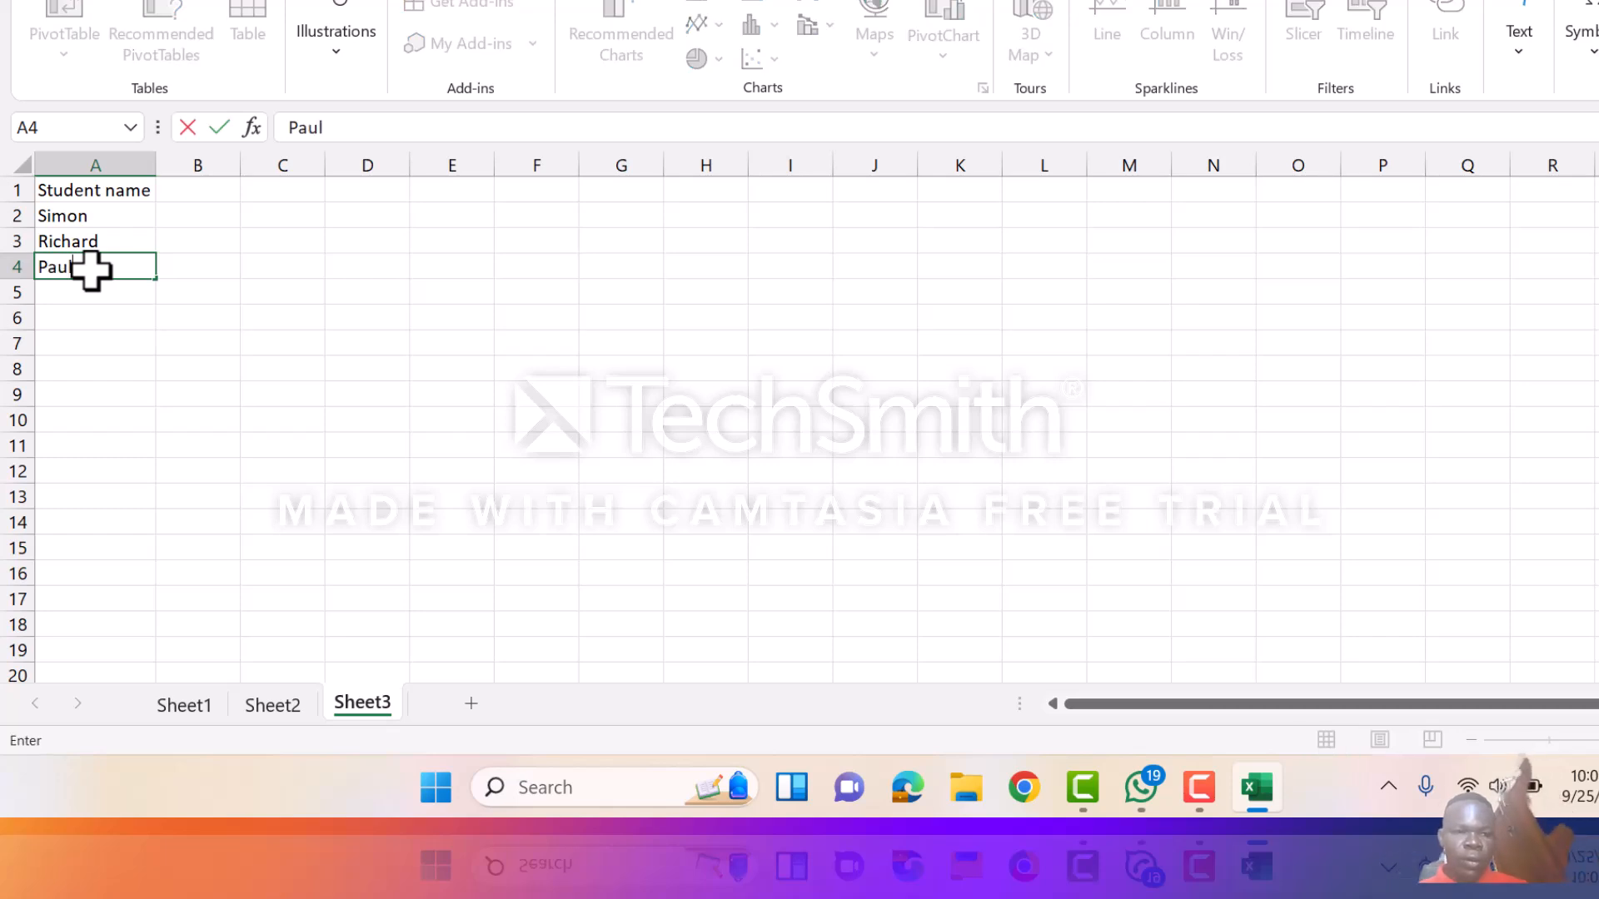
{"action": "key", "text": "Return"}
{"action": "type", "text": "Peter"}
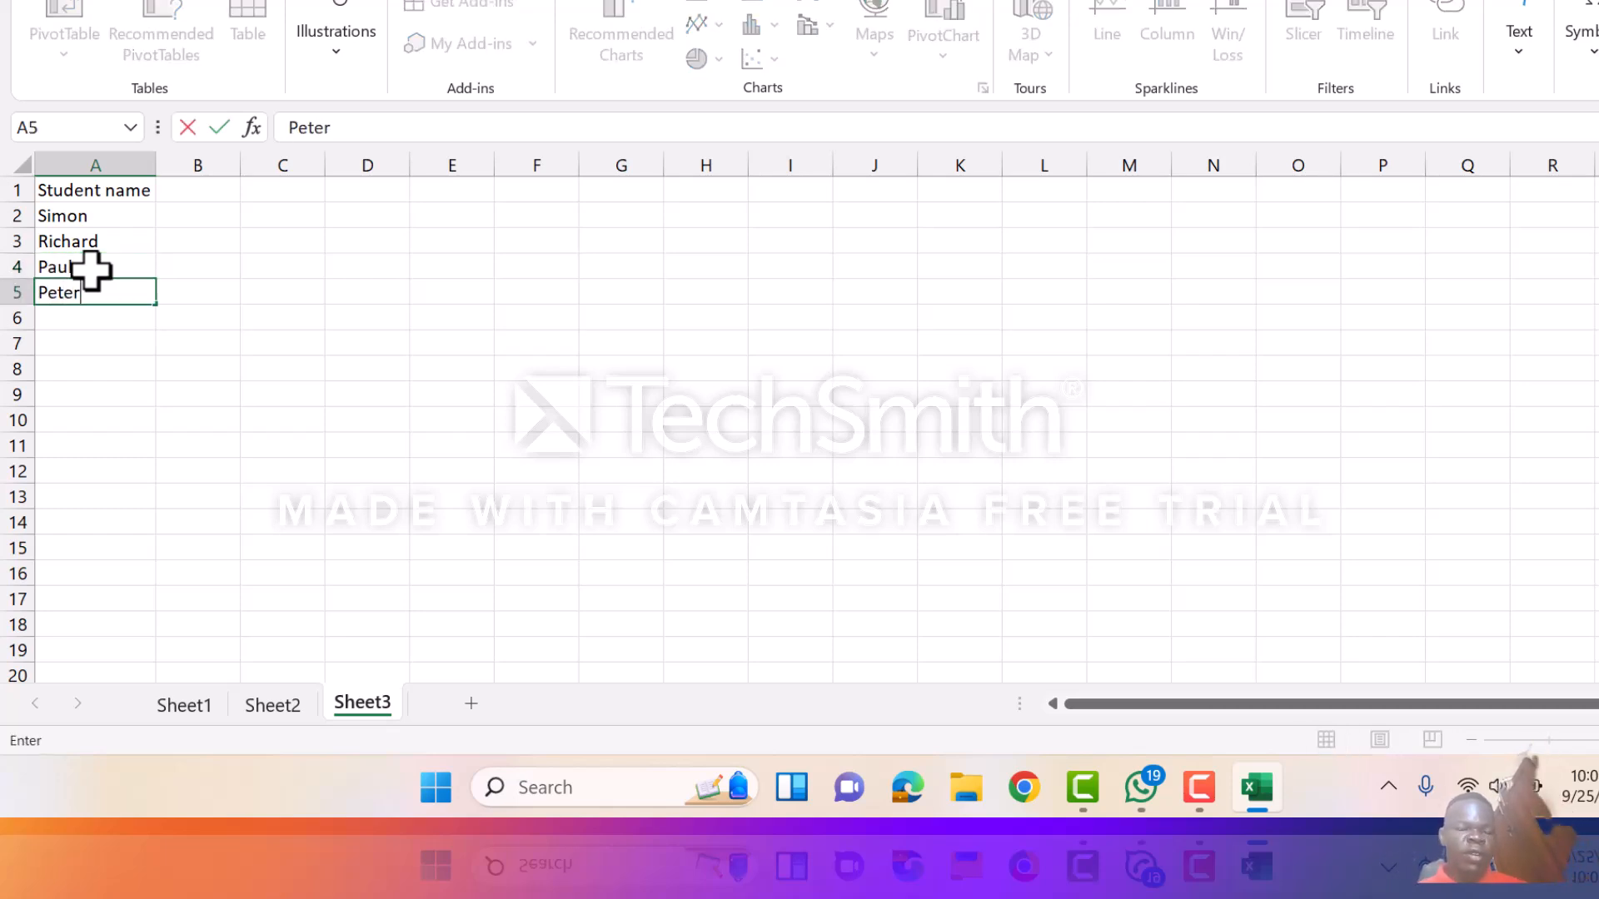
Step: Add the subject headers SST, SCI, MTC and ENG in cells B1 to E1
{"action": "left_click", "coordinate": [205, 187]}
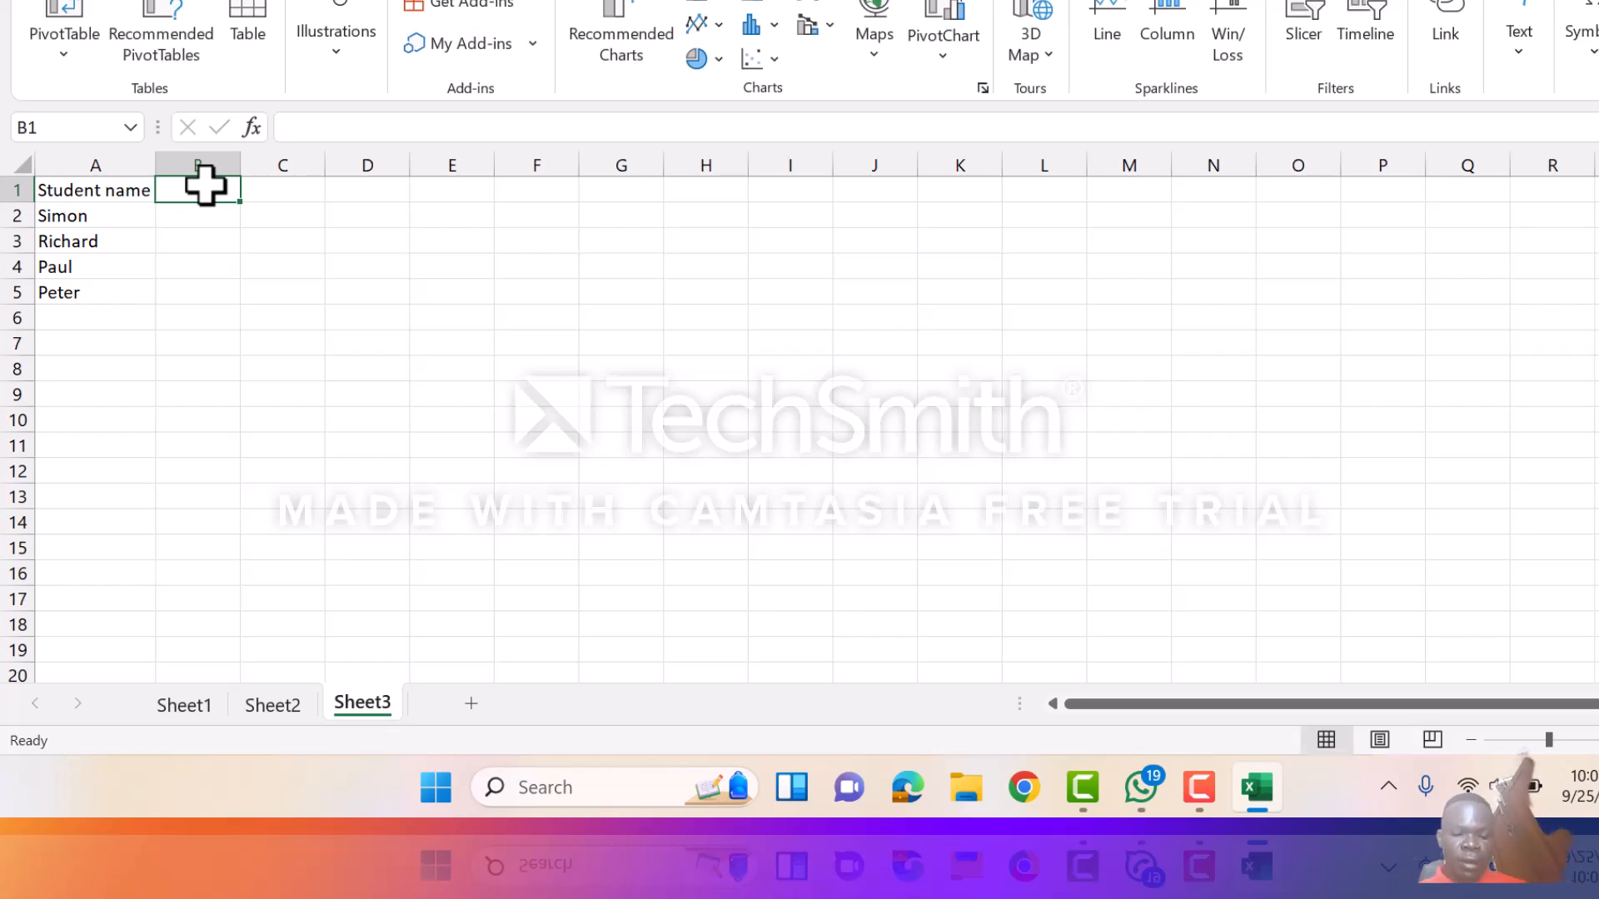
{"action": "type", "text": "SST"}
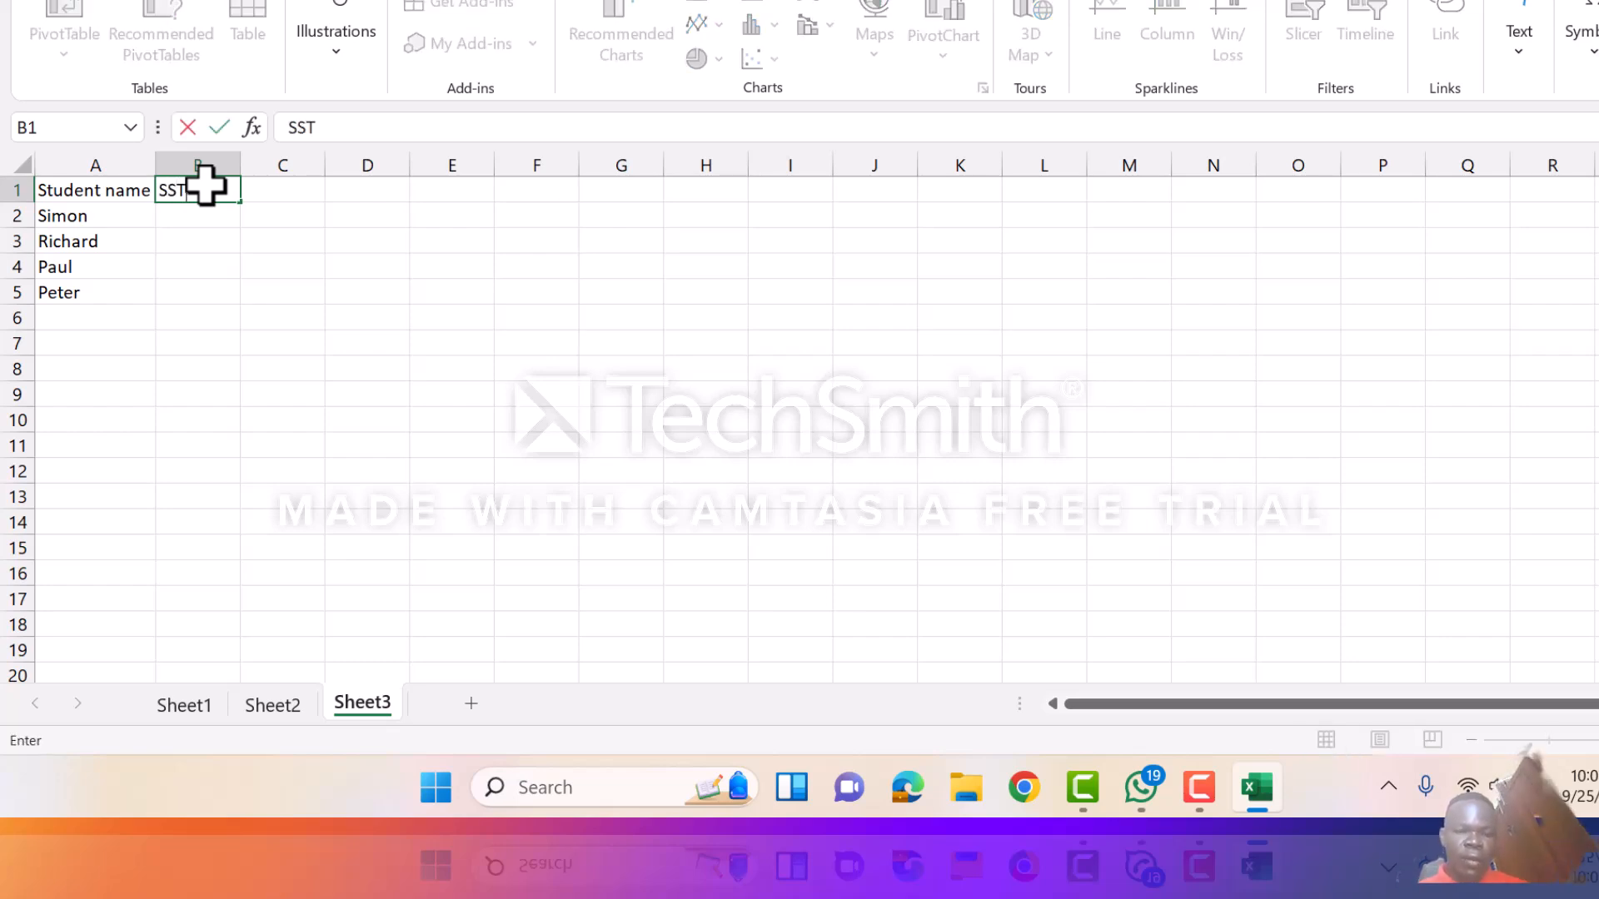
{"action": "key", "text": "Tab"}
{"action": "type", "text": "SCI"}
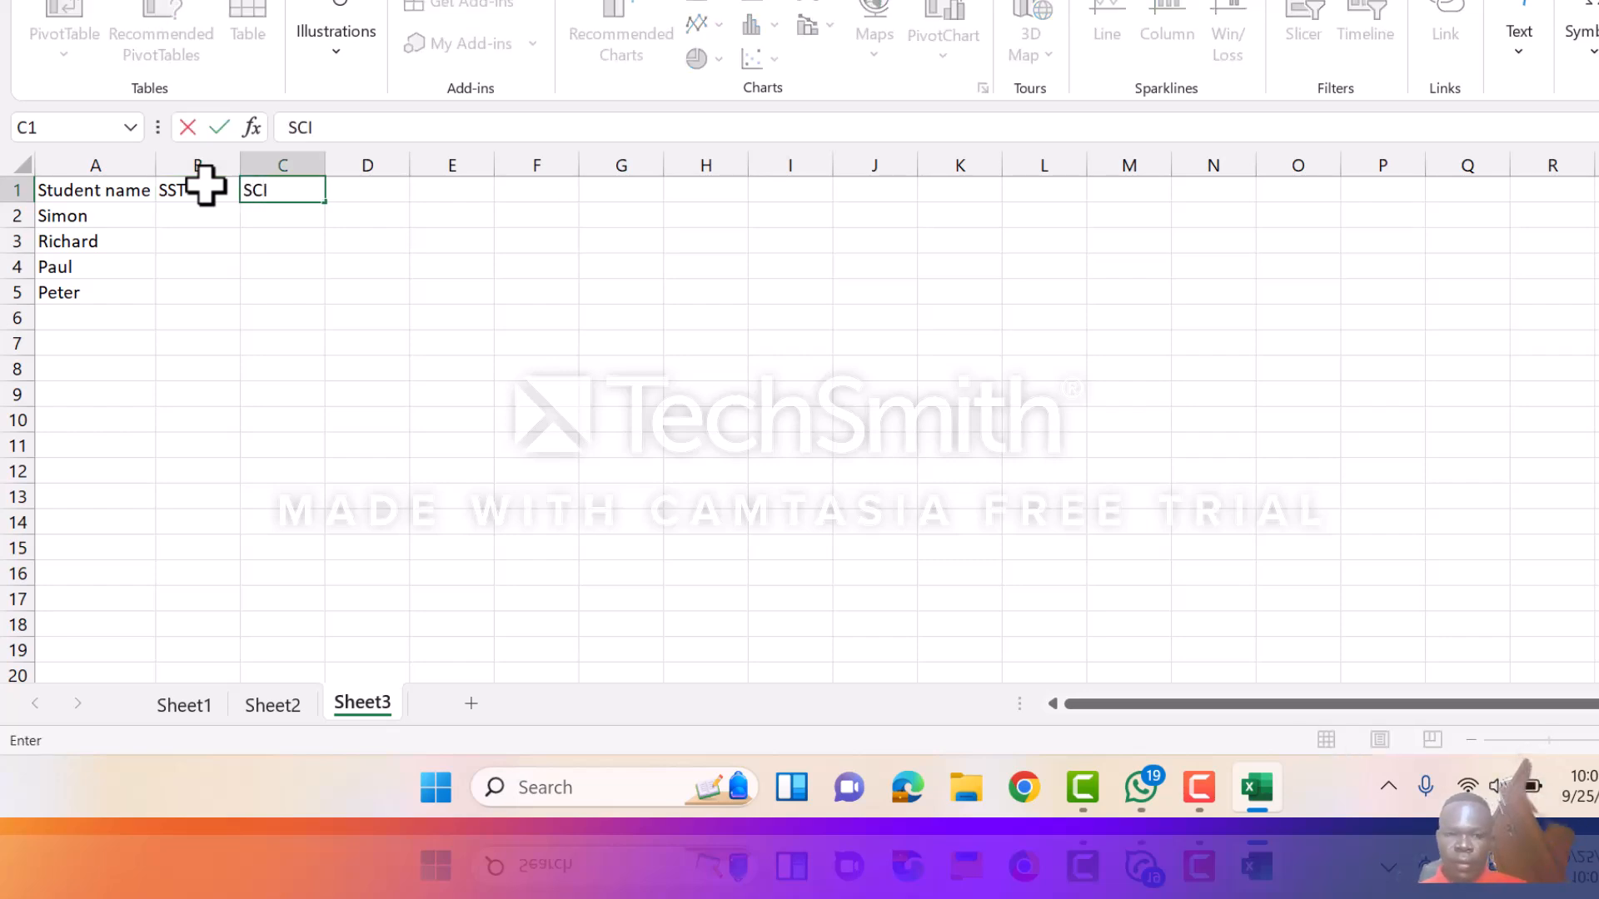
{"action": "key", "text": "Tab"}
{"action": "type", "text": "MTC"}
{"action": "key", "text": "Tab"}
{"action": "type", "text": "E"}
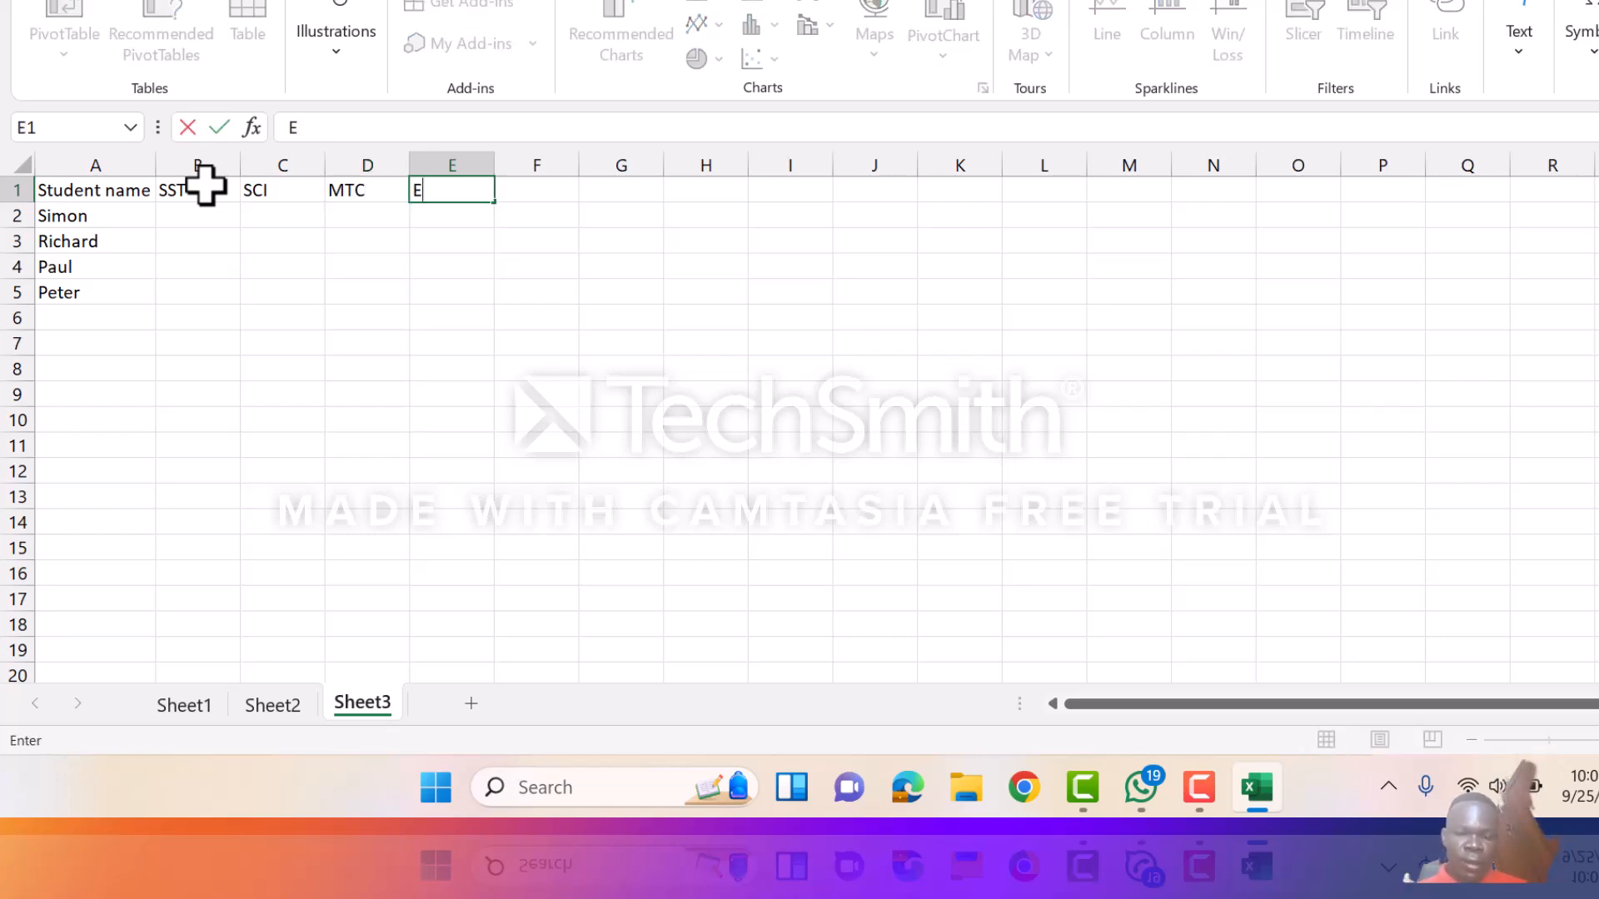
{"action": "type", "text": "NG"}
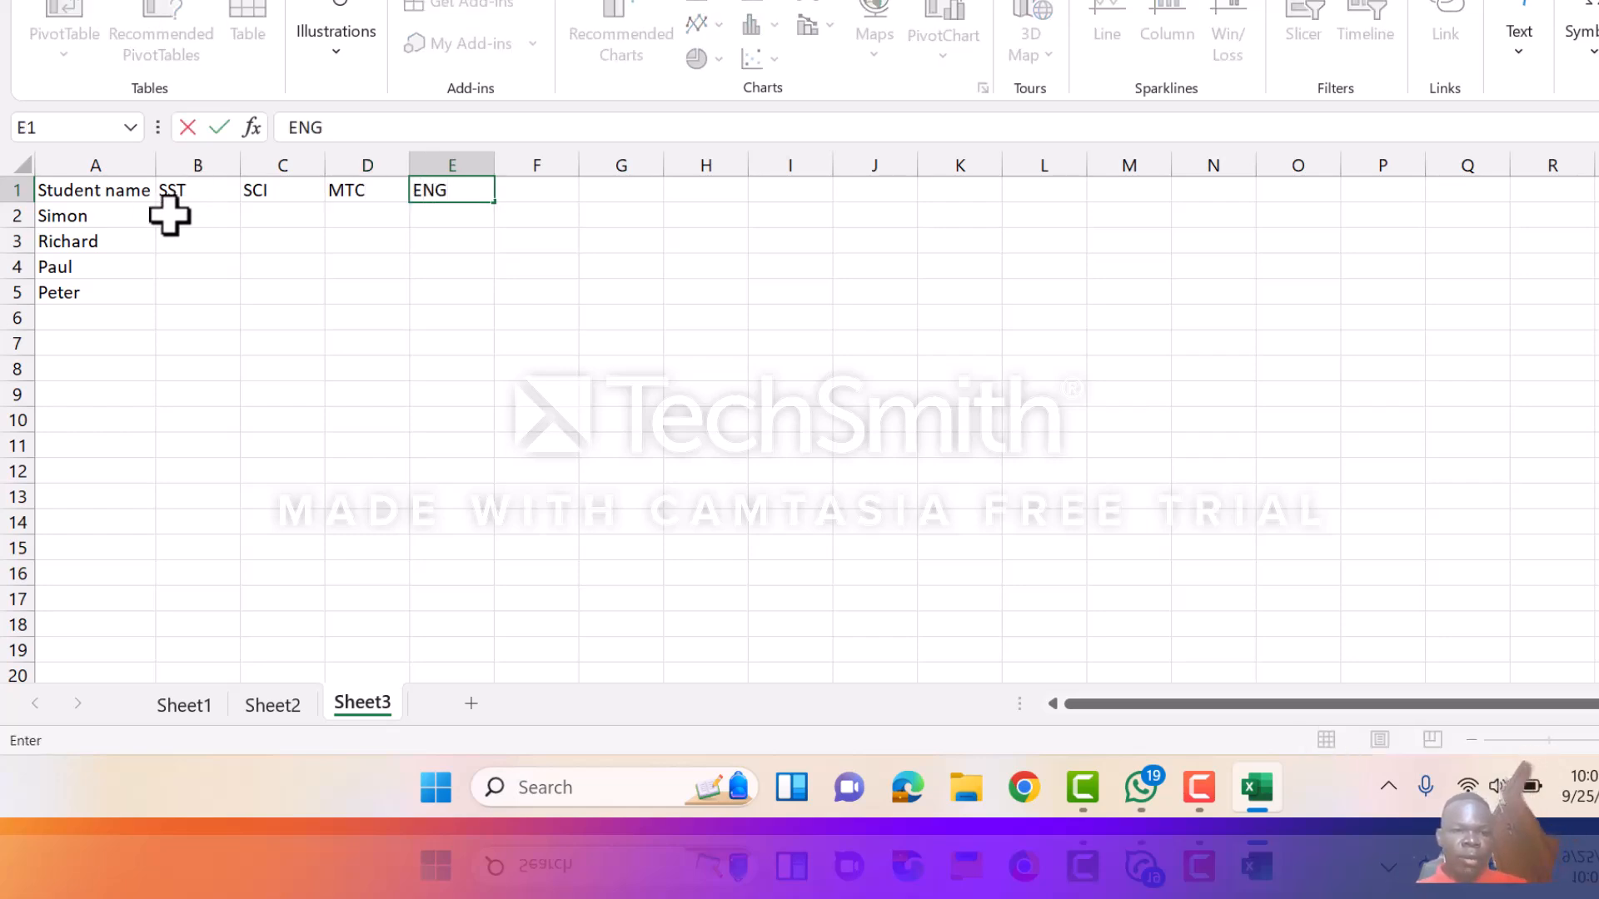
Step: Enter the first student's marks in row 2: SST 20, SCI 30, MTC 25 and ENG 36
{"action": "left_click", "coordinate": [196, 210]}
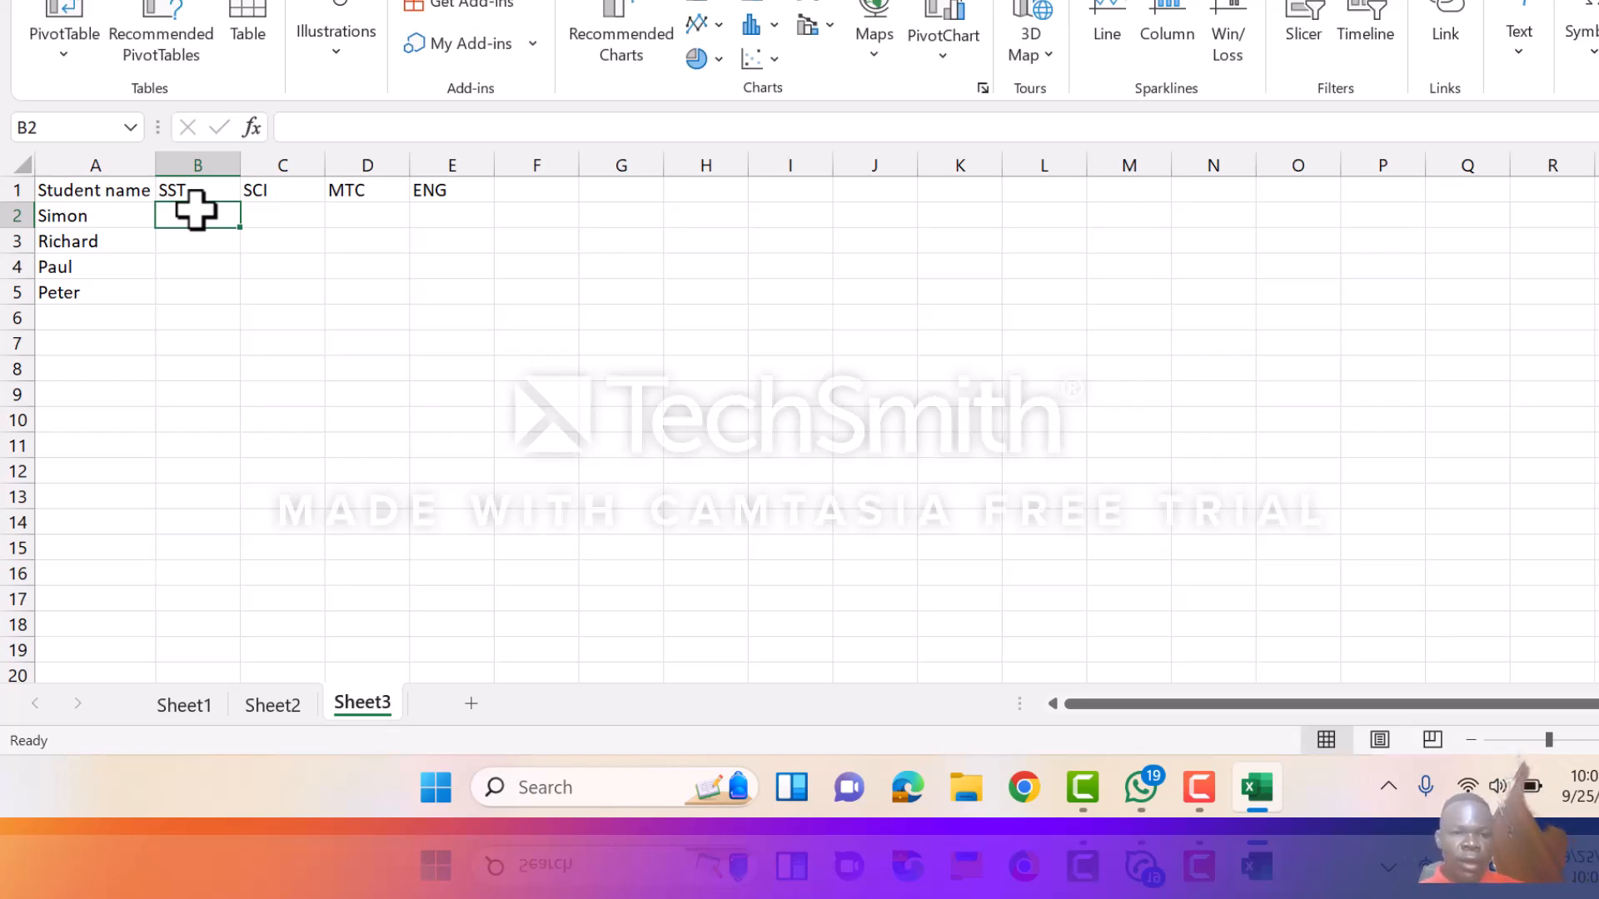
{"action": "type", "text": "20"}
{"action": "key", "text": "Tab"}
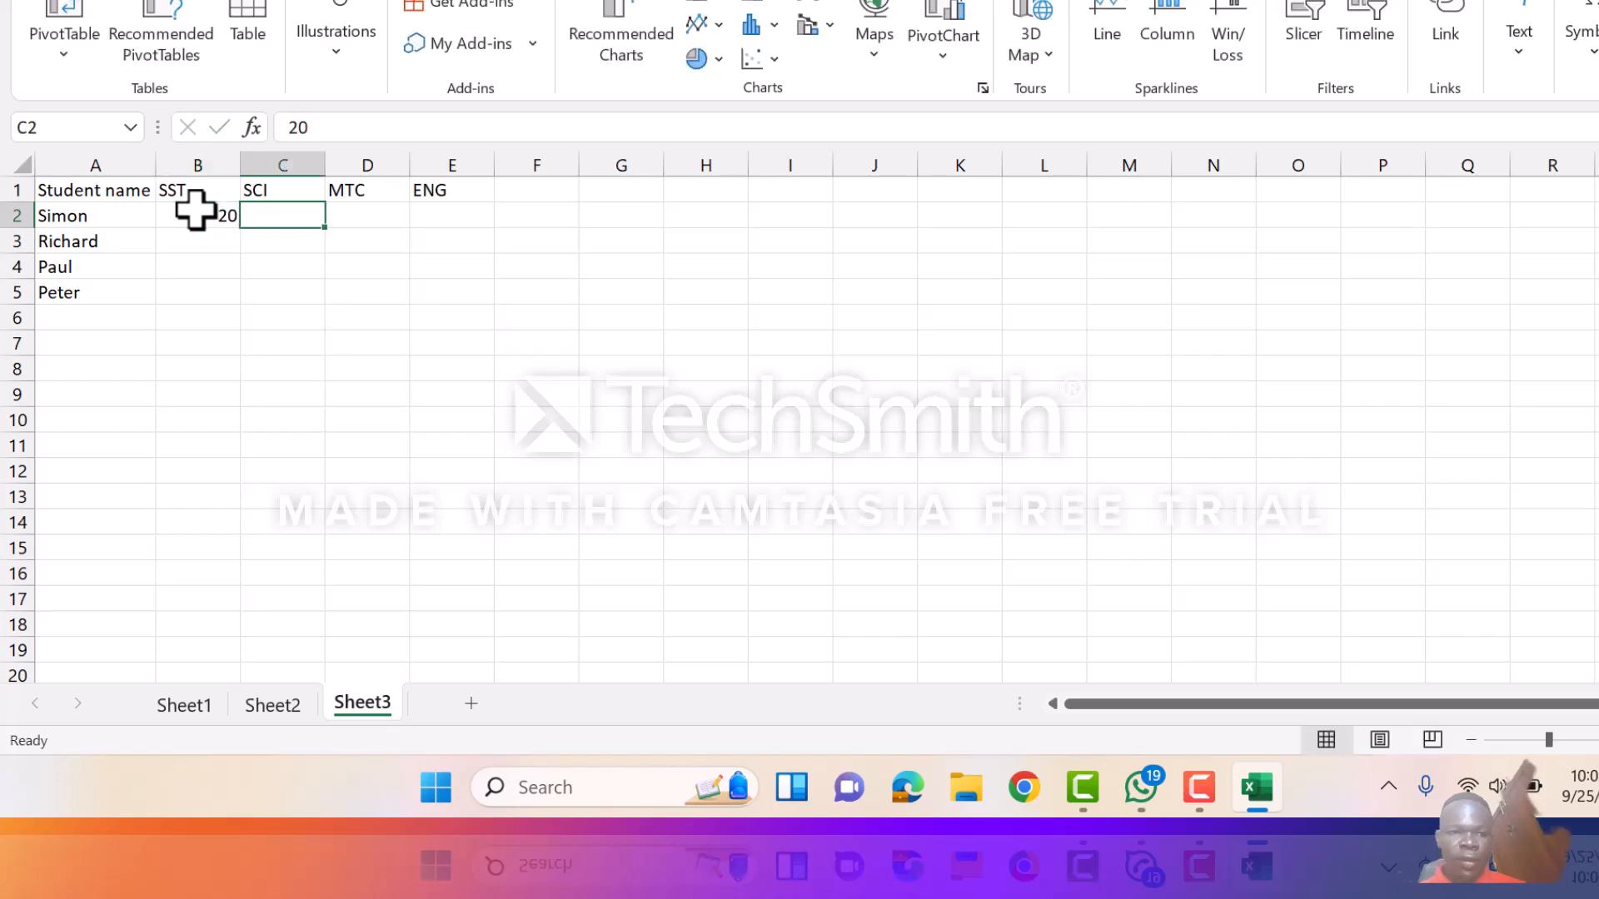
{"action": "type", "text": "30"}
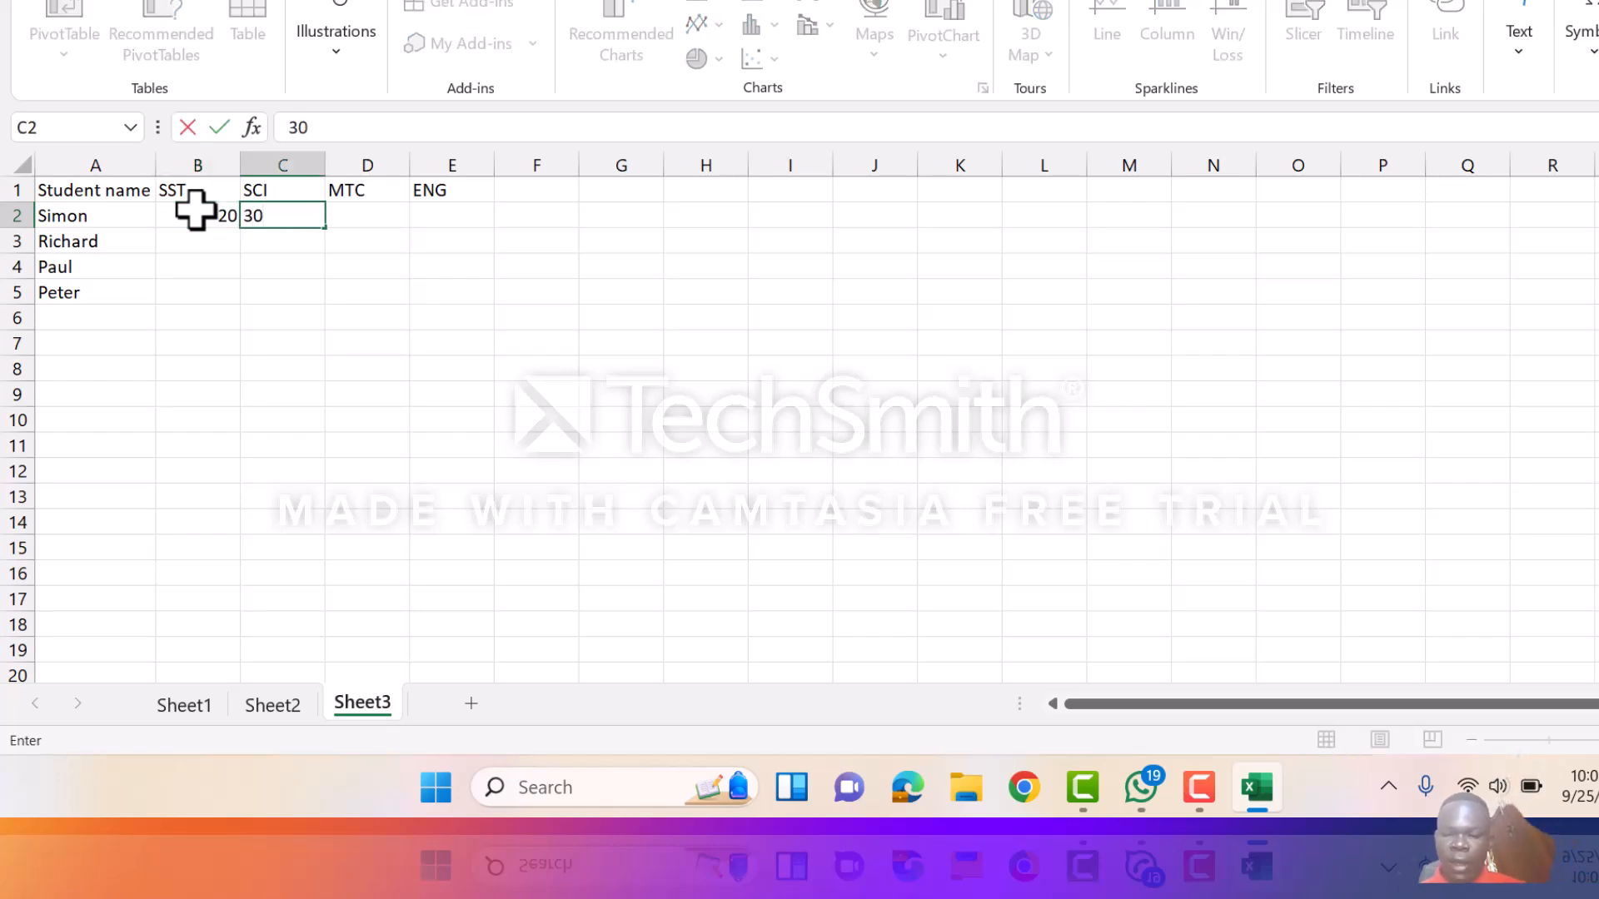
{"action": "key", "text": "Tab"}
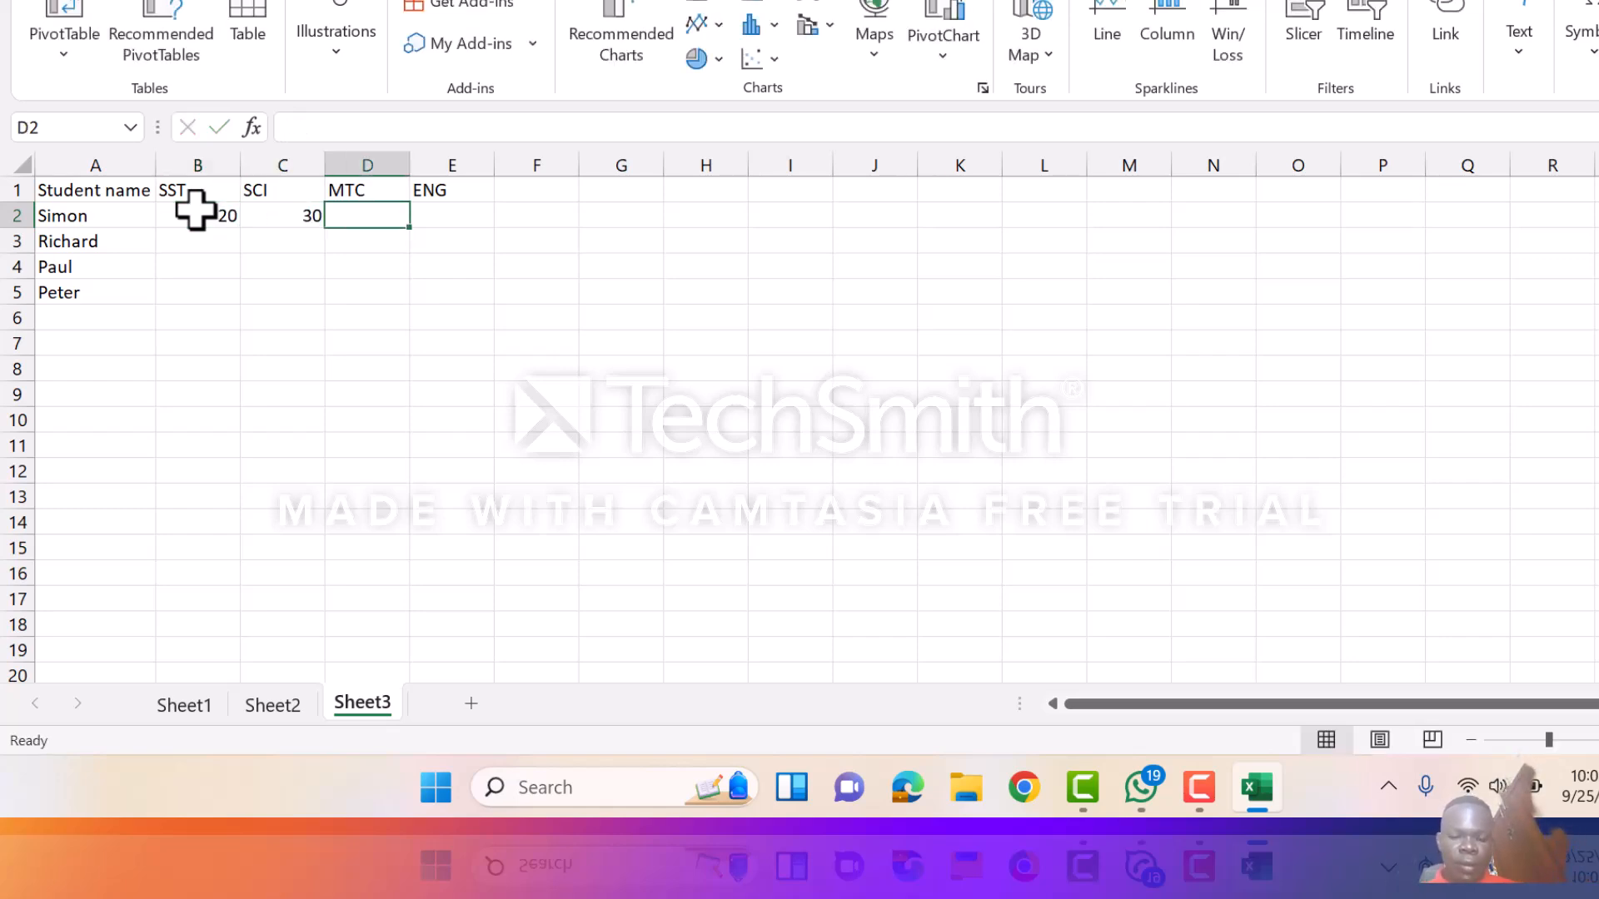
{"action": "type", "text": "25"}
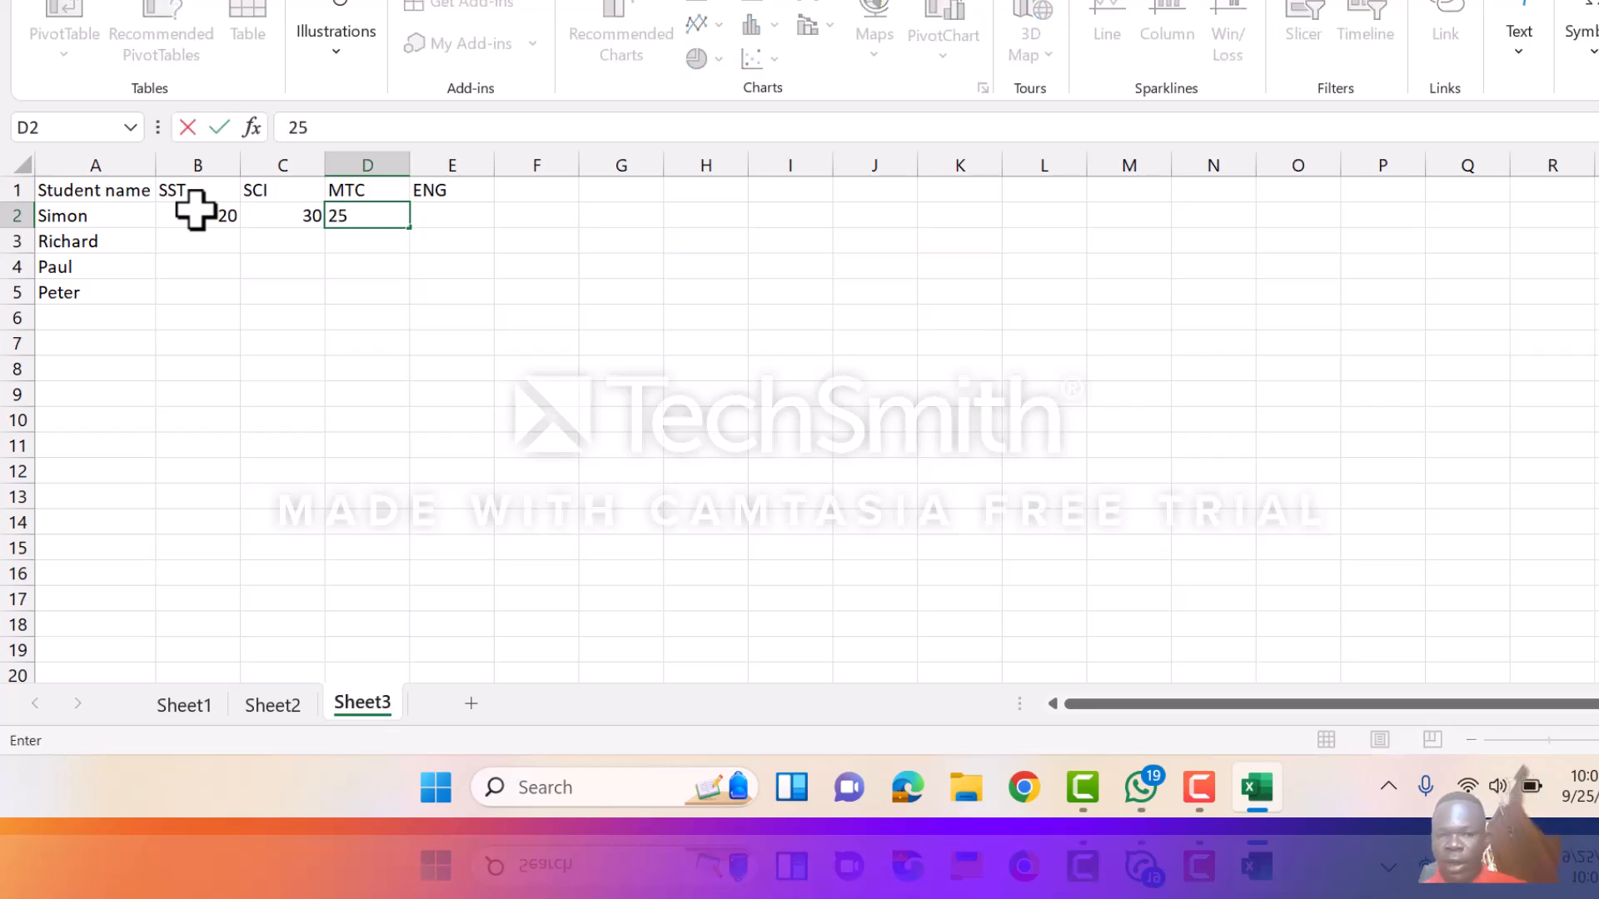
{"action": "key", "text": "Tab"}
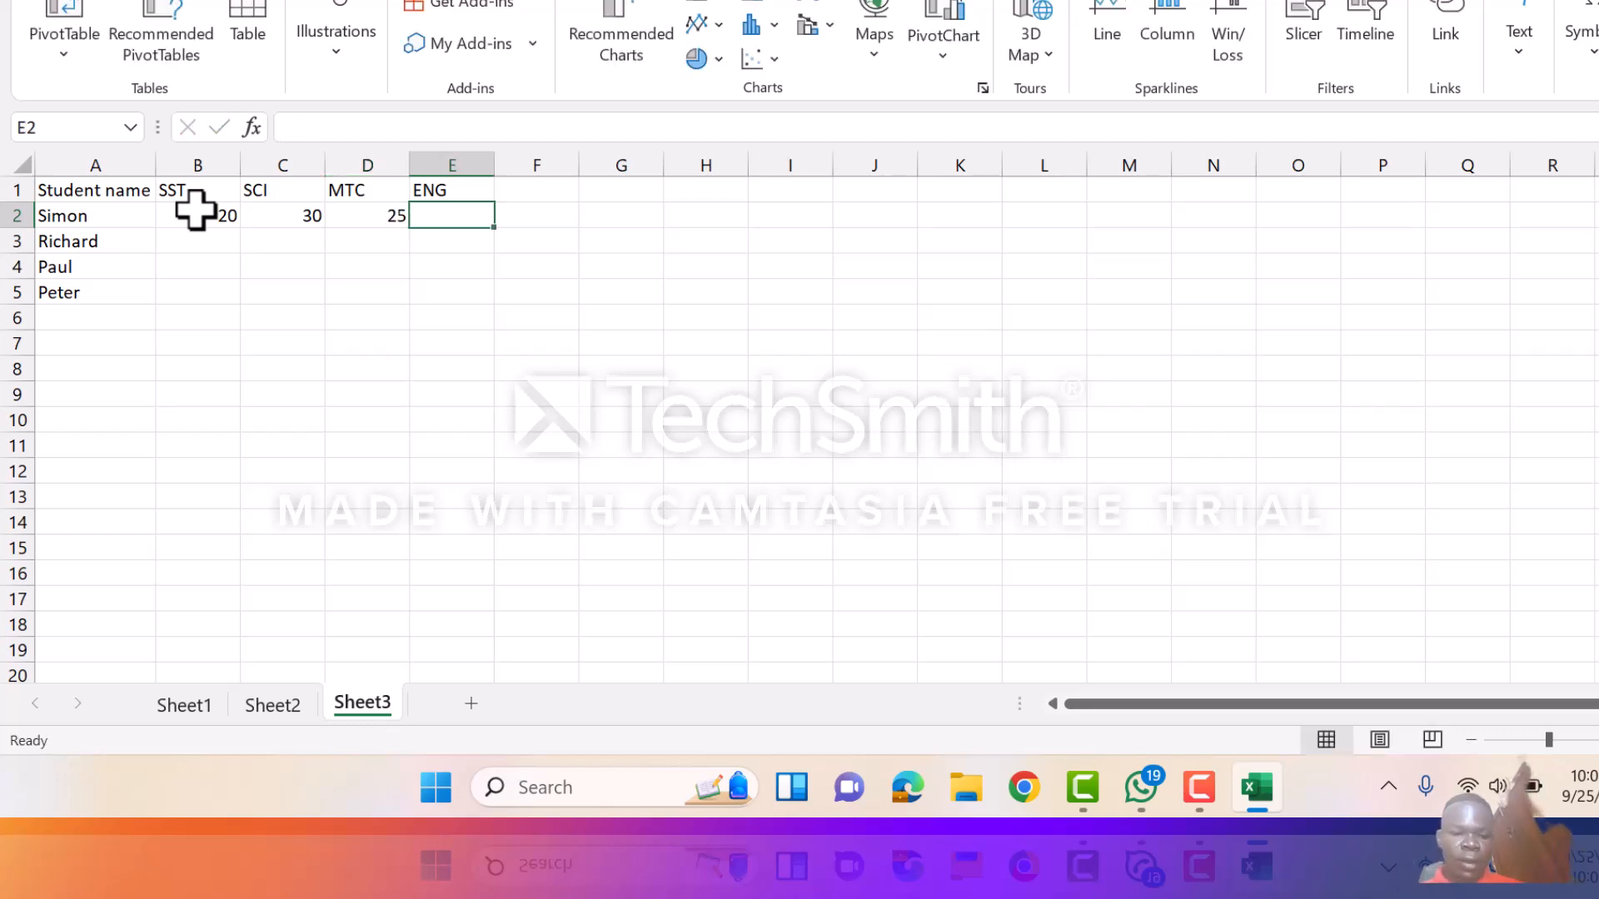
{"action": "type", "text": "36"}
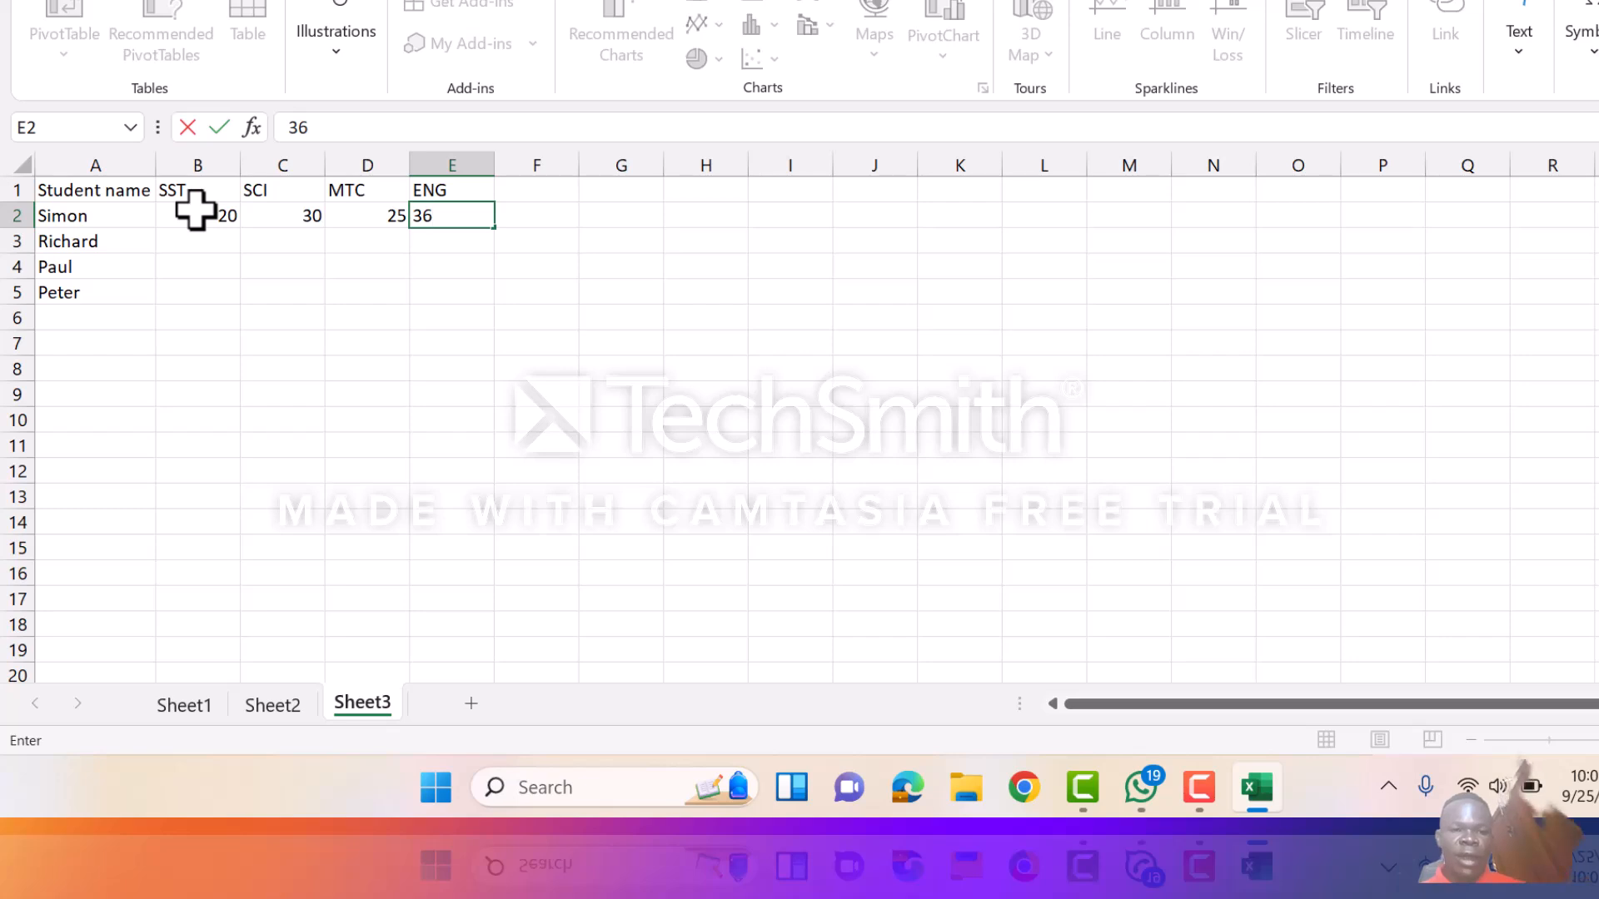
{"action": "key", "text": "Return"}
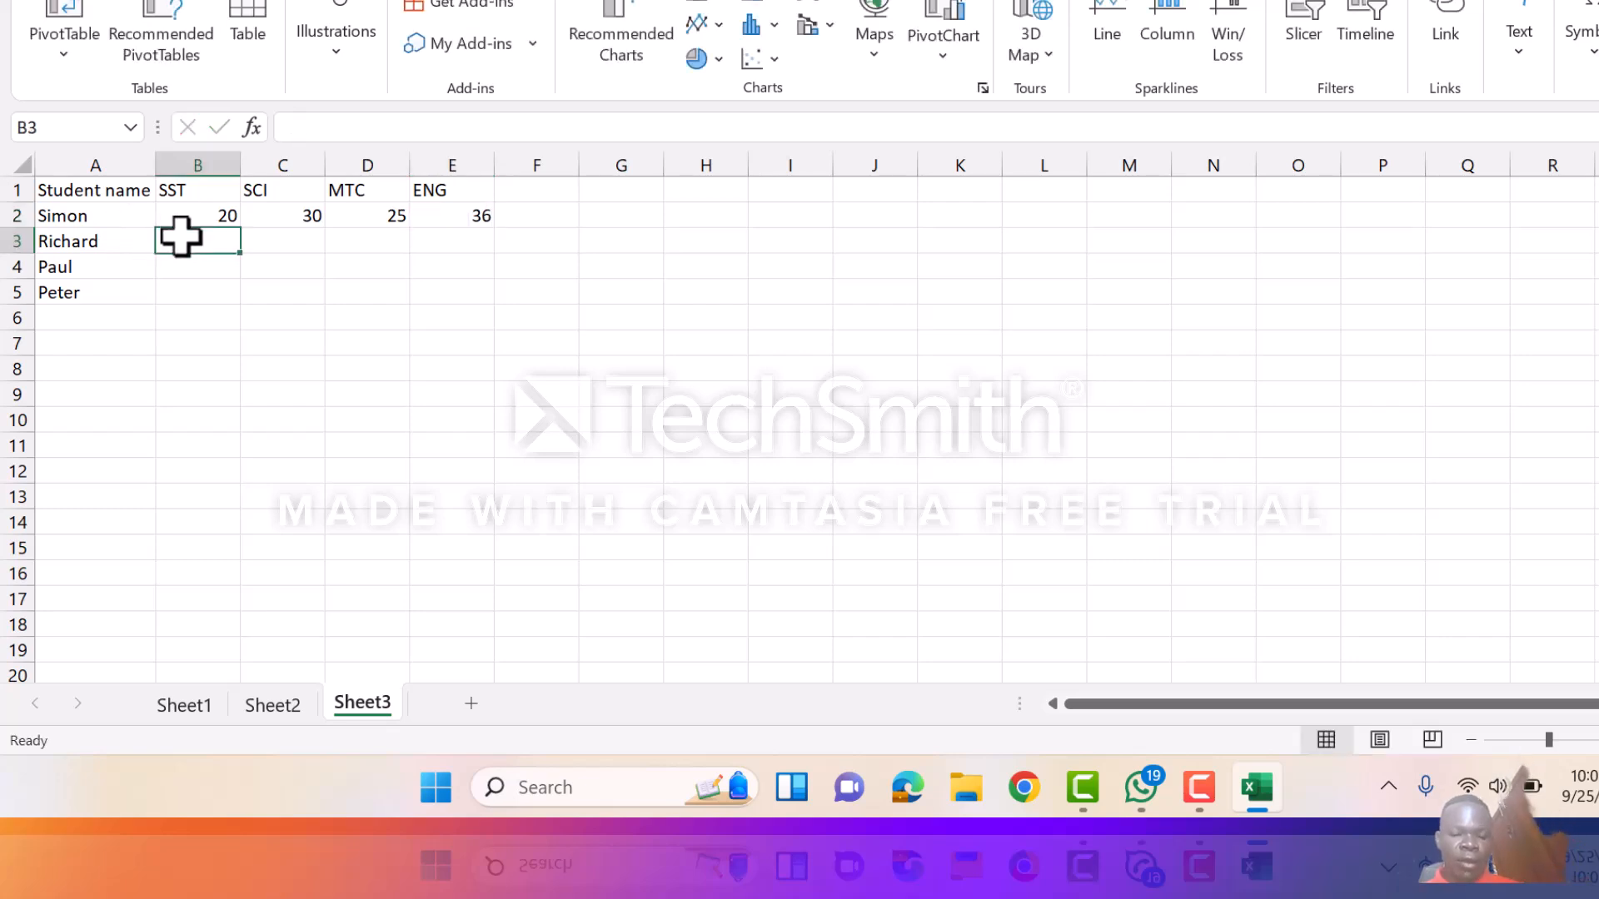
Step: Enter the second student's marks in row 3: SST 70, SCI 40, MTC 10 and ENG 55
{"action": "type", "text": "70"}
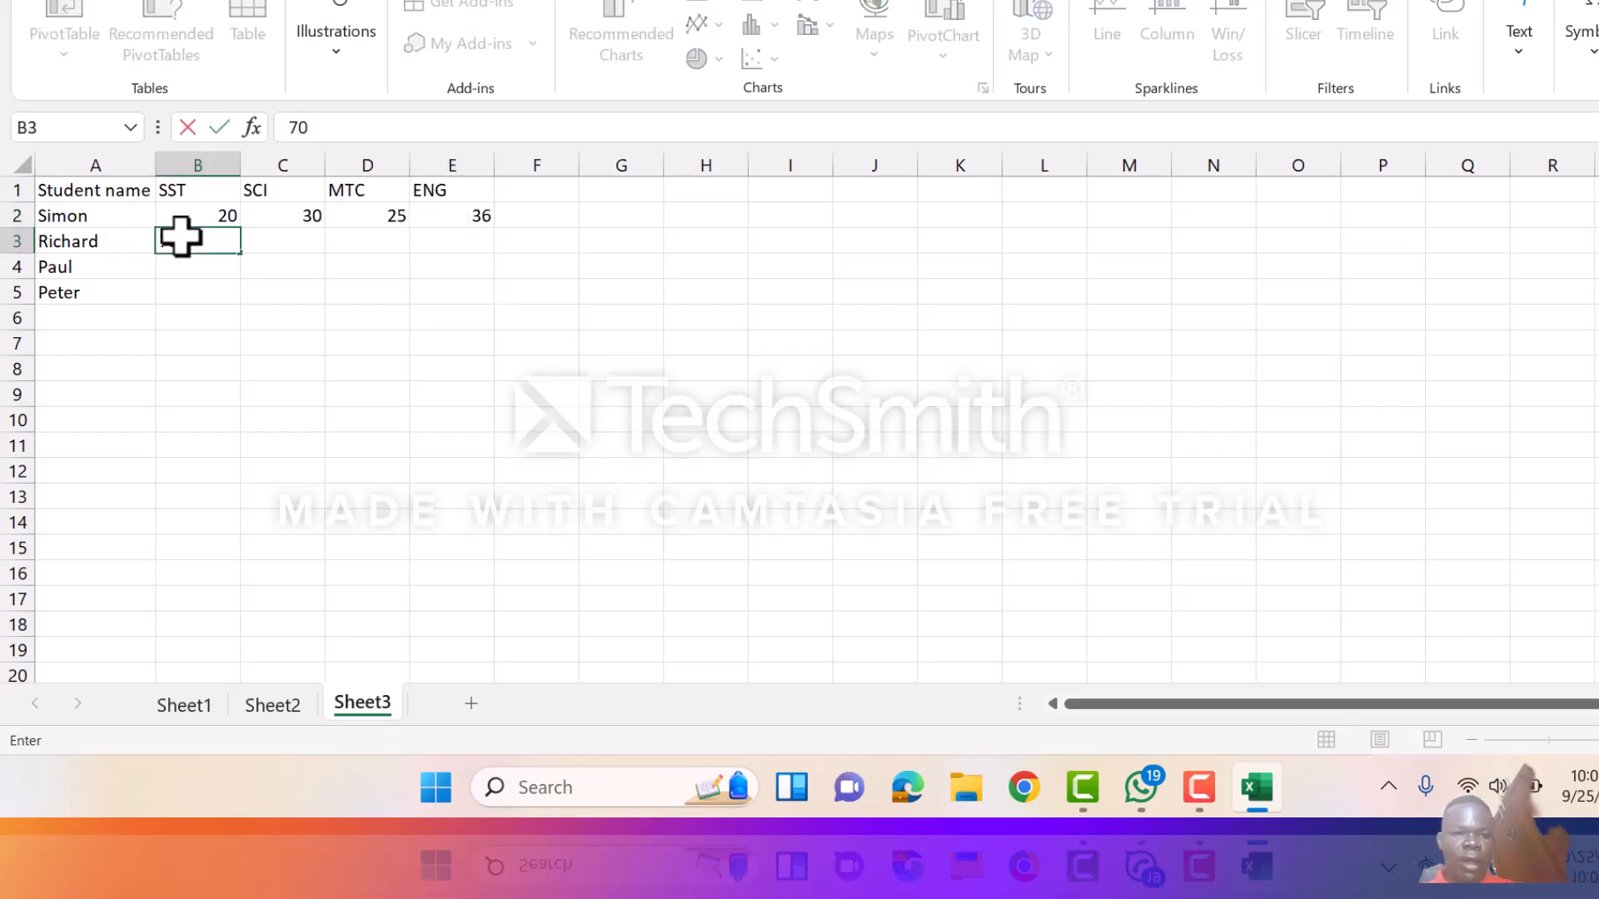
{"action": "key", "text": "Tab"}
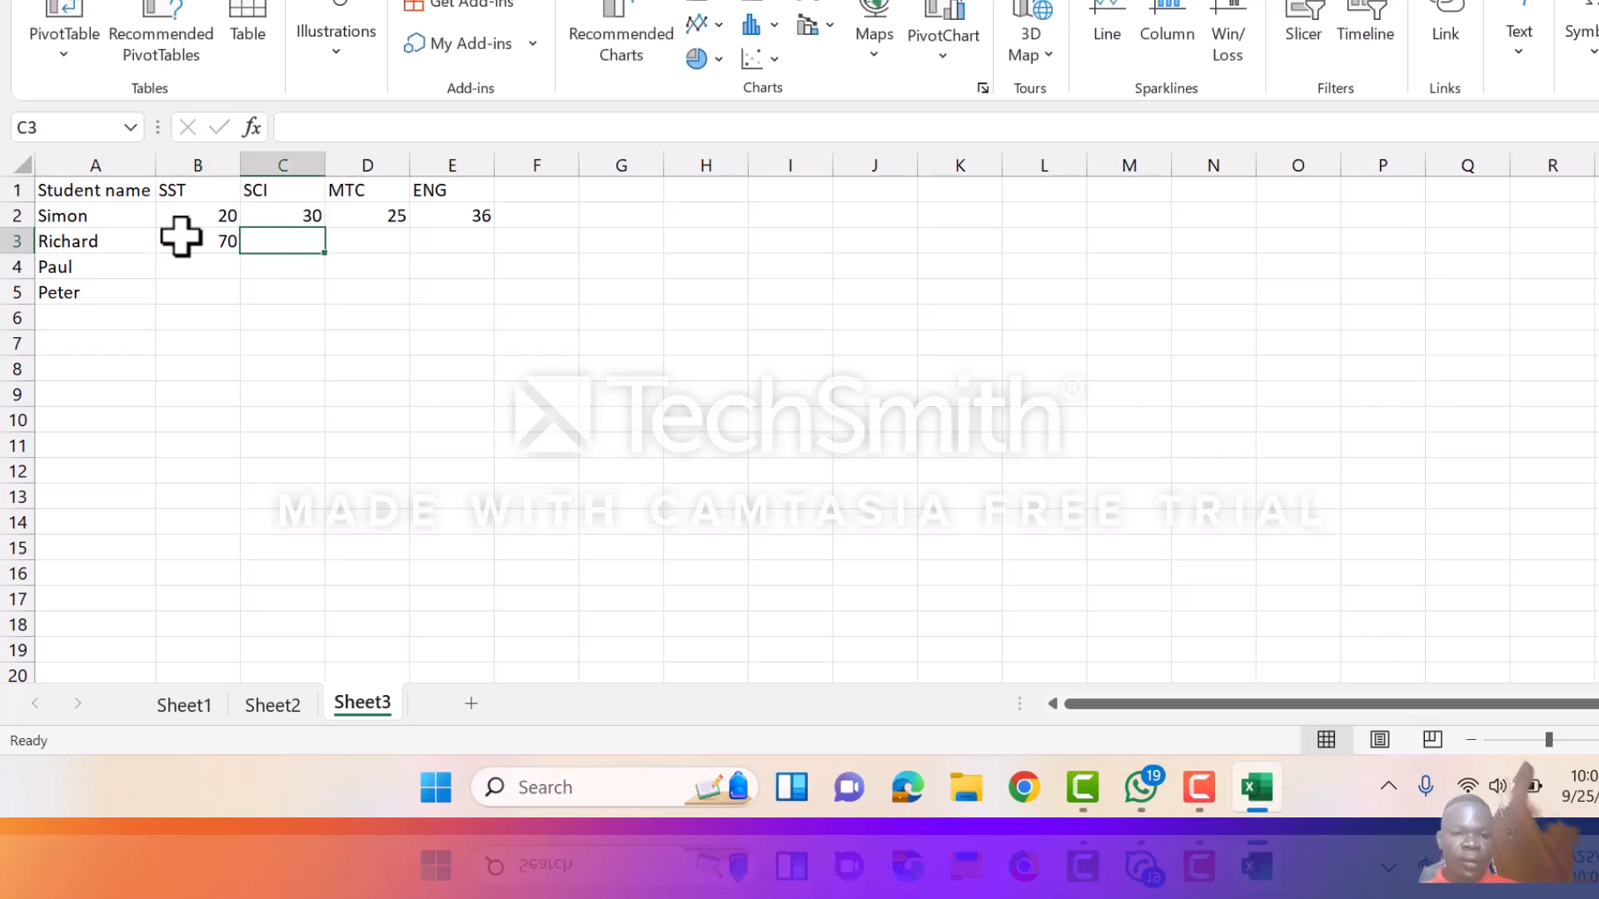
{"action": "type", "text": "40"}
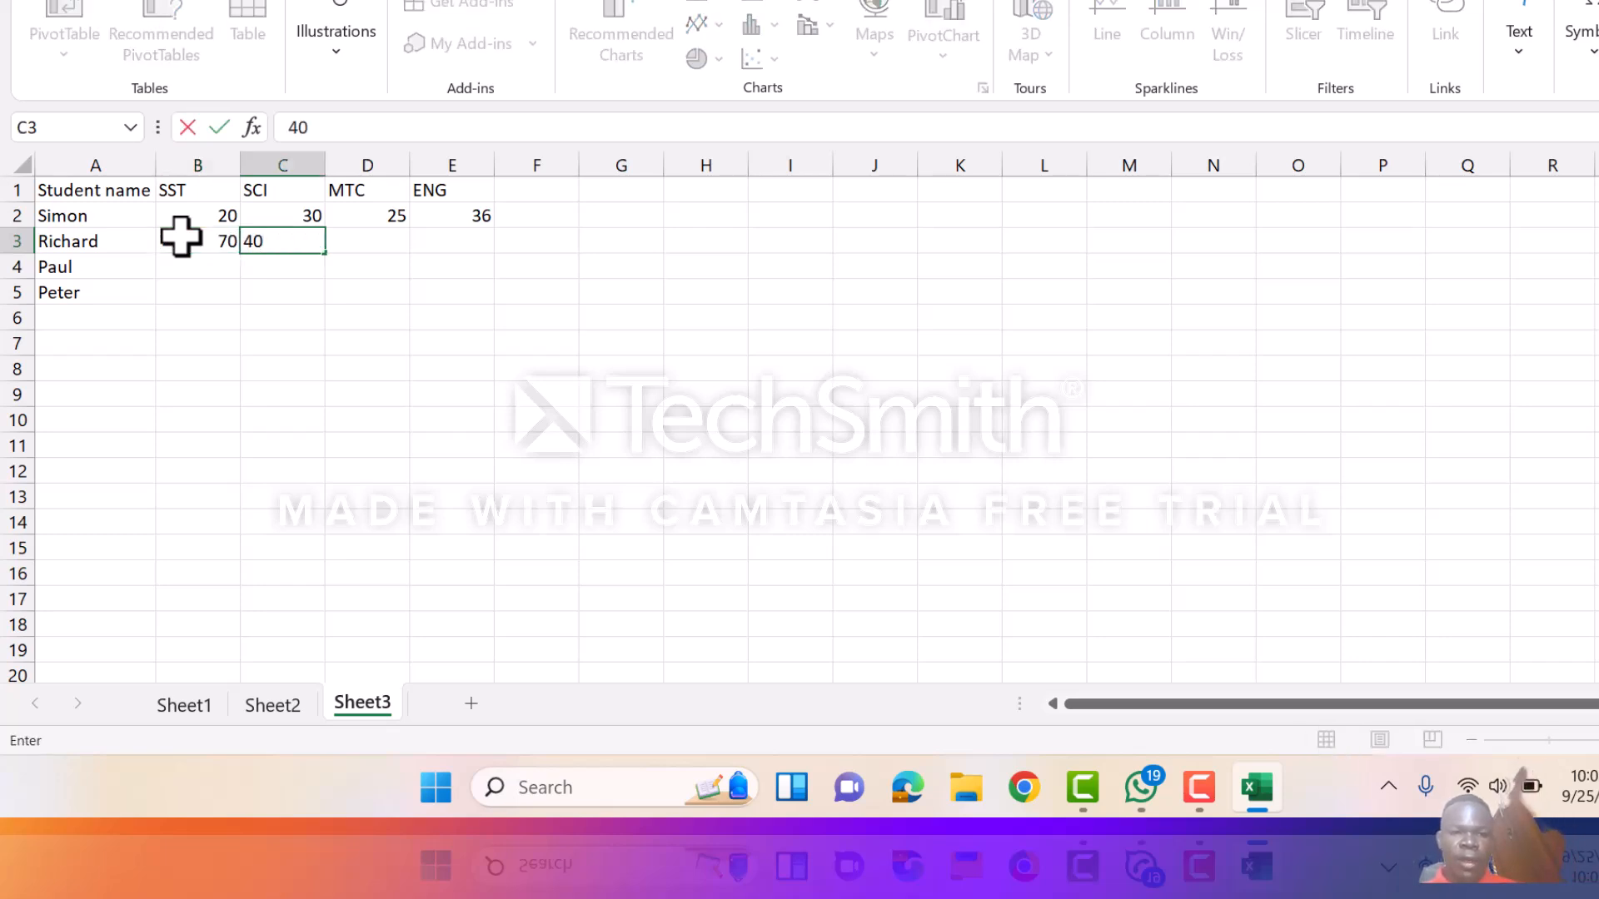
{"action": "key", "text": "Tab"}
{"action": "type", "text": "10"}
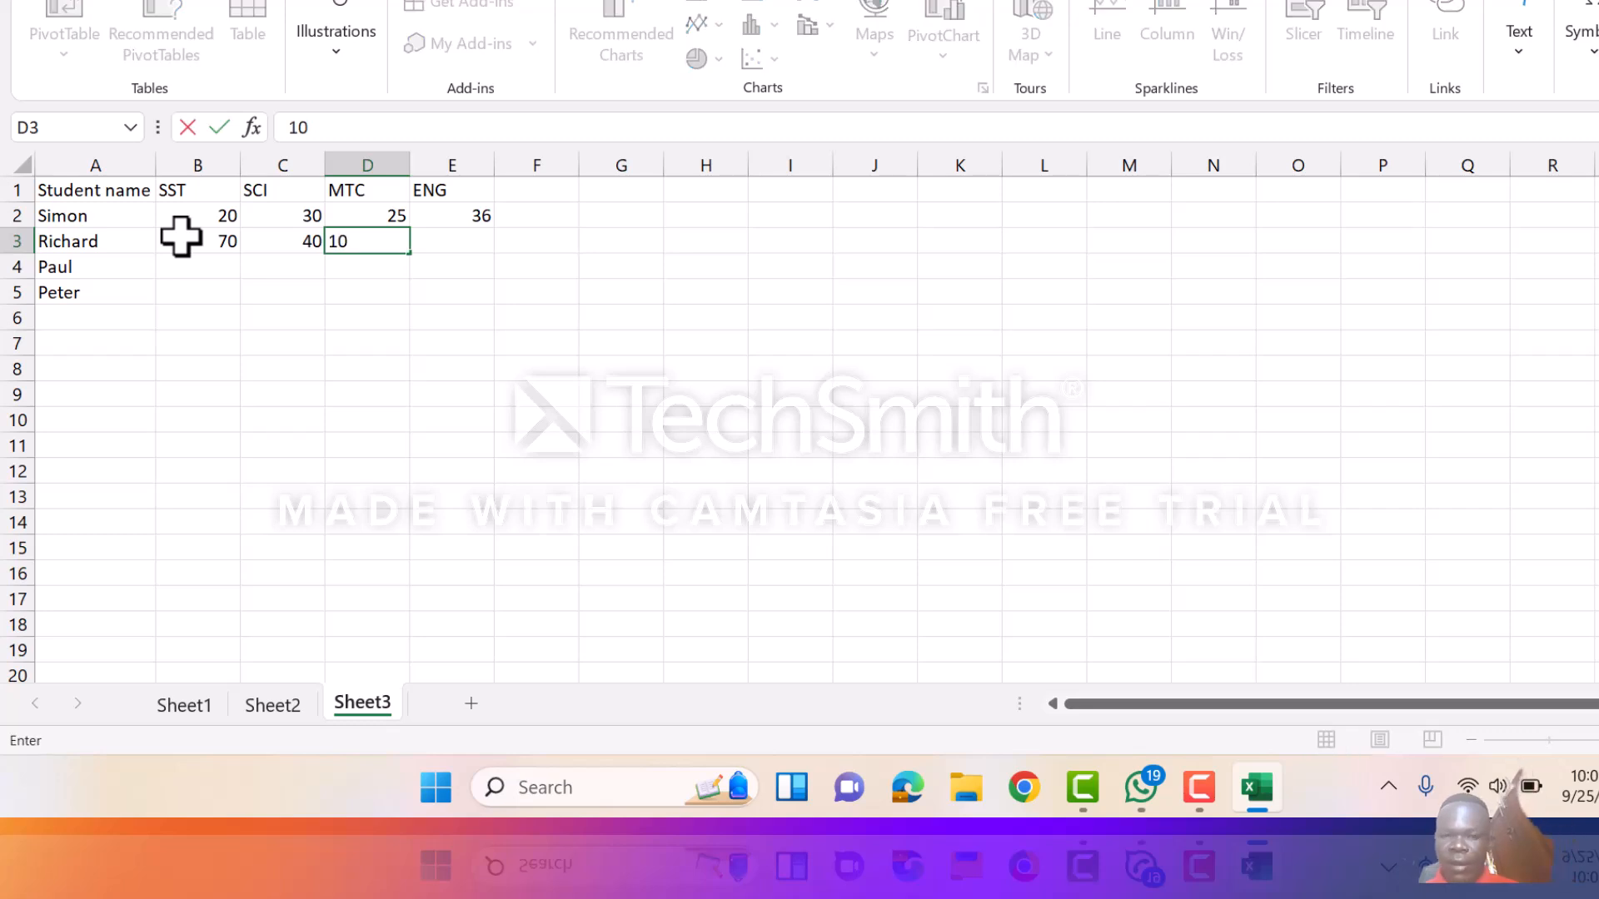
{"action": "key", "text": "Tab"}
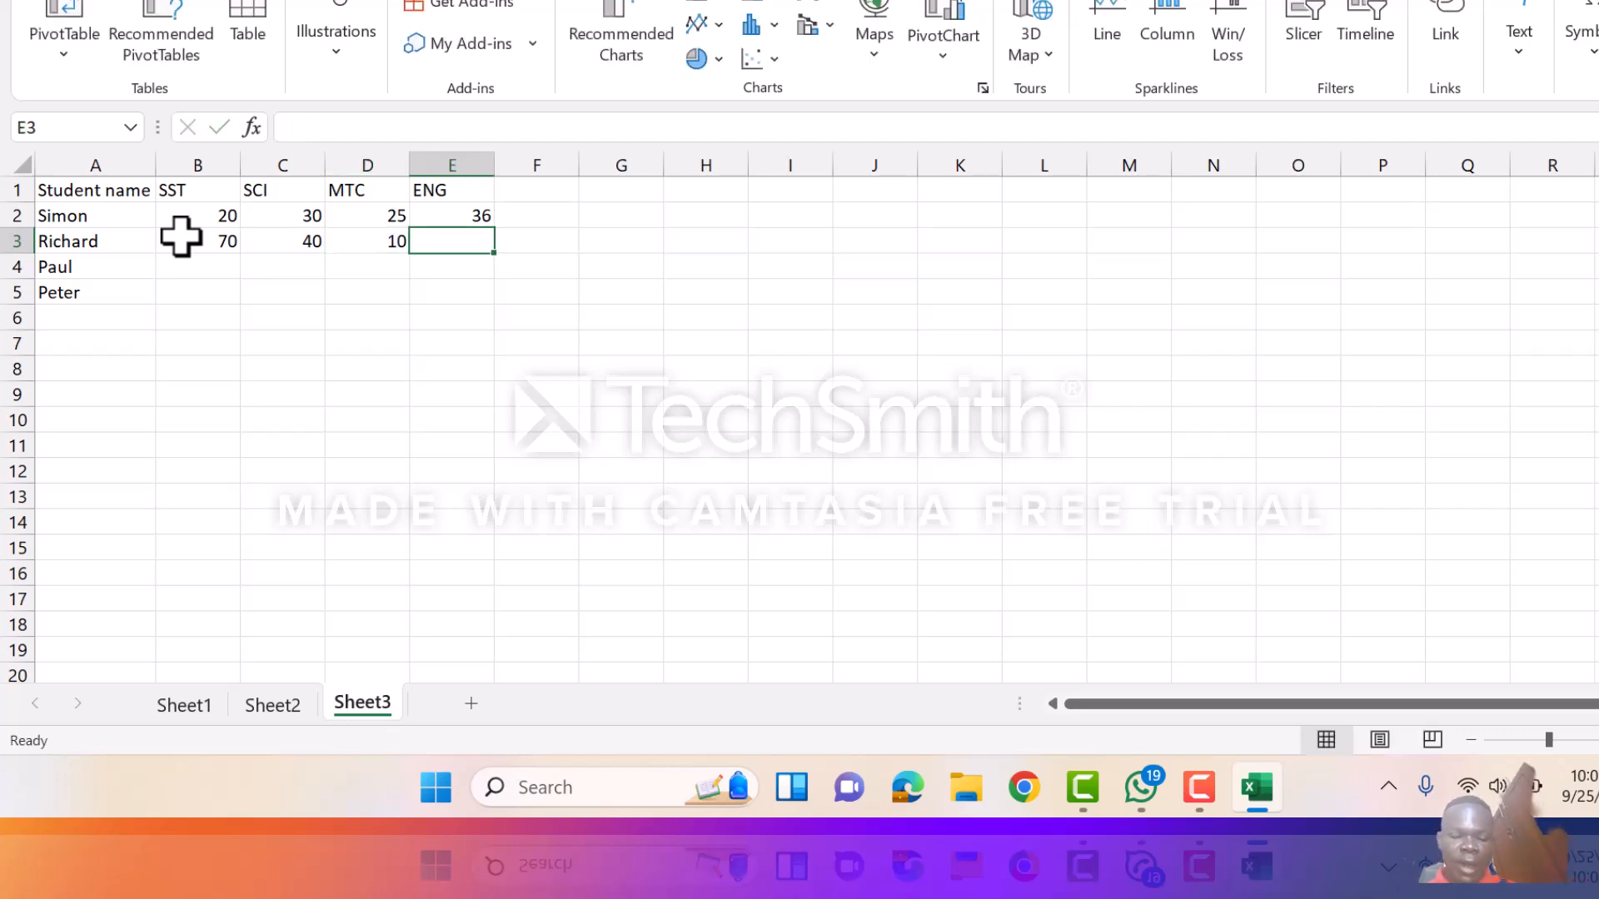
{"action": "type", "text": "55"}
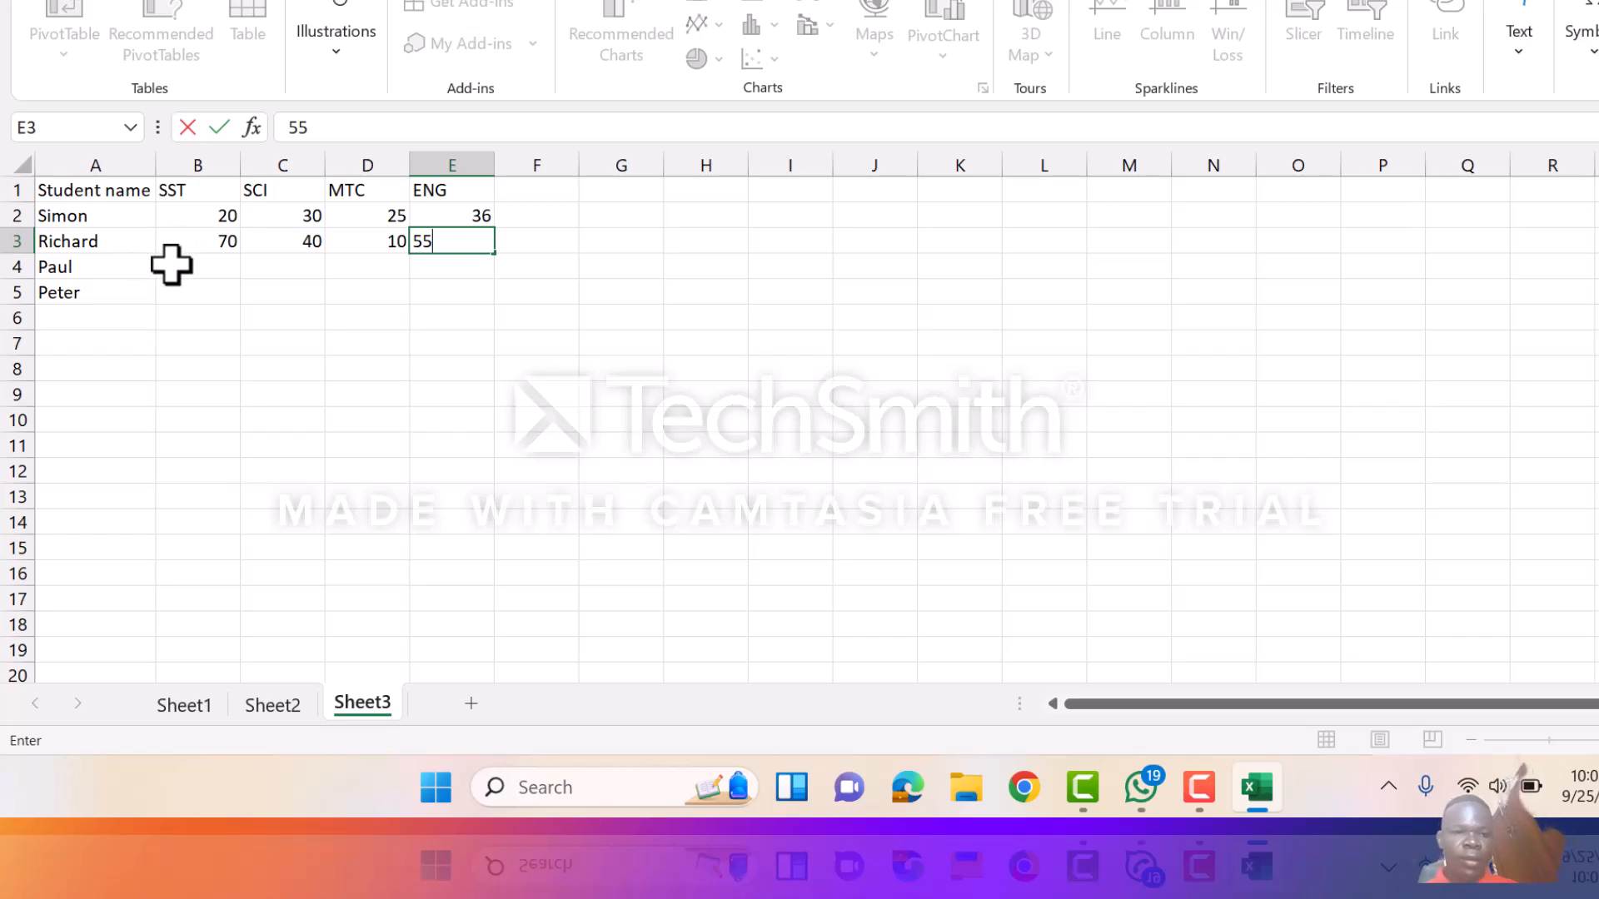
Step: Enter the third student's marks in row 4: SST 21, SCI 20, MTC 31 and ENG 80
{"action": "left_click", "coordinate": [171, 265]}
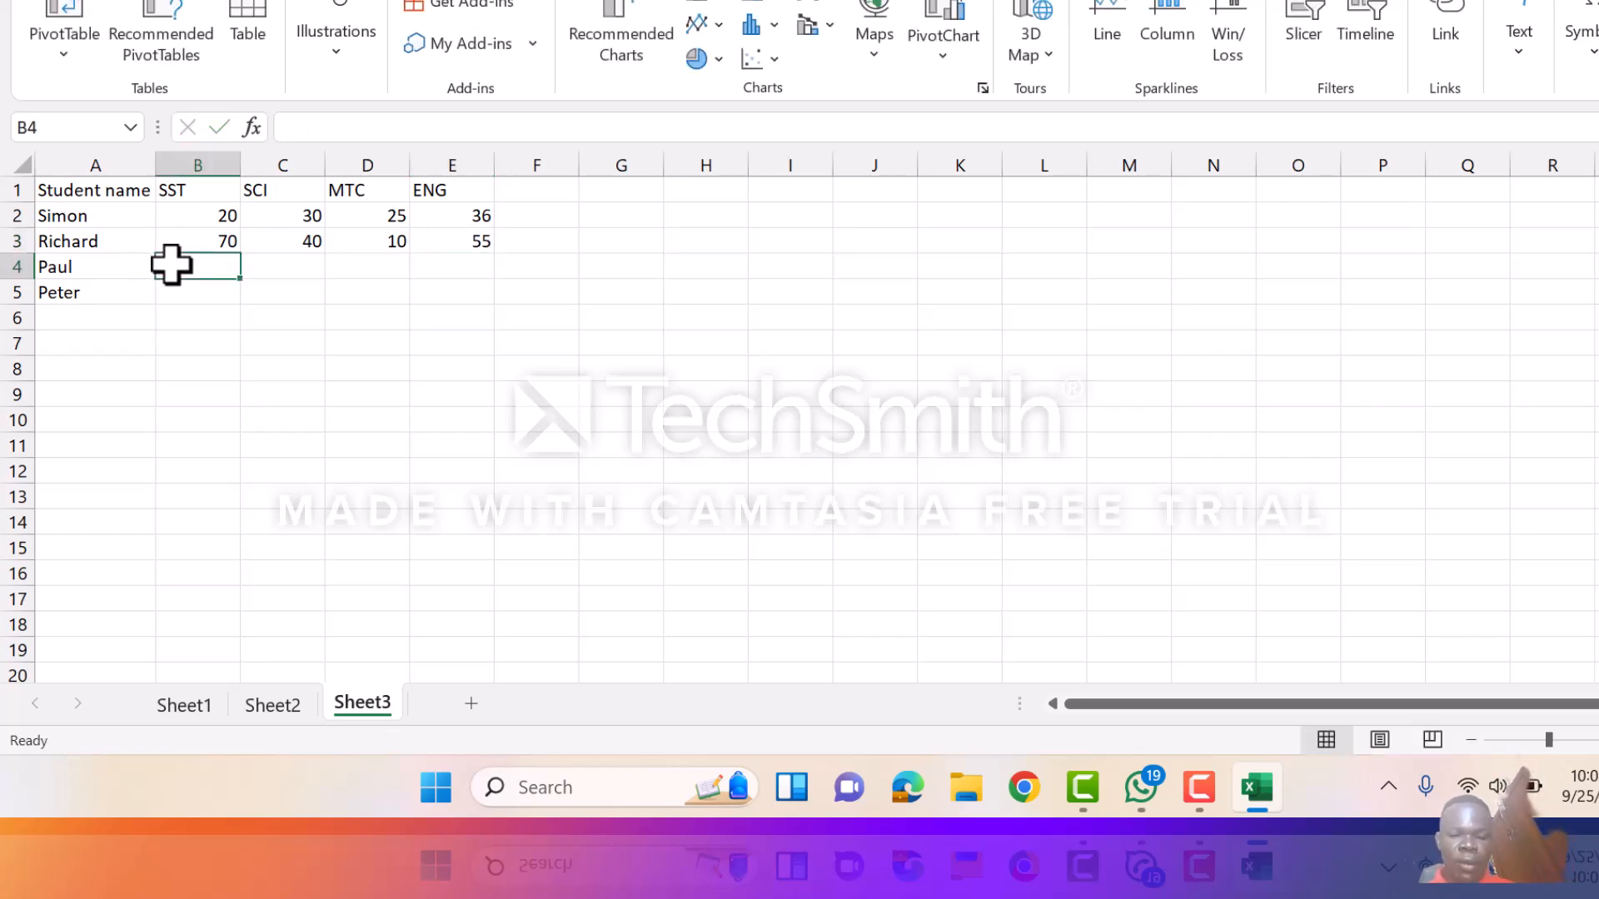
{"action": "type", "text": "21"}
{"action": "key", "text": "Tab"}
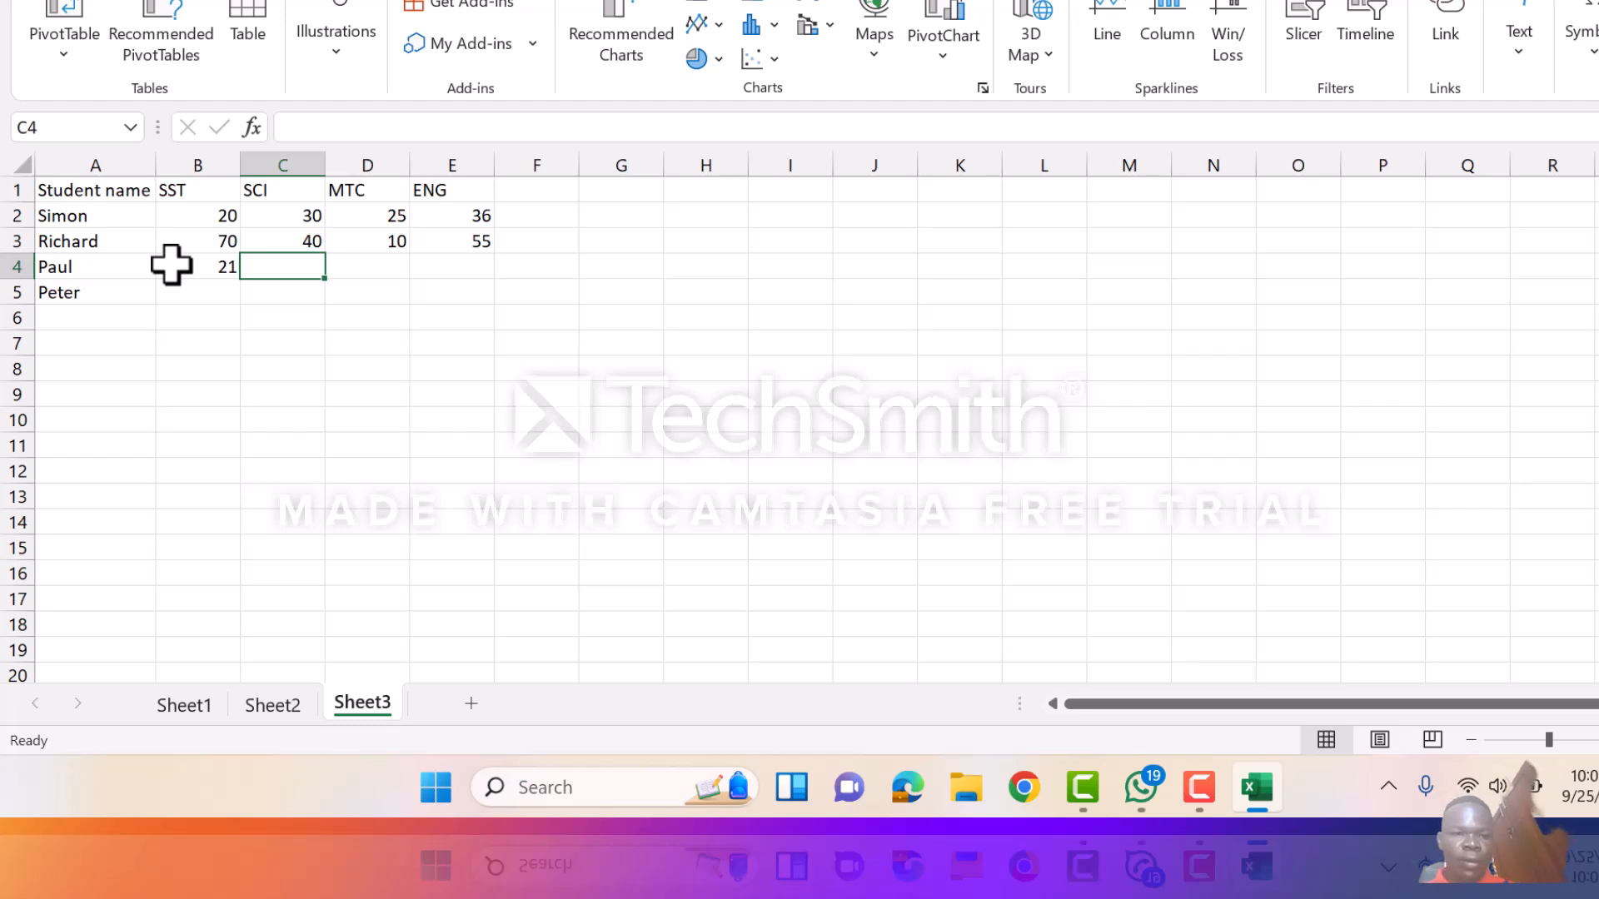
{"action": "type", "text": "20"}
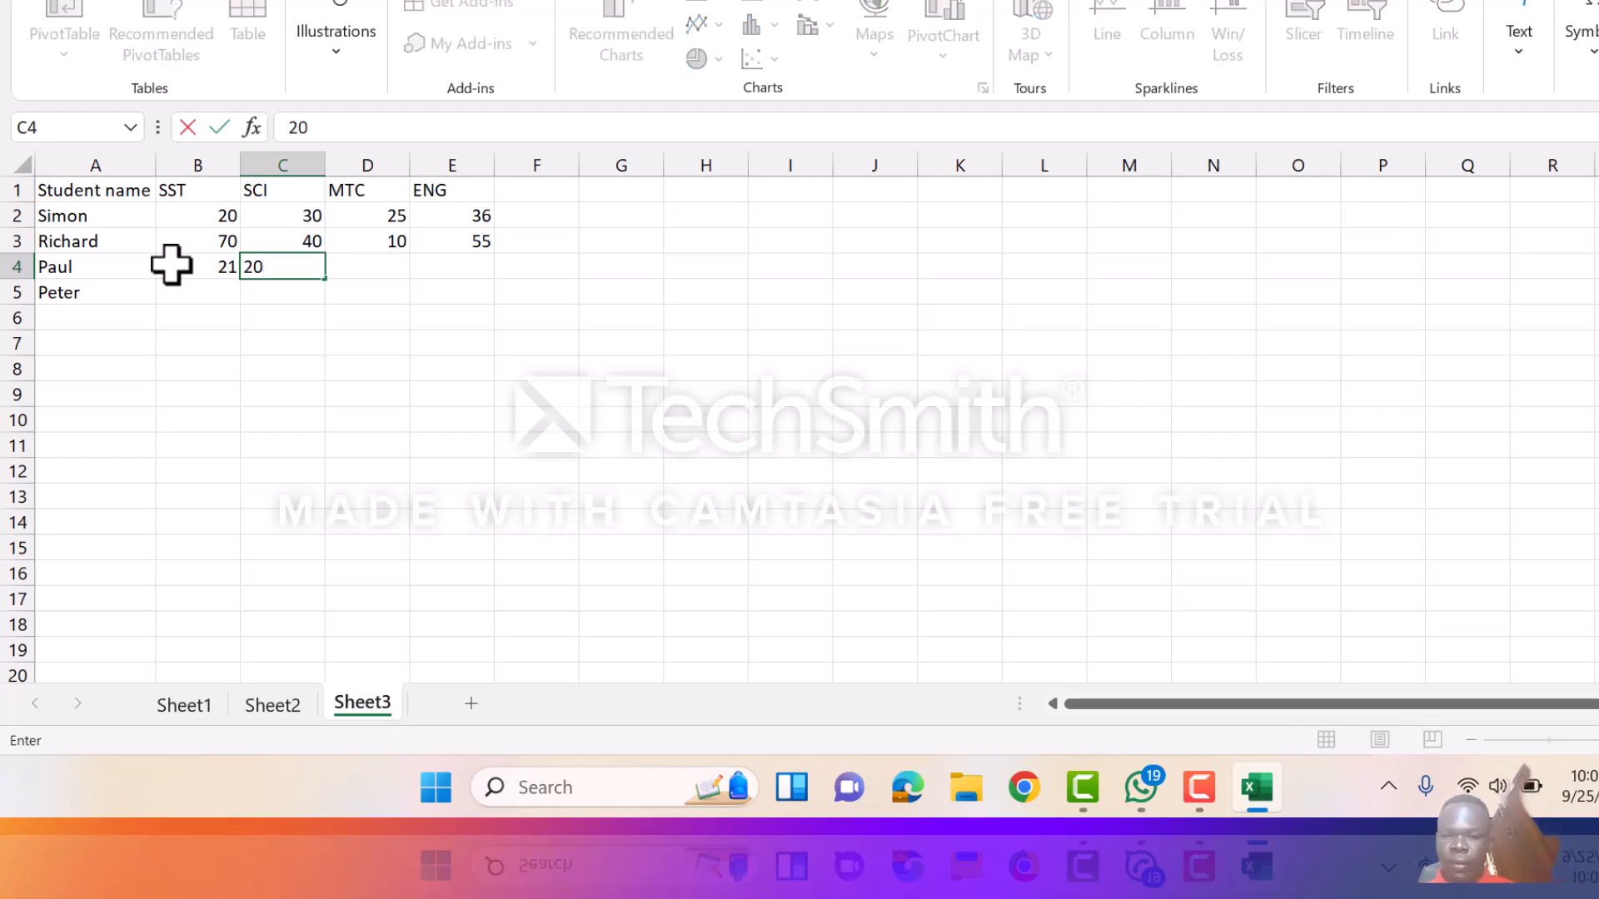
{"action": "key", "text": "Tab"}
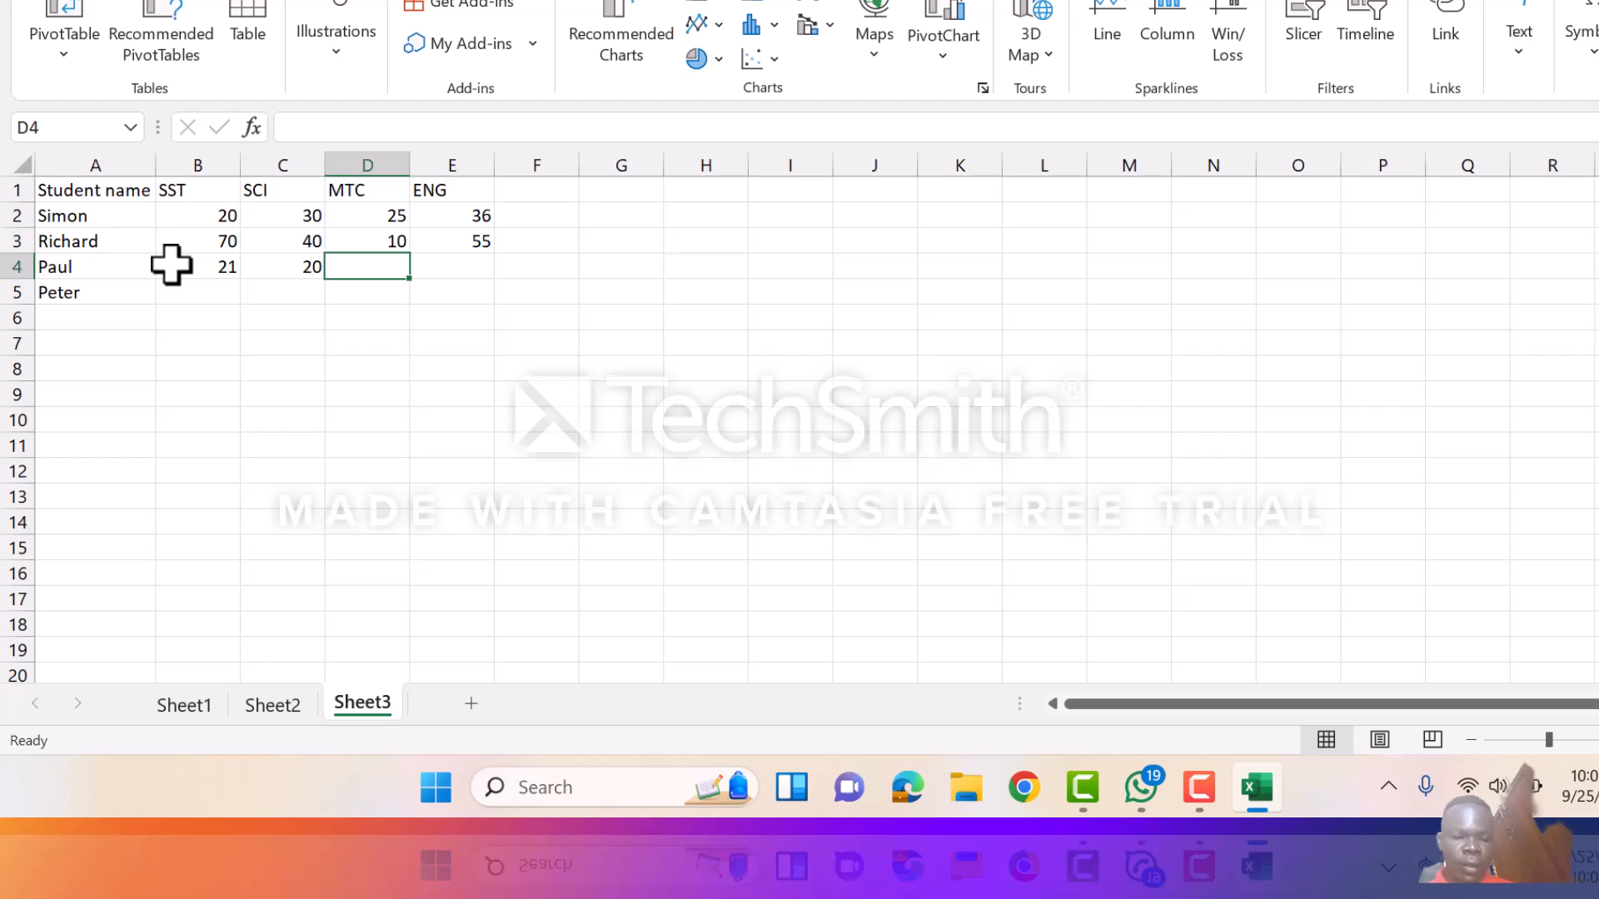
{"action": "type", "text": "31"}
{"action": "key", "text": "Tab"}
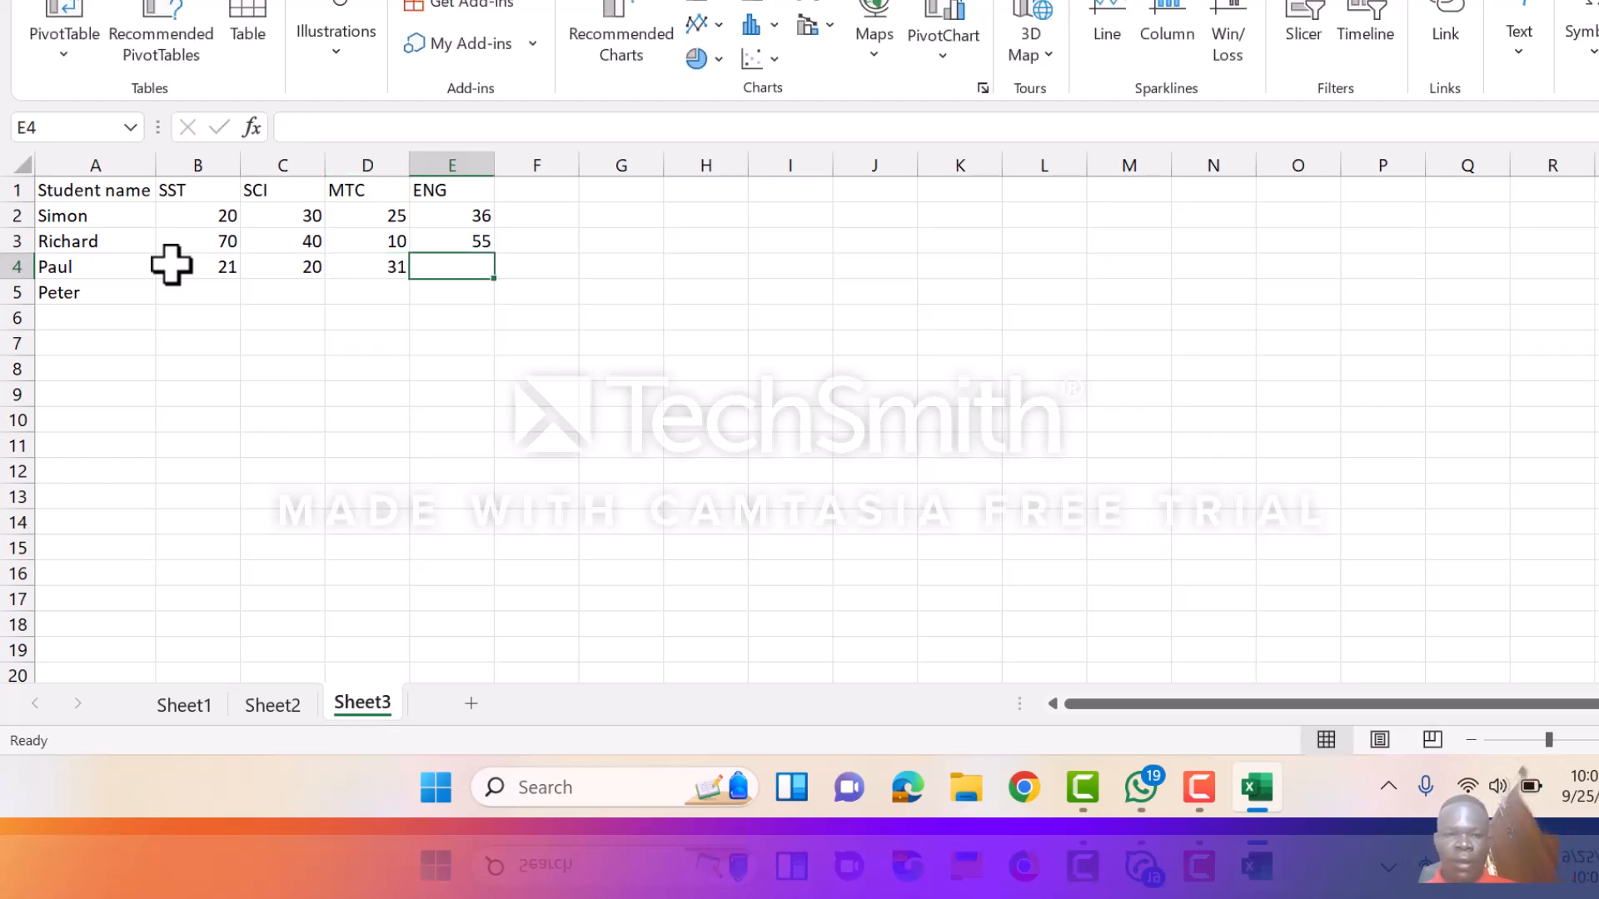
{"action": "type", "text": "80"}
Step: Enter the fourth student's marks in row 5: SST 23, SCI 34, MTC 40 and ENG 21
{"action": "left_click", "coordinate": [181, 290]}
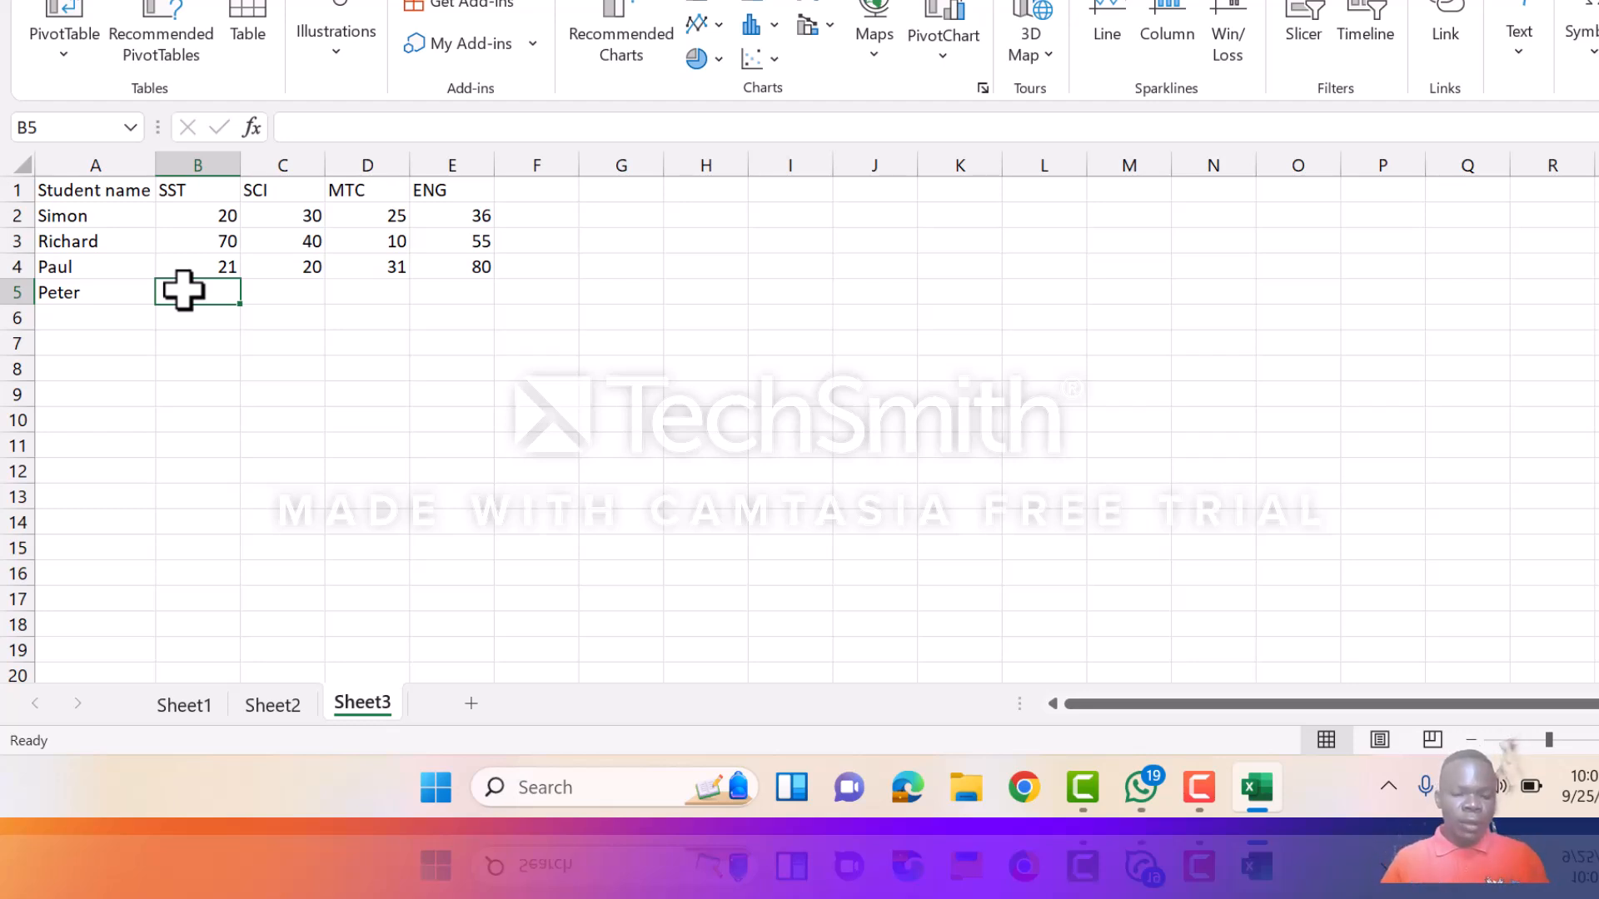
{"action": "type", "text": "23"}
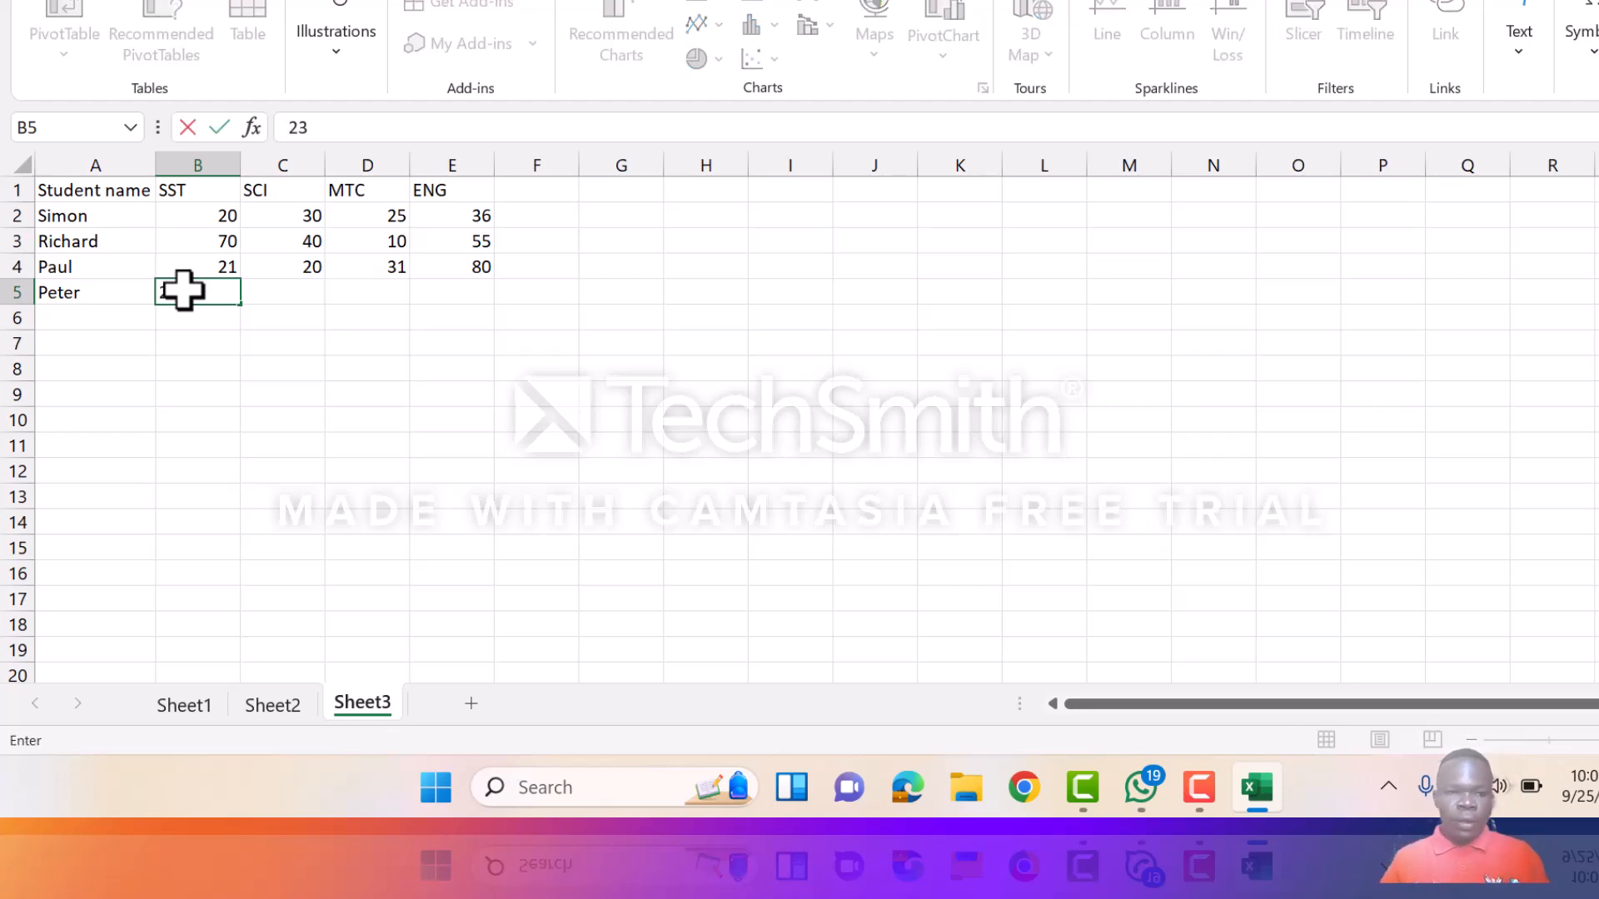
{"action": "key", "text": "Tab"}
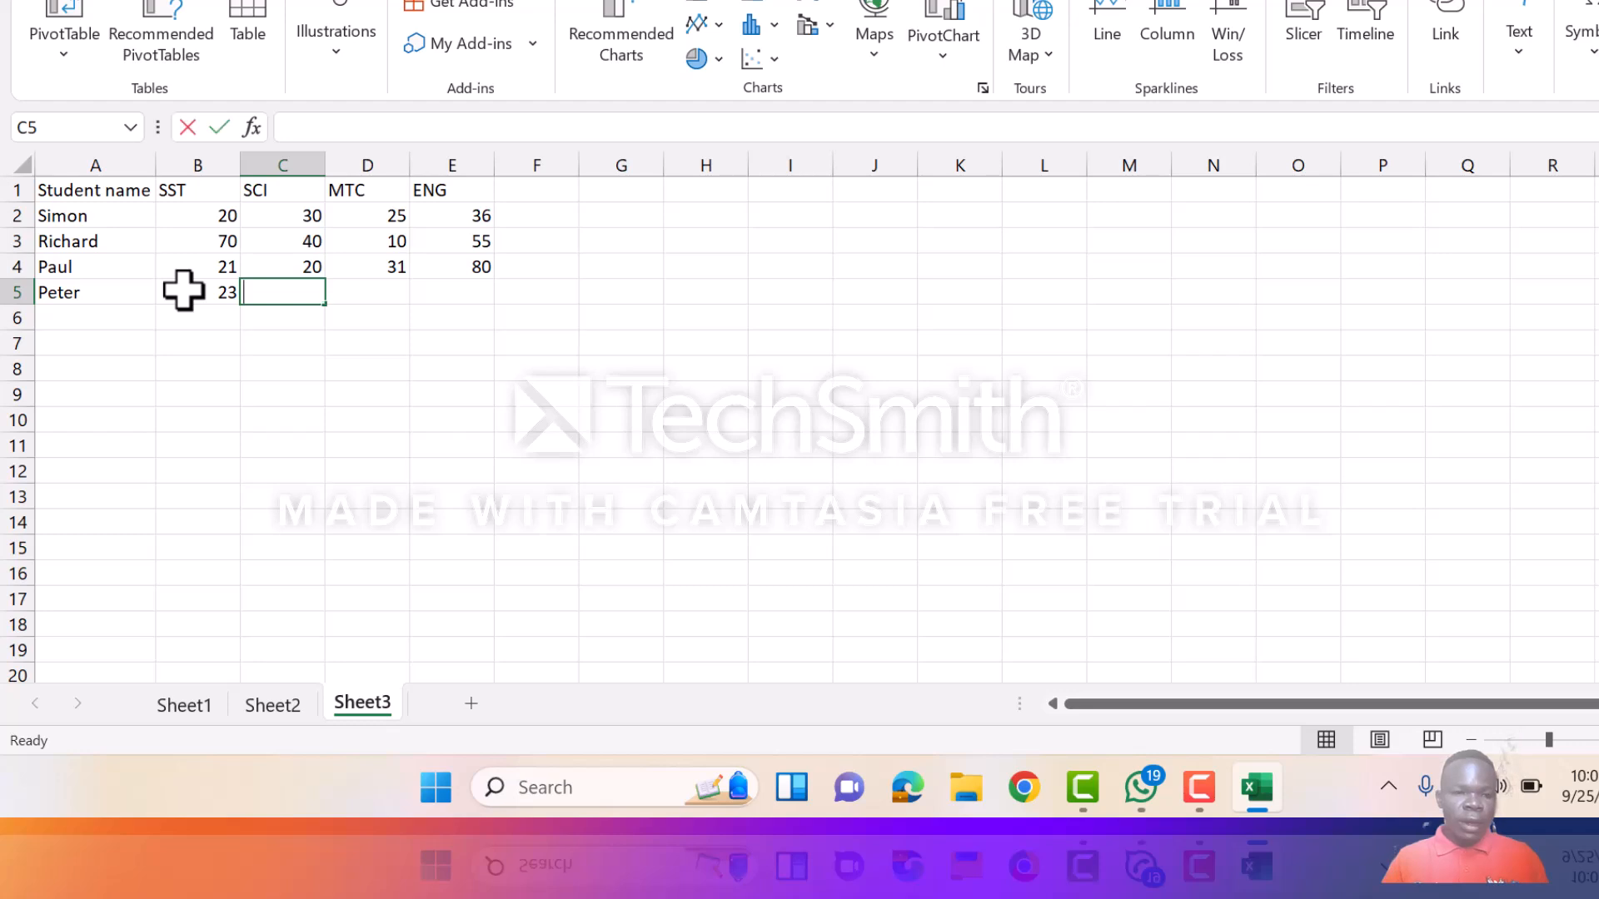
{"action": "type", "text": "34"}
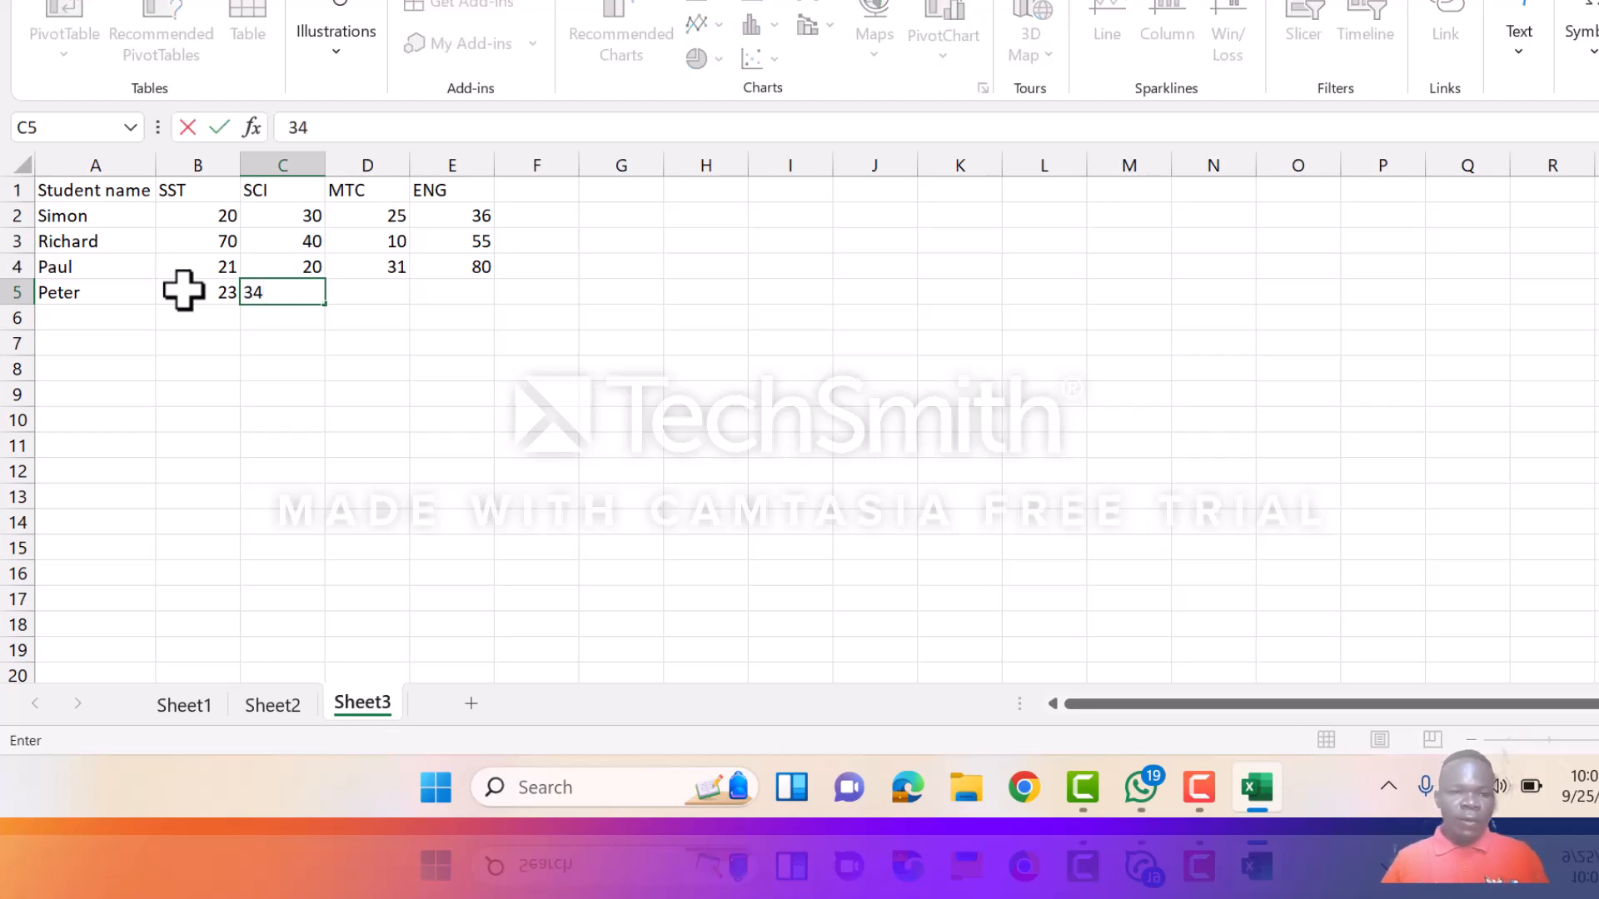
{"action": "key", "text": "Tab"}
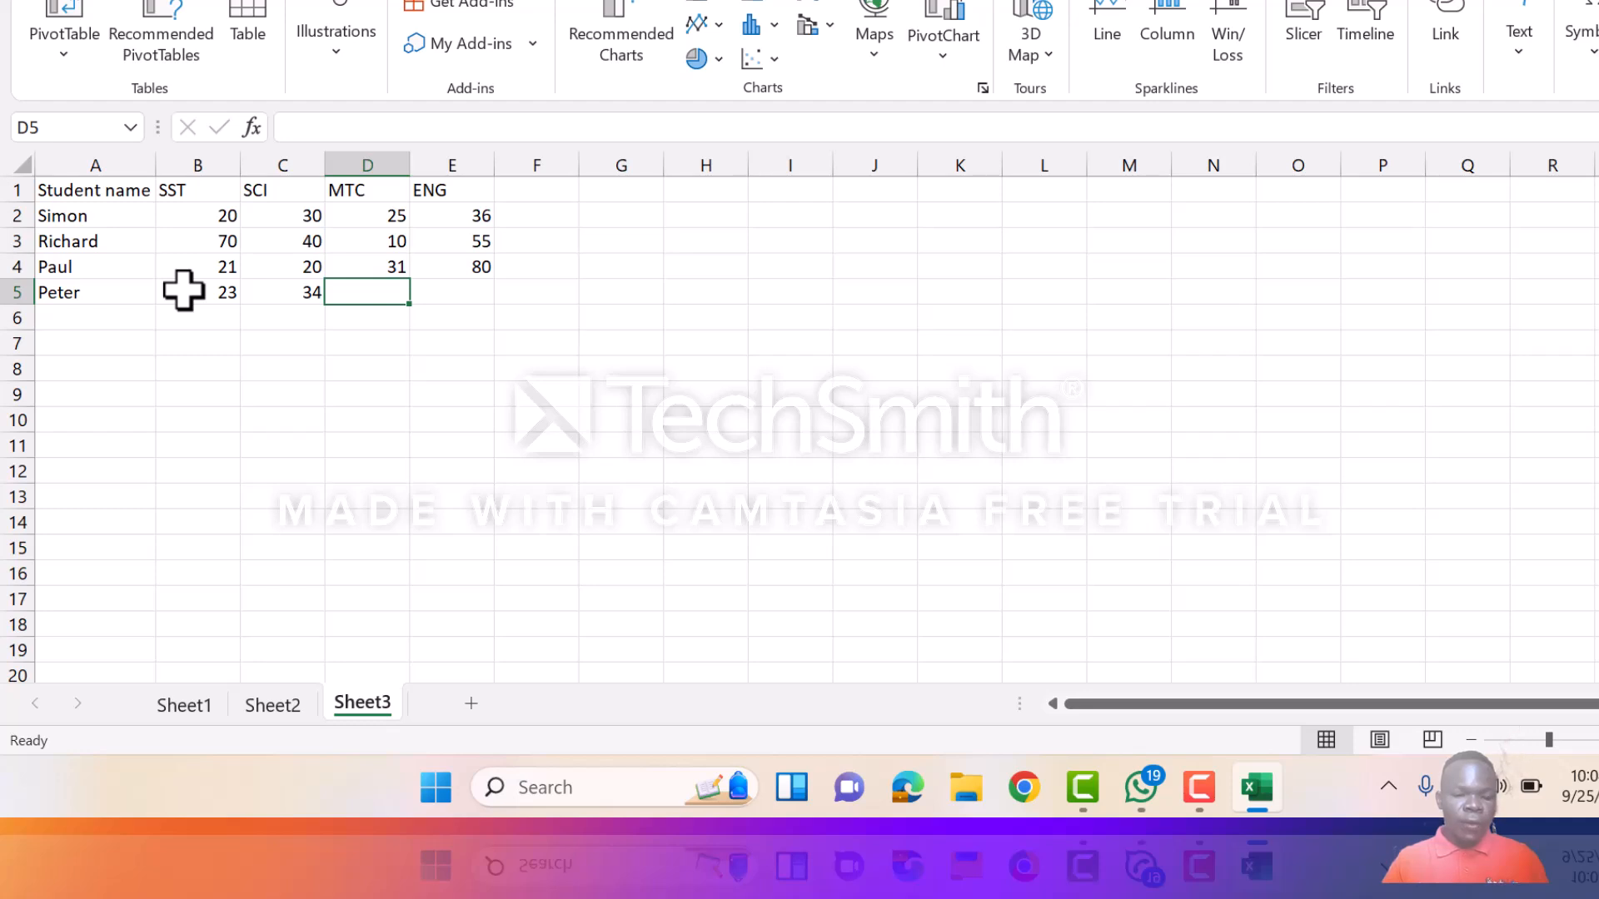
{"action": "type", "text": "40"}
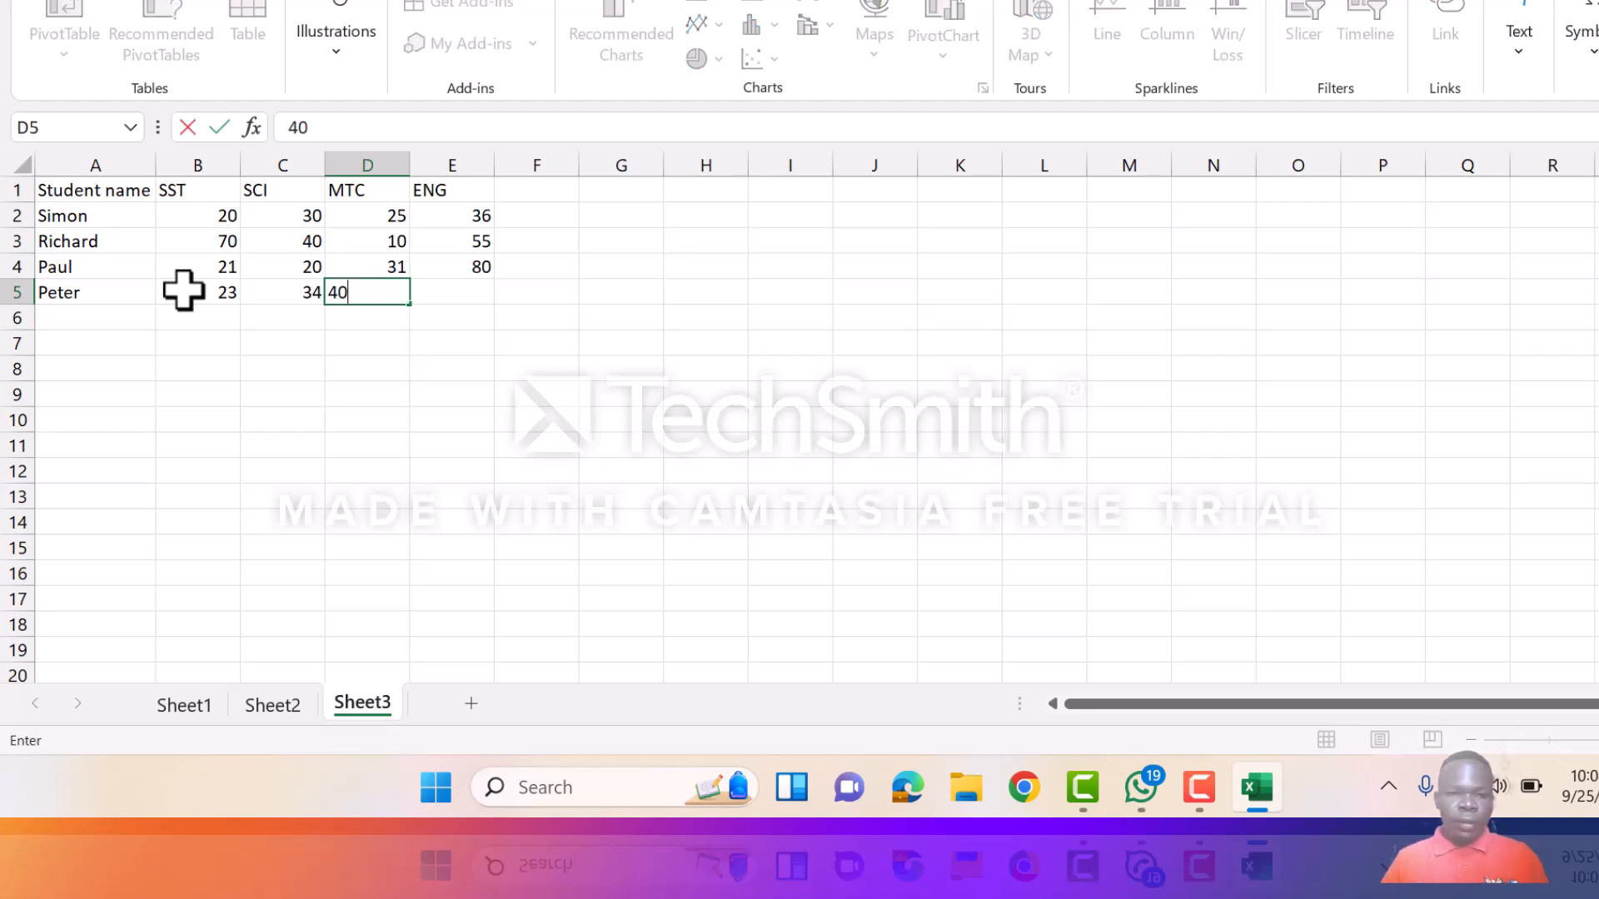
{"action": "key", "text": "Tab"}
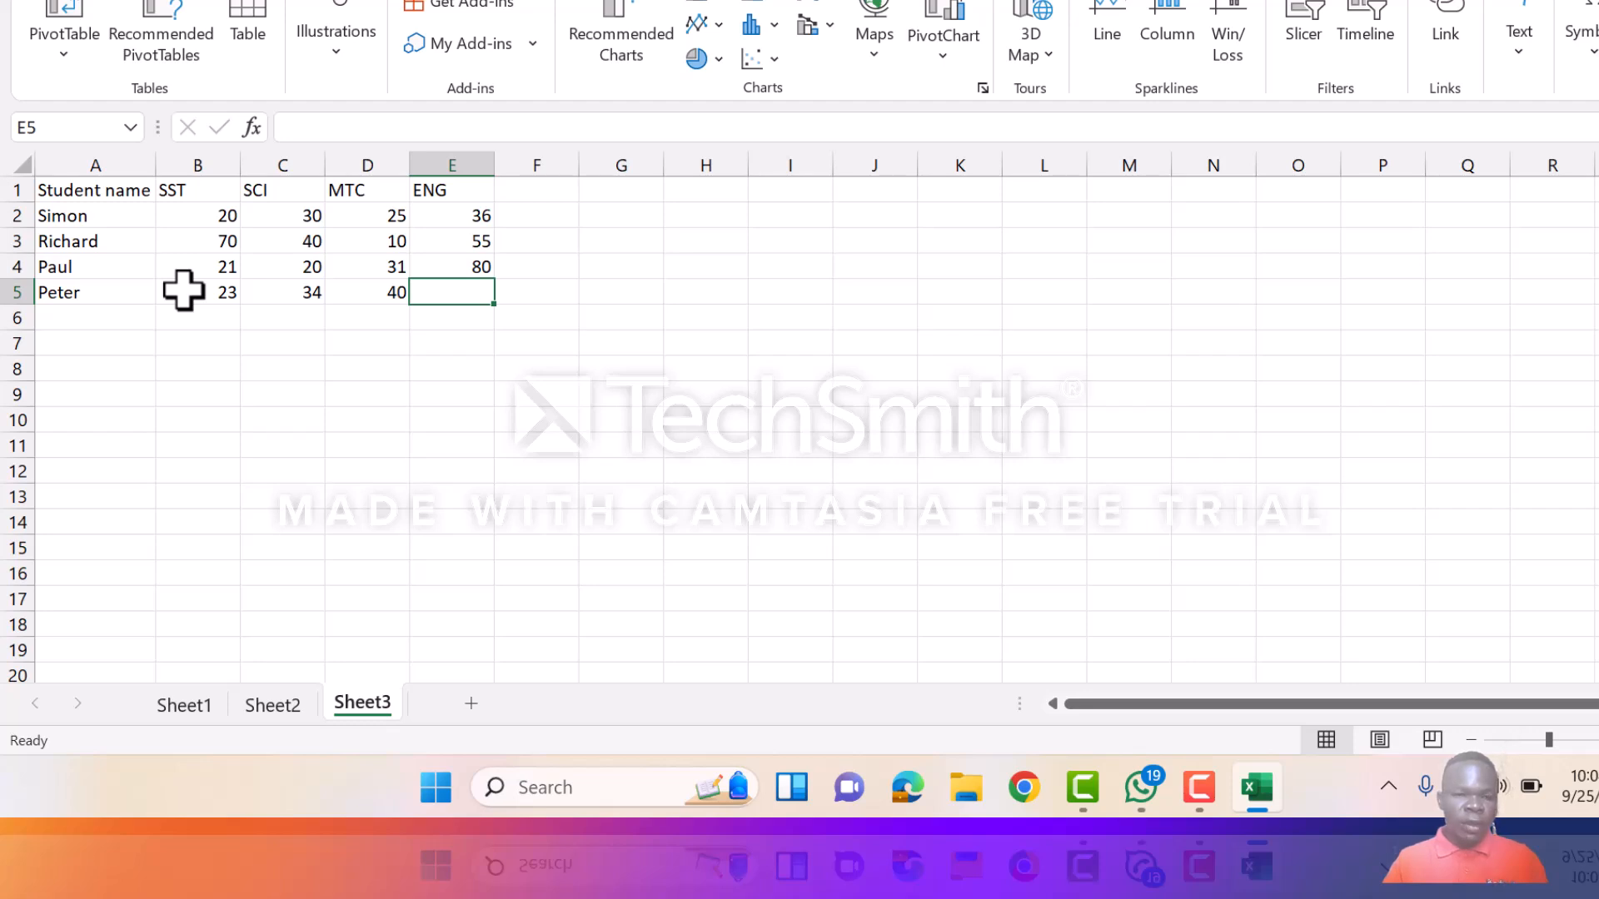
{"action": "type", "text": "2"}
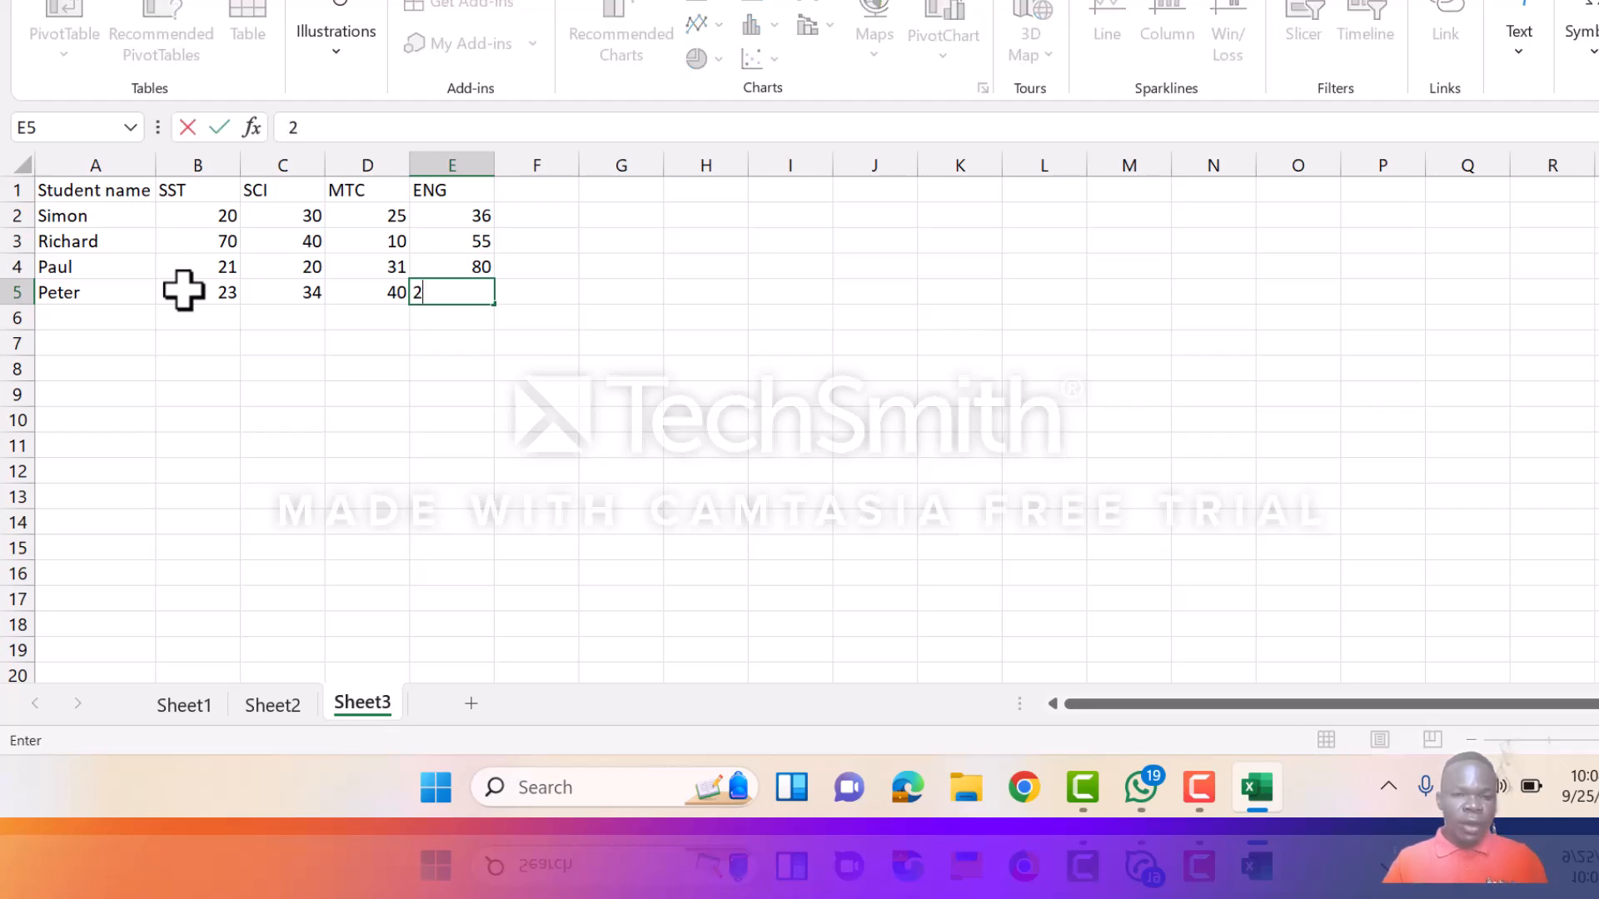
{"action": "type", "text": "1"}
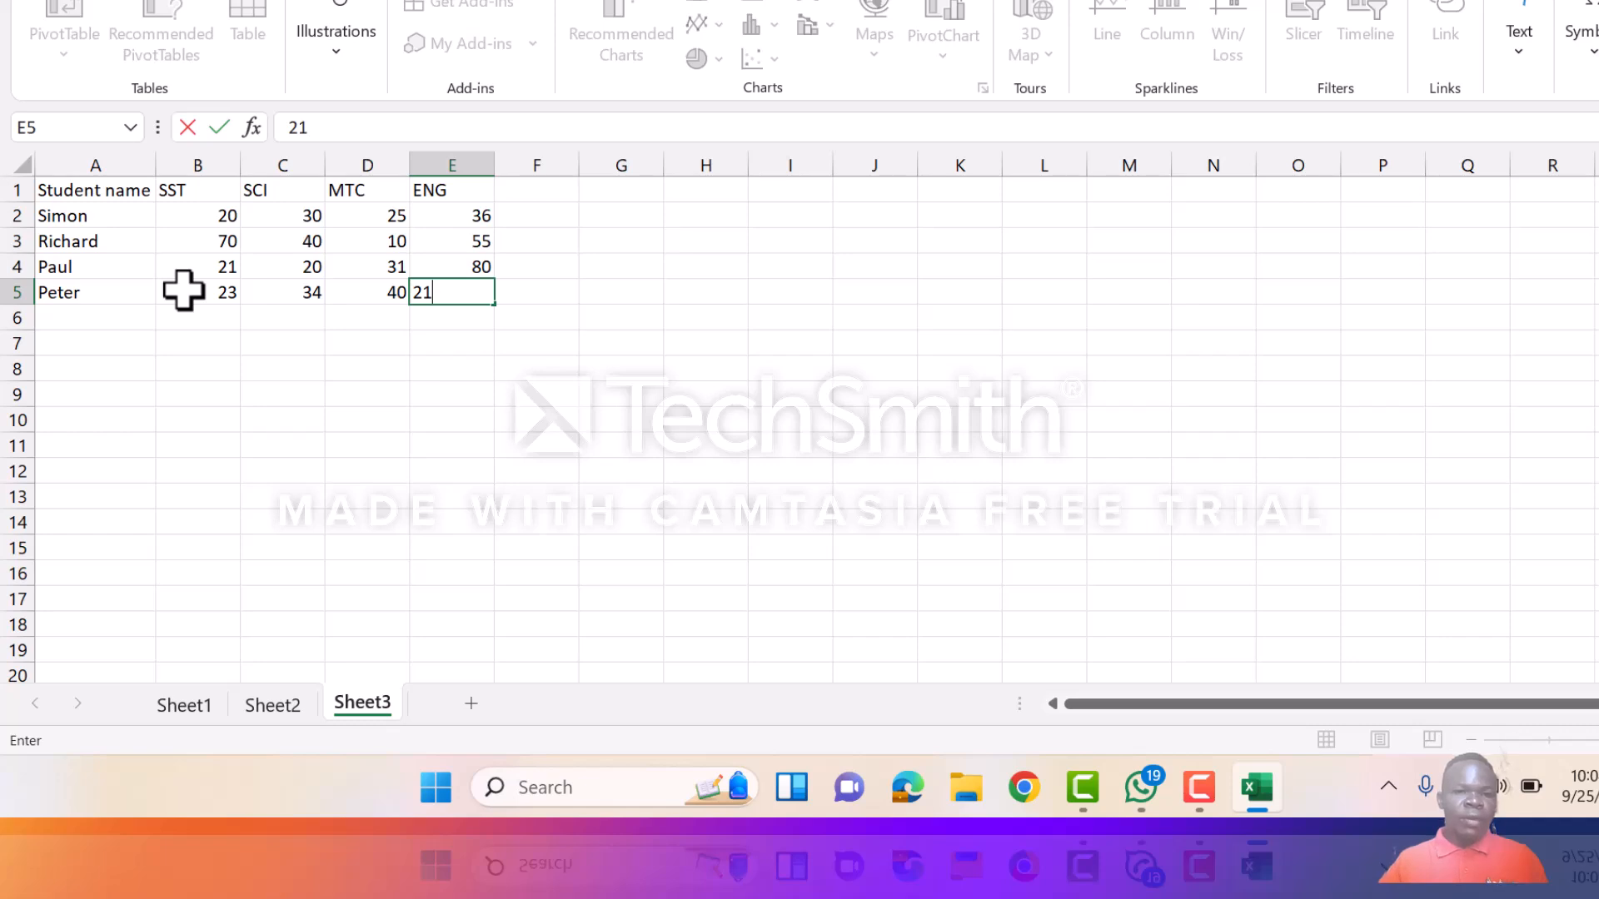
{"action": "left_click", "coordinate": [668, 369]}
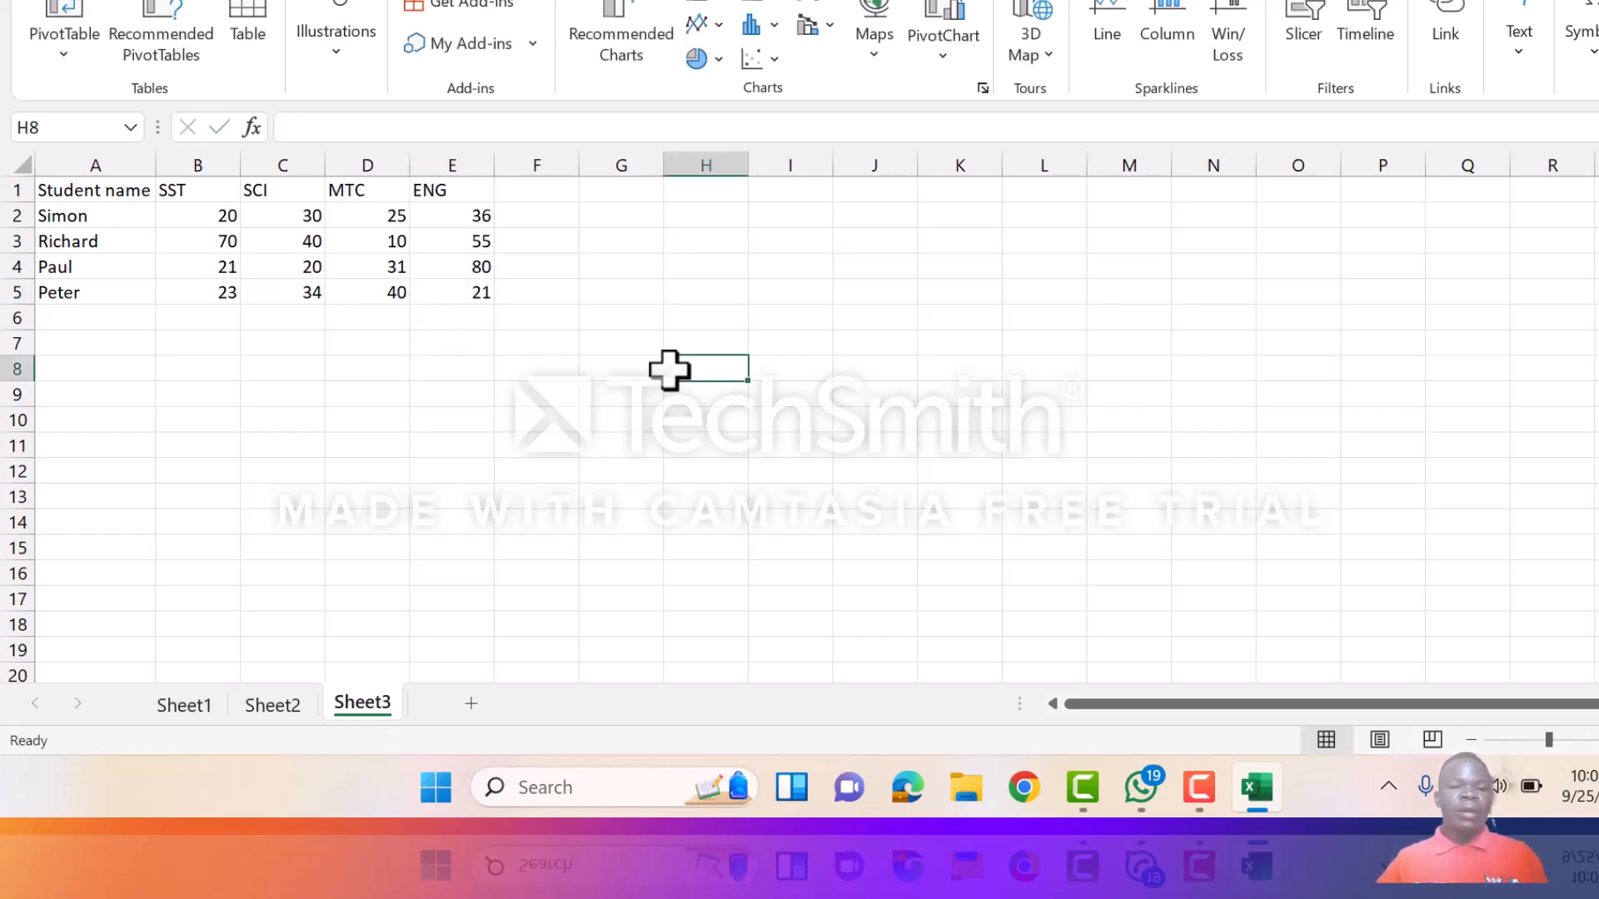
Step: Add the header Total in cell F1, beside the ENG column
{"action": "left_click", "coordinate": [549, 196]}
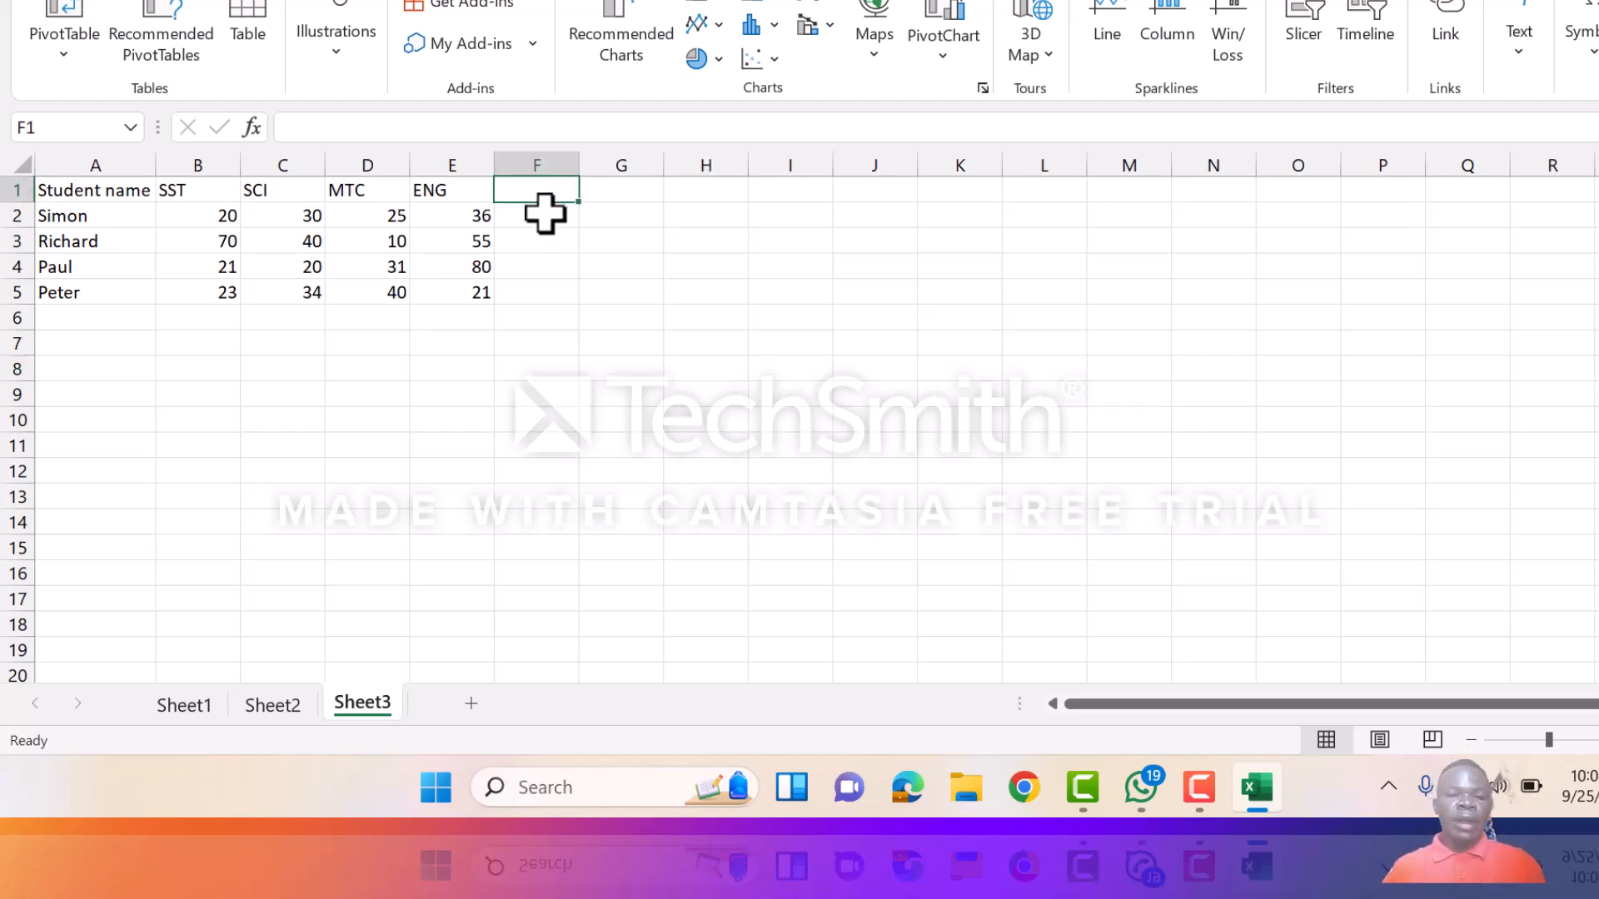
{"action": "type", "text": "T"}
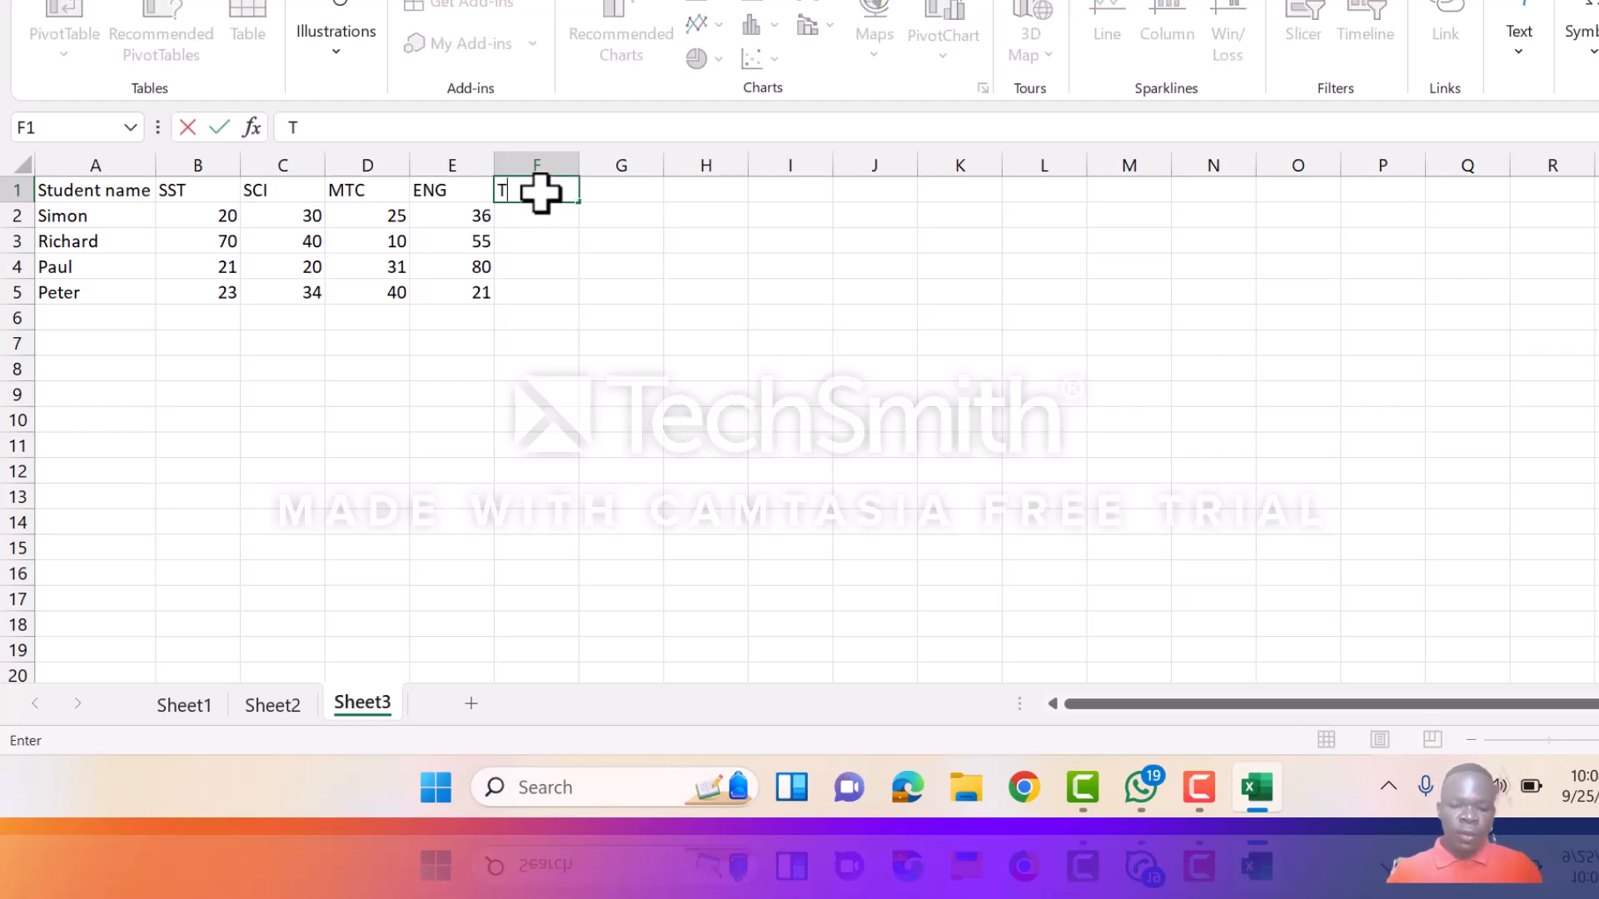
{"action": "type", "text": "ota"}
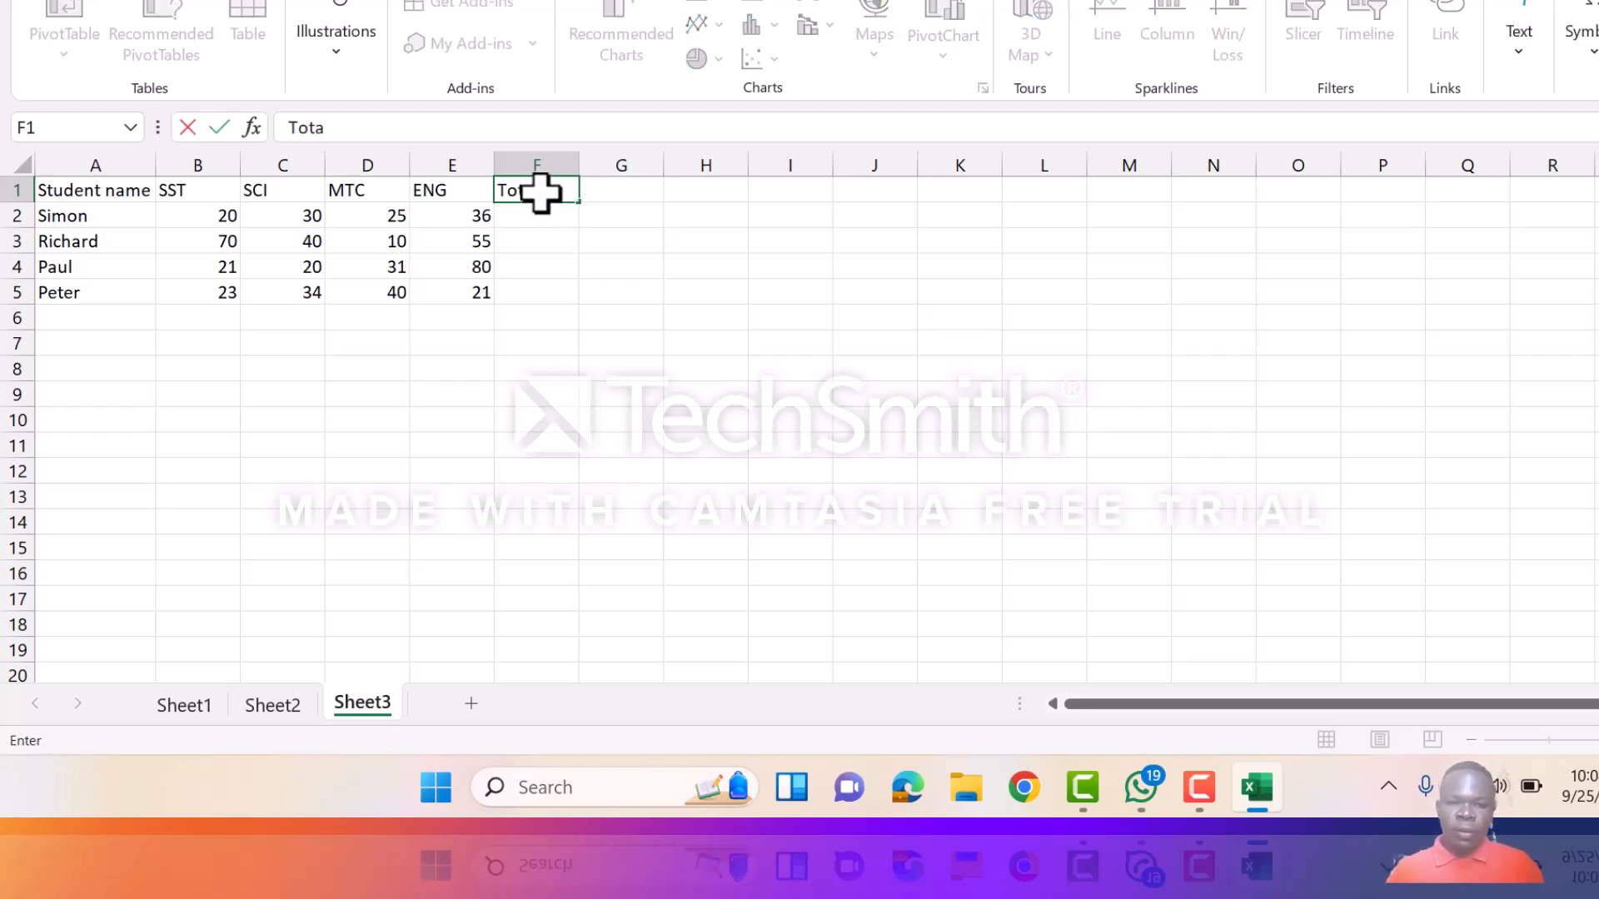
{"action": "left_click", "coordinate": [752, 258]}
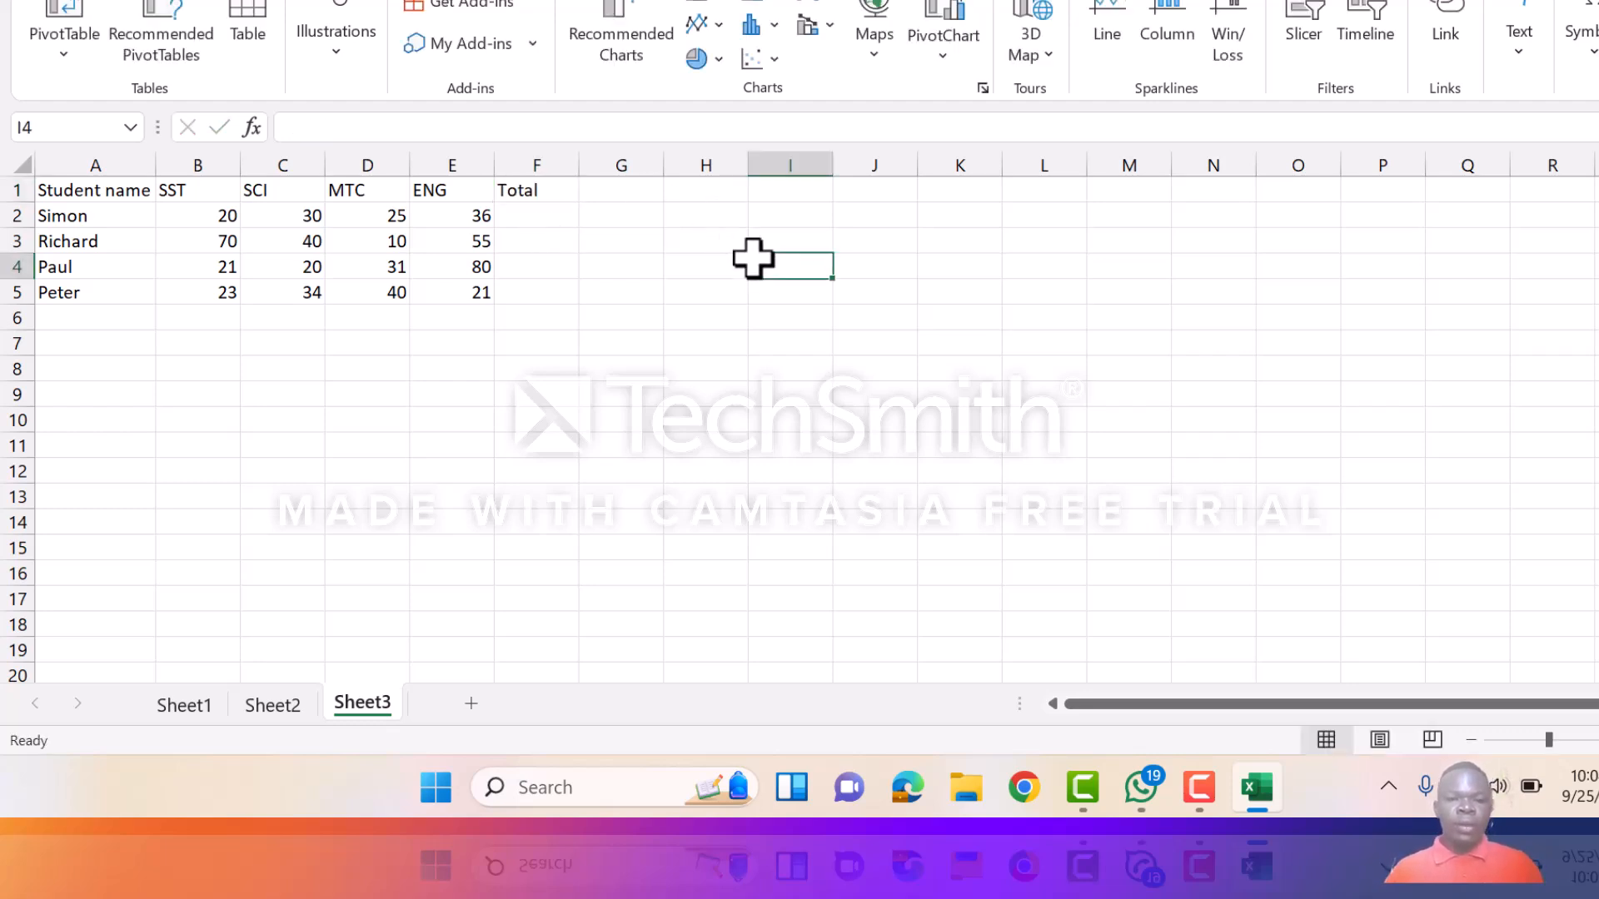
Step: Calculate the first student's total in cell F2 with the SUM function over the marks in B2:E2
{"action": "left_click", "coordinate": [545, 219]}
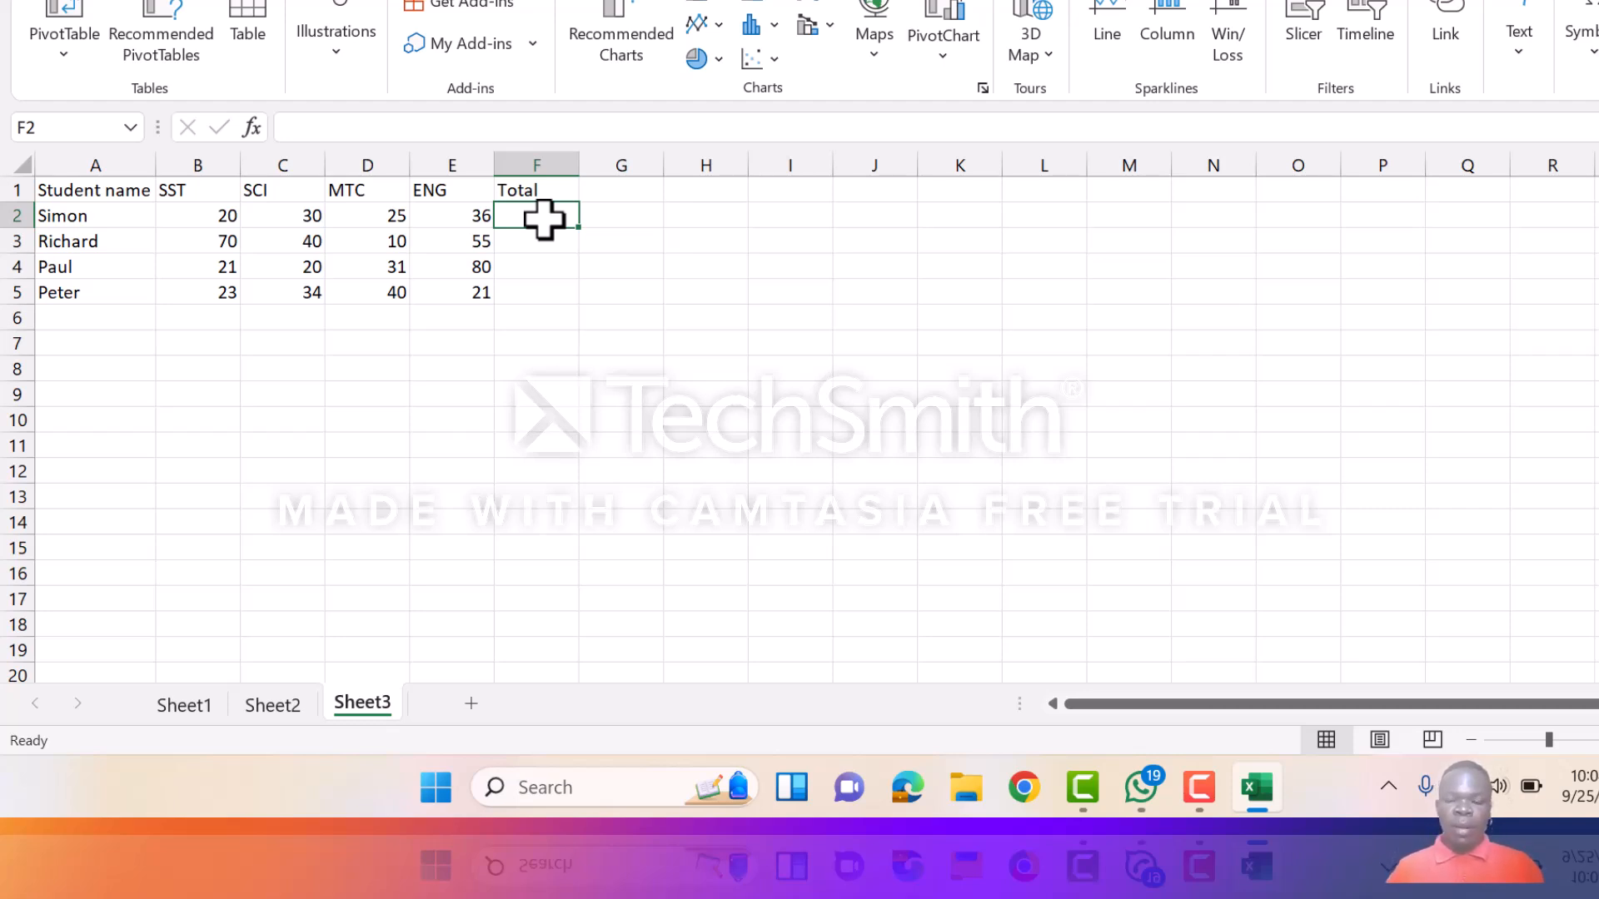
{"action": "type", "text": "="}
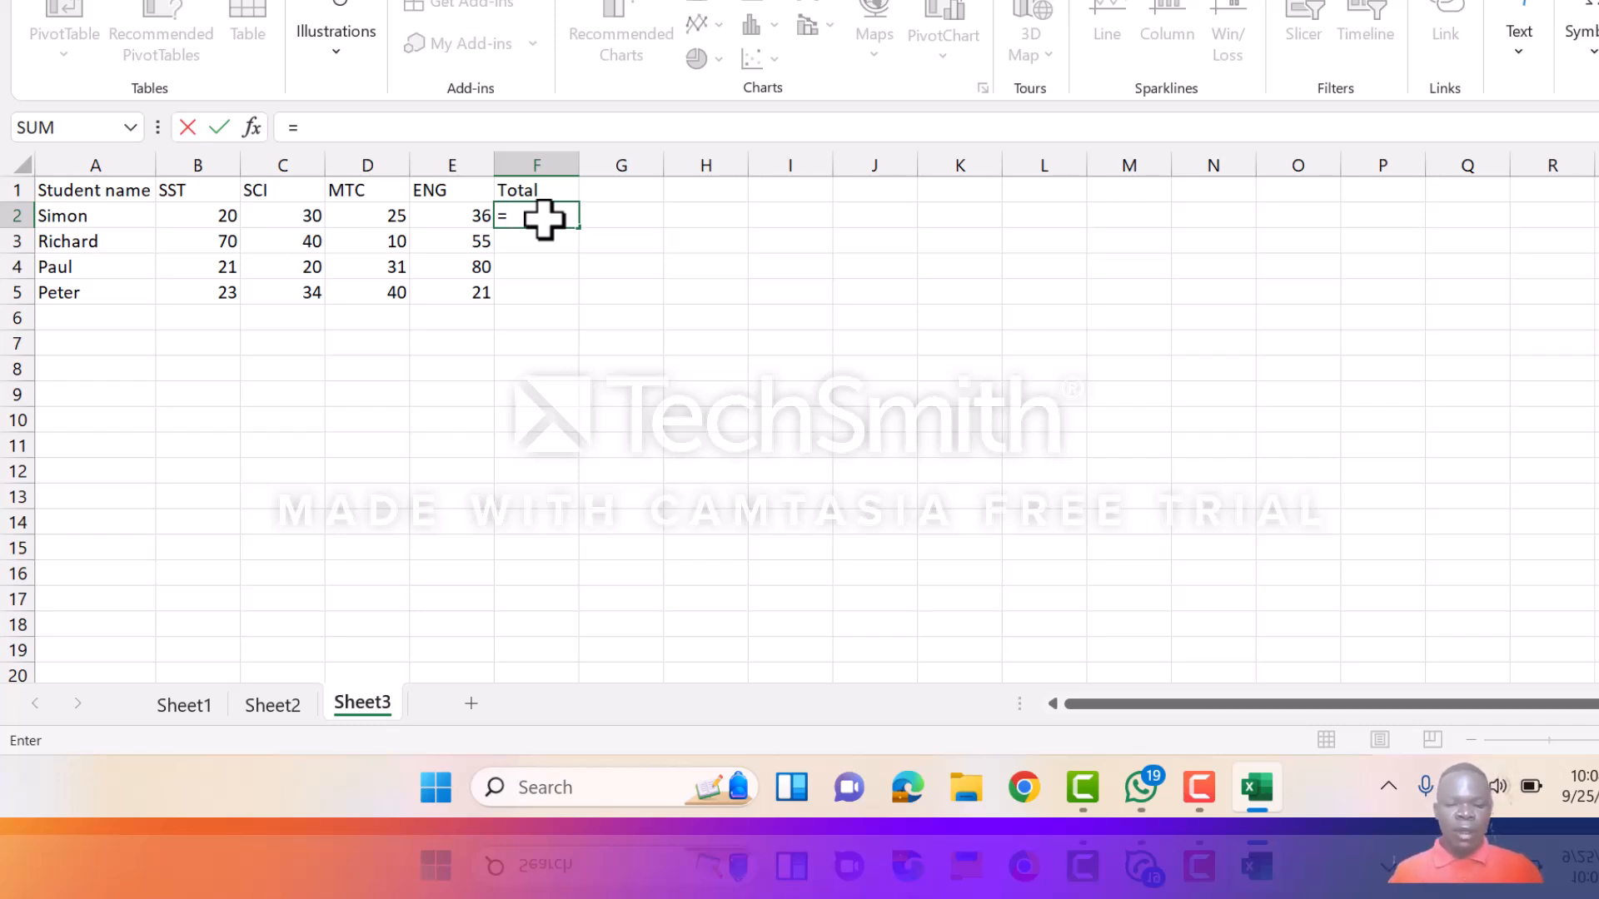
{"action": "type", "text": "sum"}
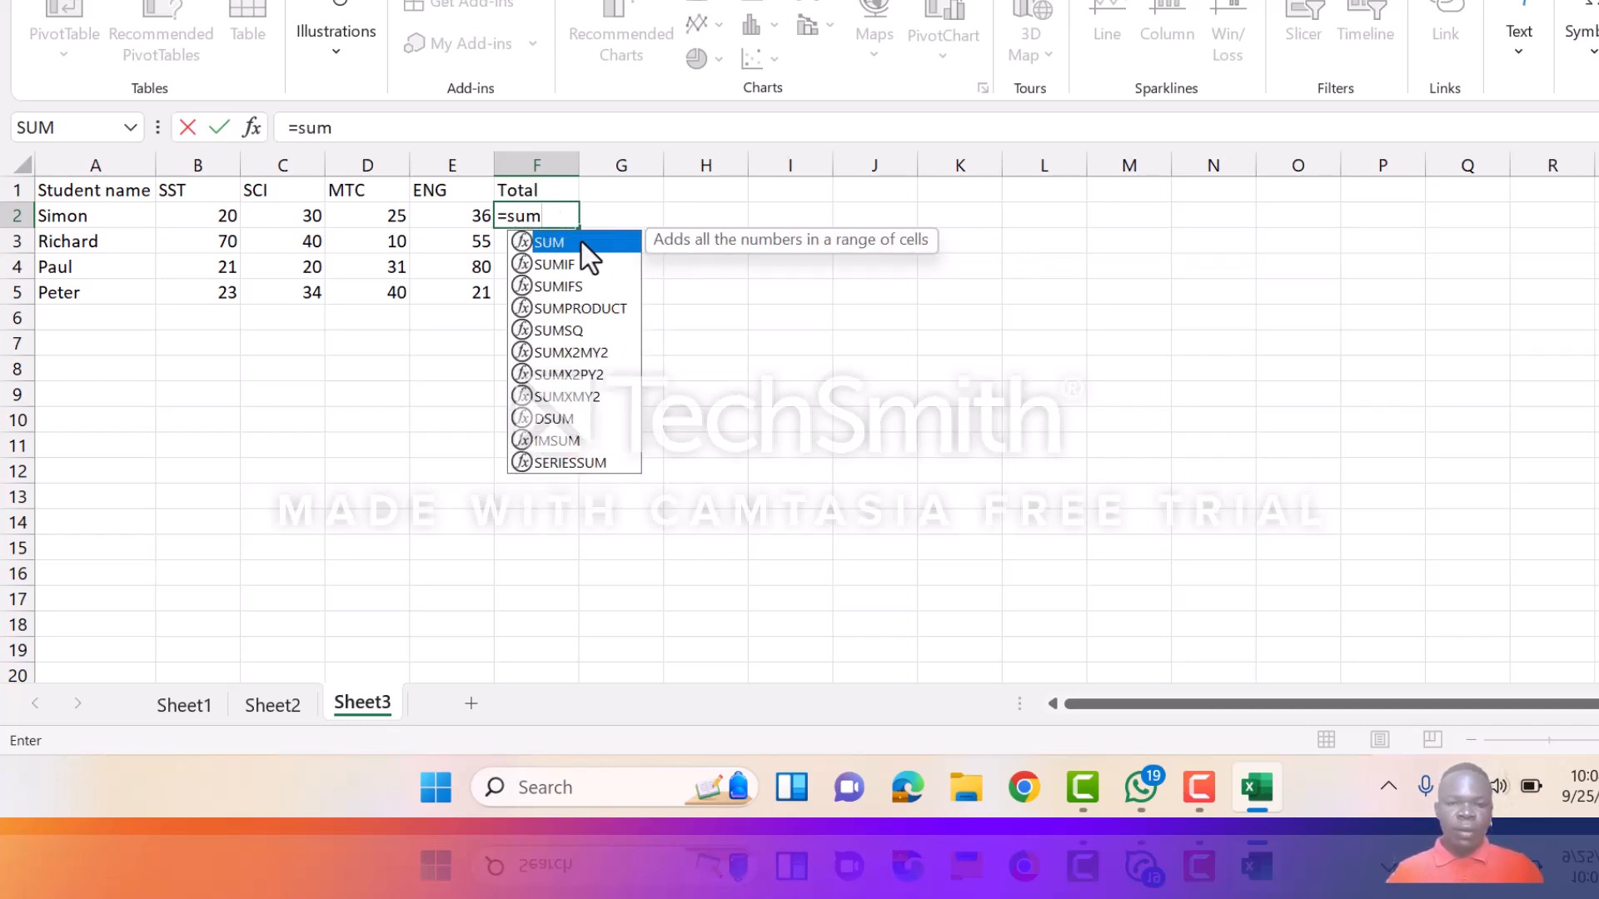
{"action": "double_click", "coordinate": [582, 241]}
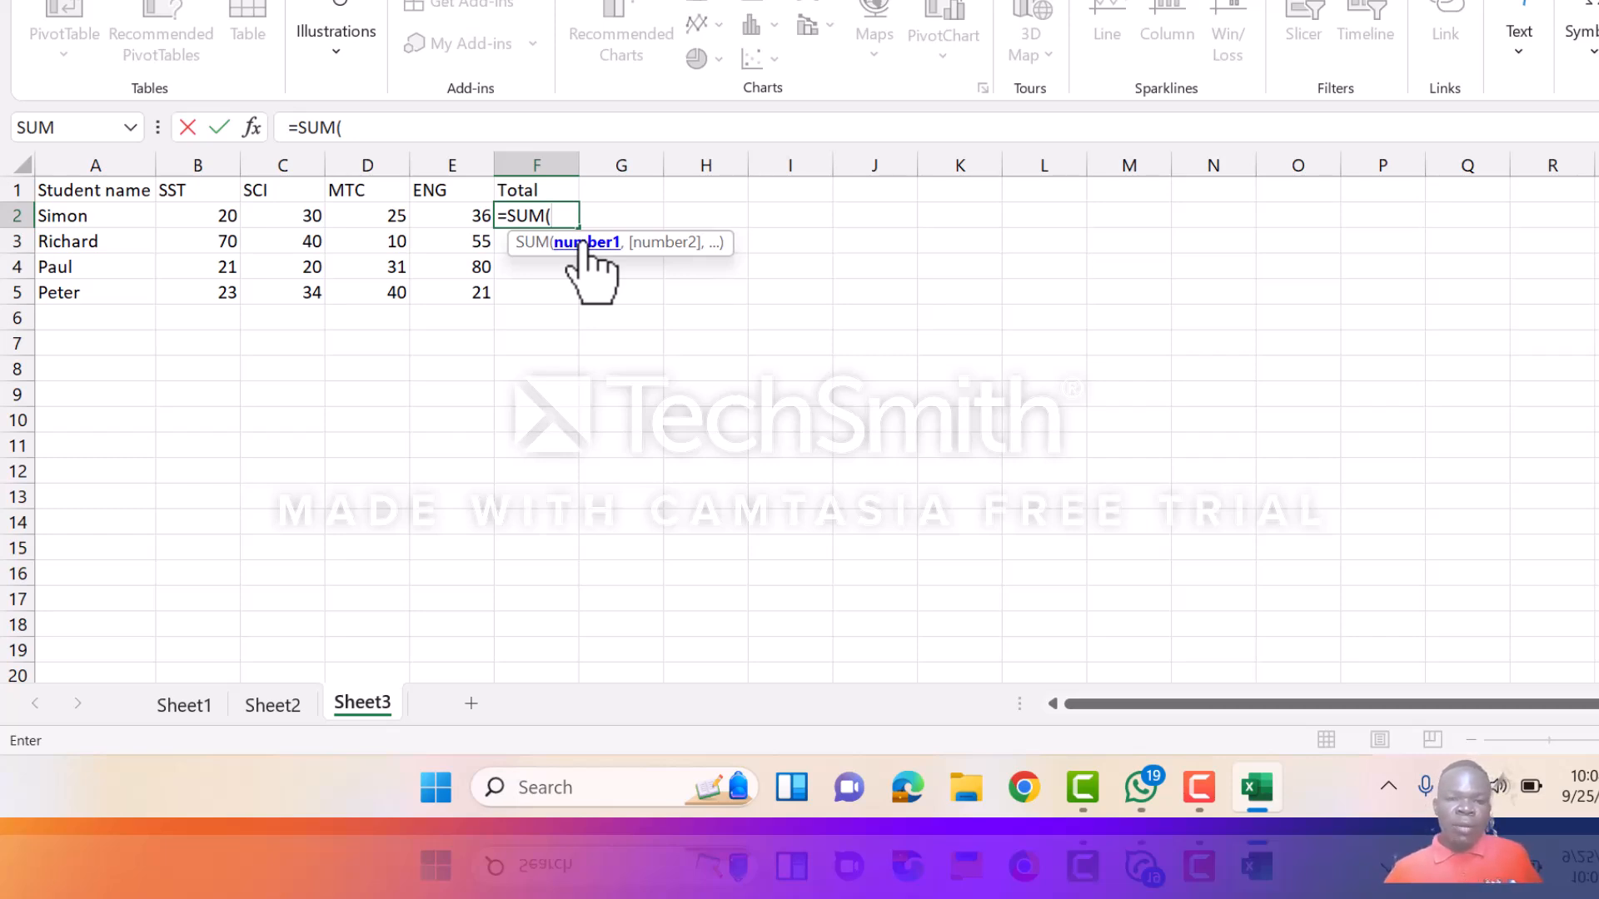
{"action": "left_click", "coordinate": [185, 218]}
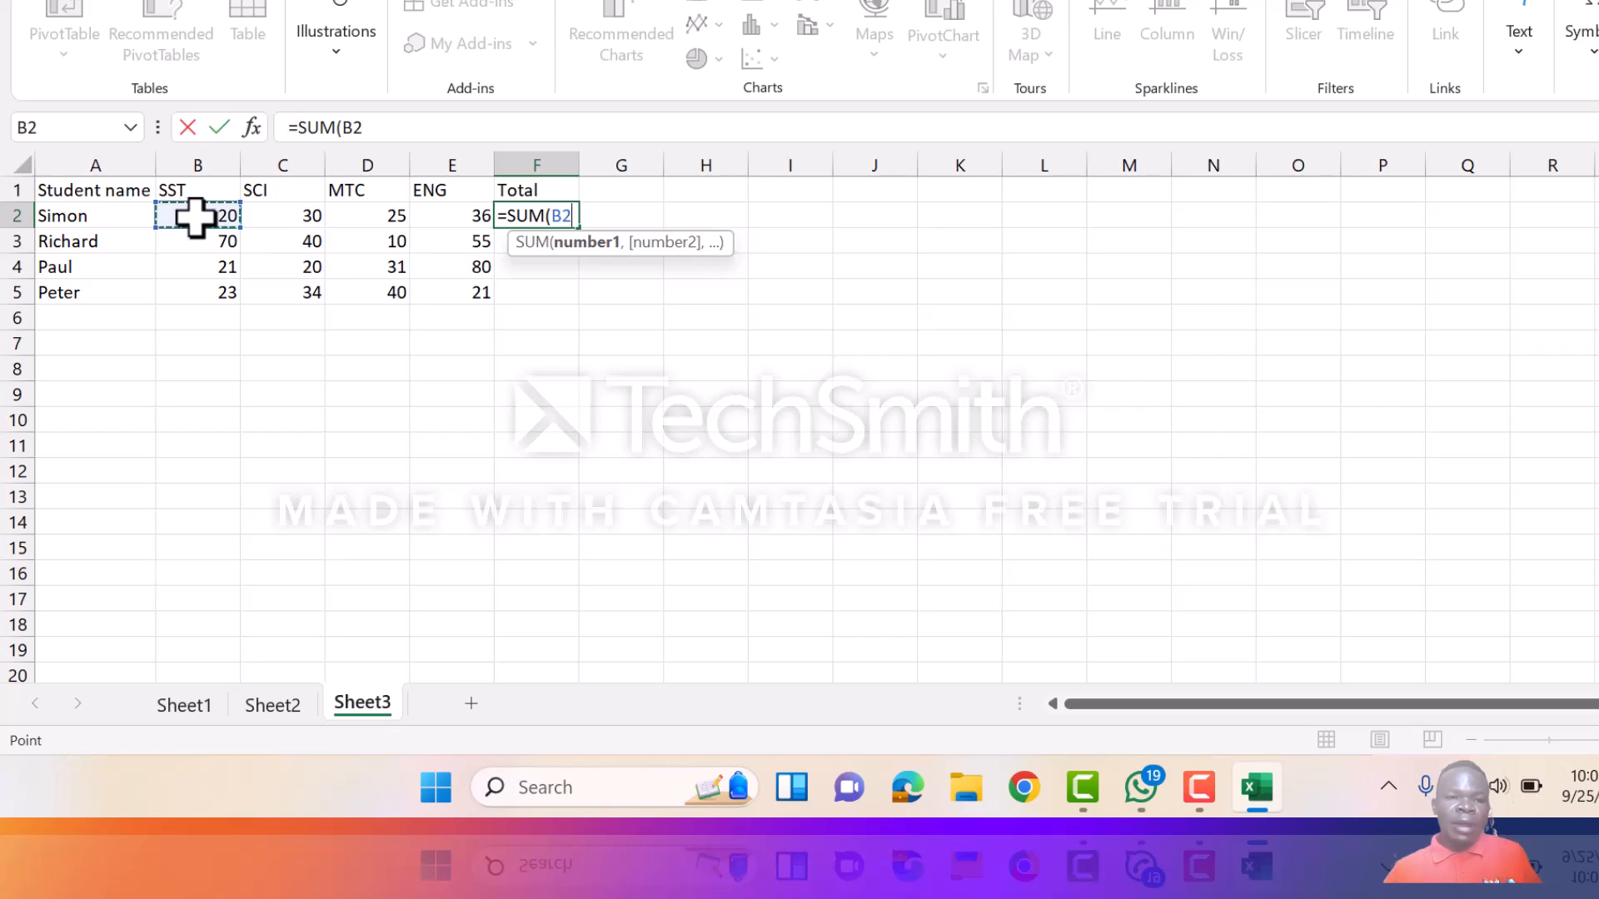
{"action": "left_click_drag", "start_coordinate": [212, 218], "coordinate": [479, 215]}
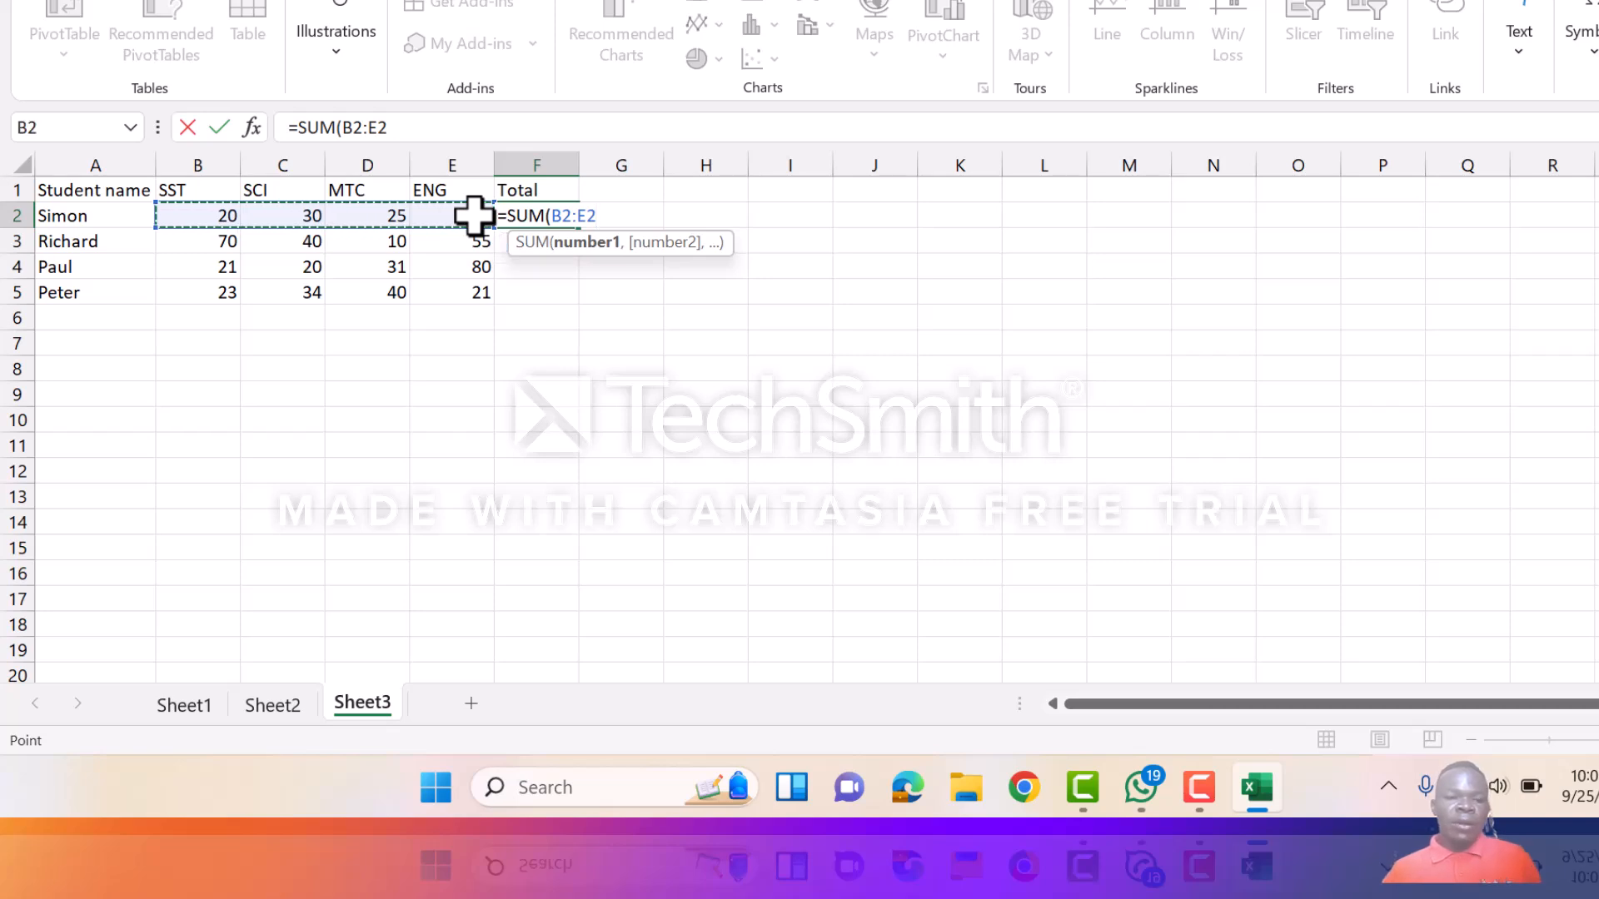
{"action": "key", "text": "Return"}
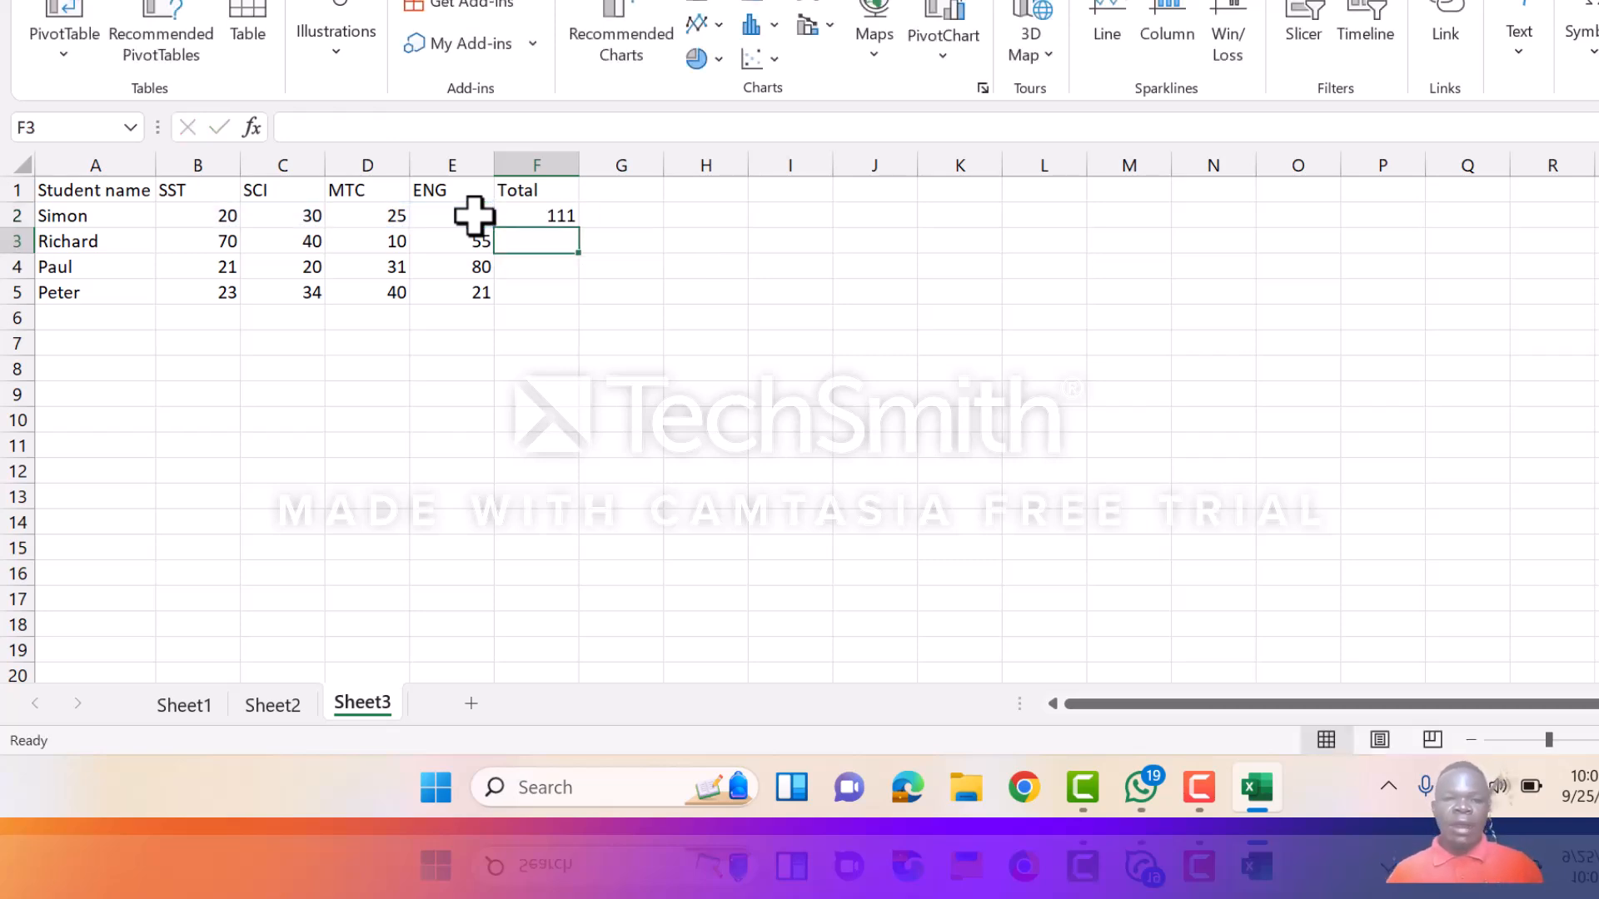
Step: Fill the total formula from F2 down to F5 for the remaining students
{"action": "left_click", "coordinate": [537, 217]}
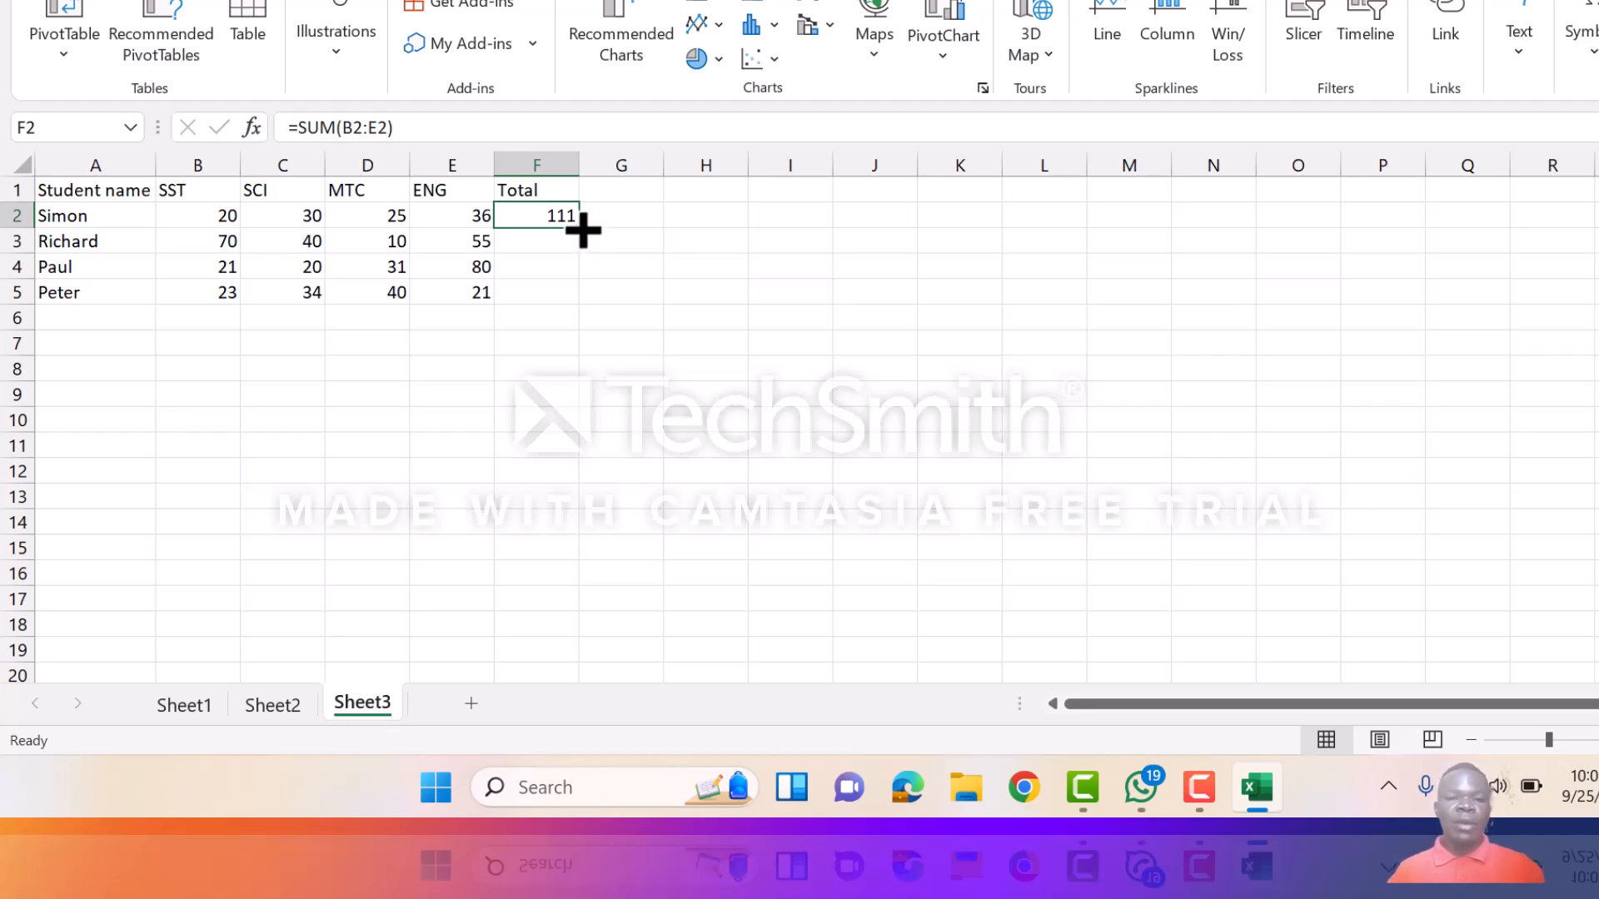
{"action": "left_click_drag", "start_coordinate": [583, 231], "coordinate": [578, 307]}
{"action": "left_click", "coordinate": [704, 358]}
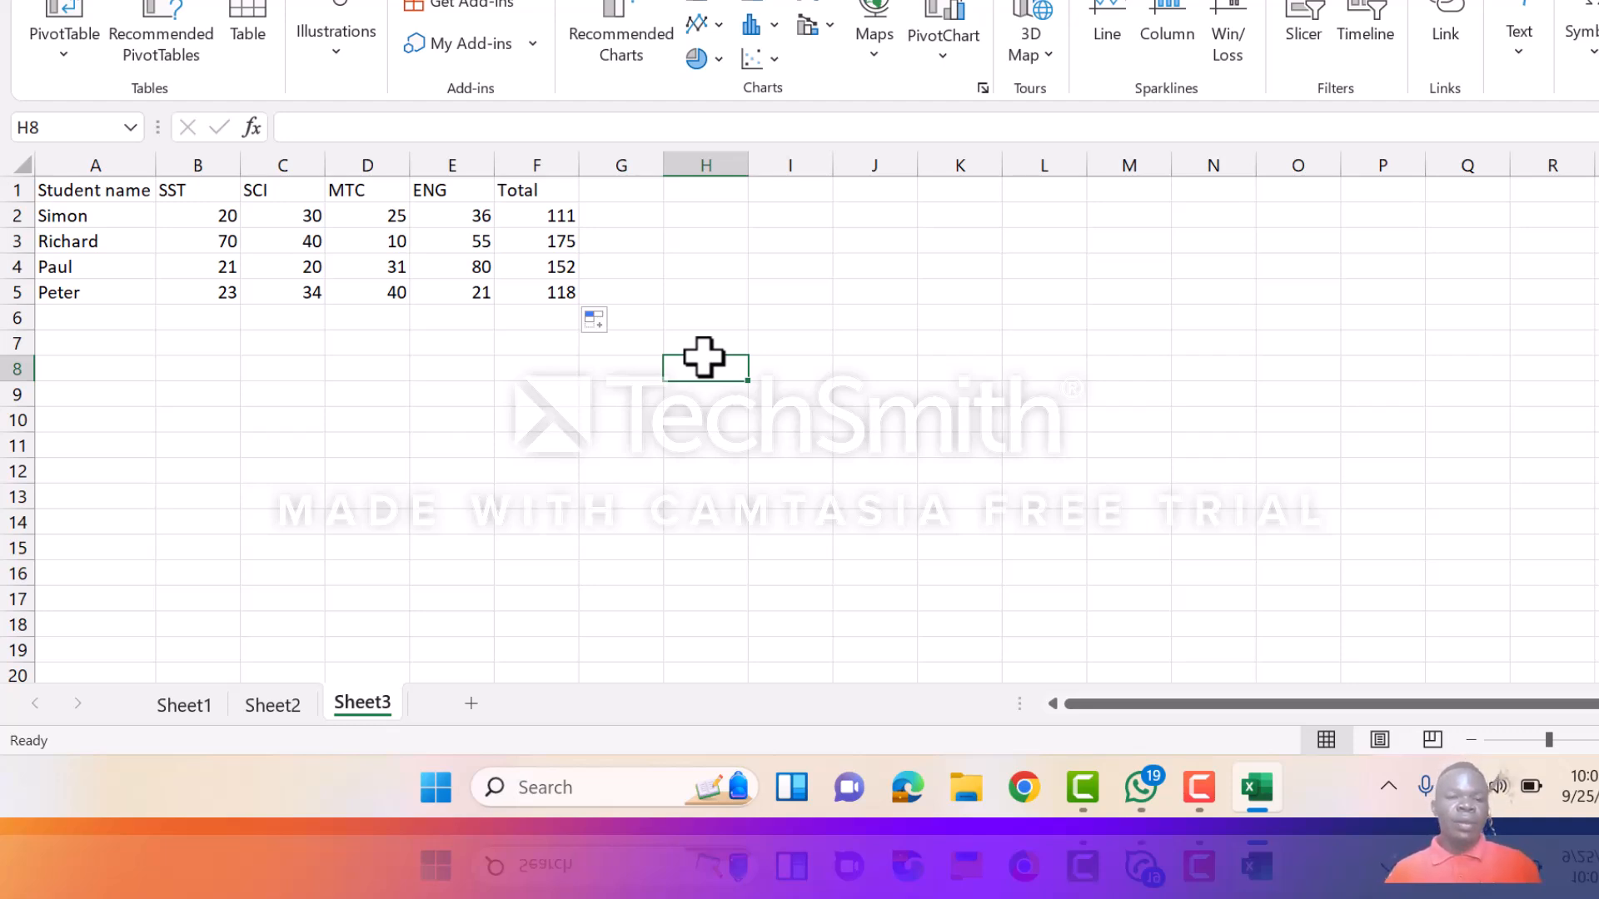
Step: Add the header Average in cell G1, beside the Total column
{"action": "left_click", "coordinate": [622, 191]}
{"action": "type", "text": "A"}
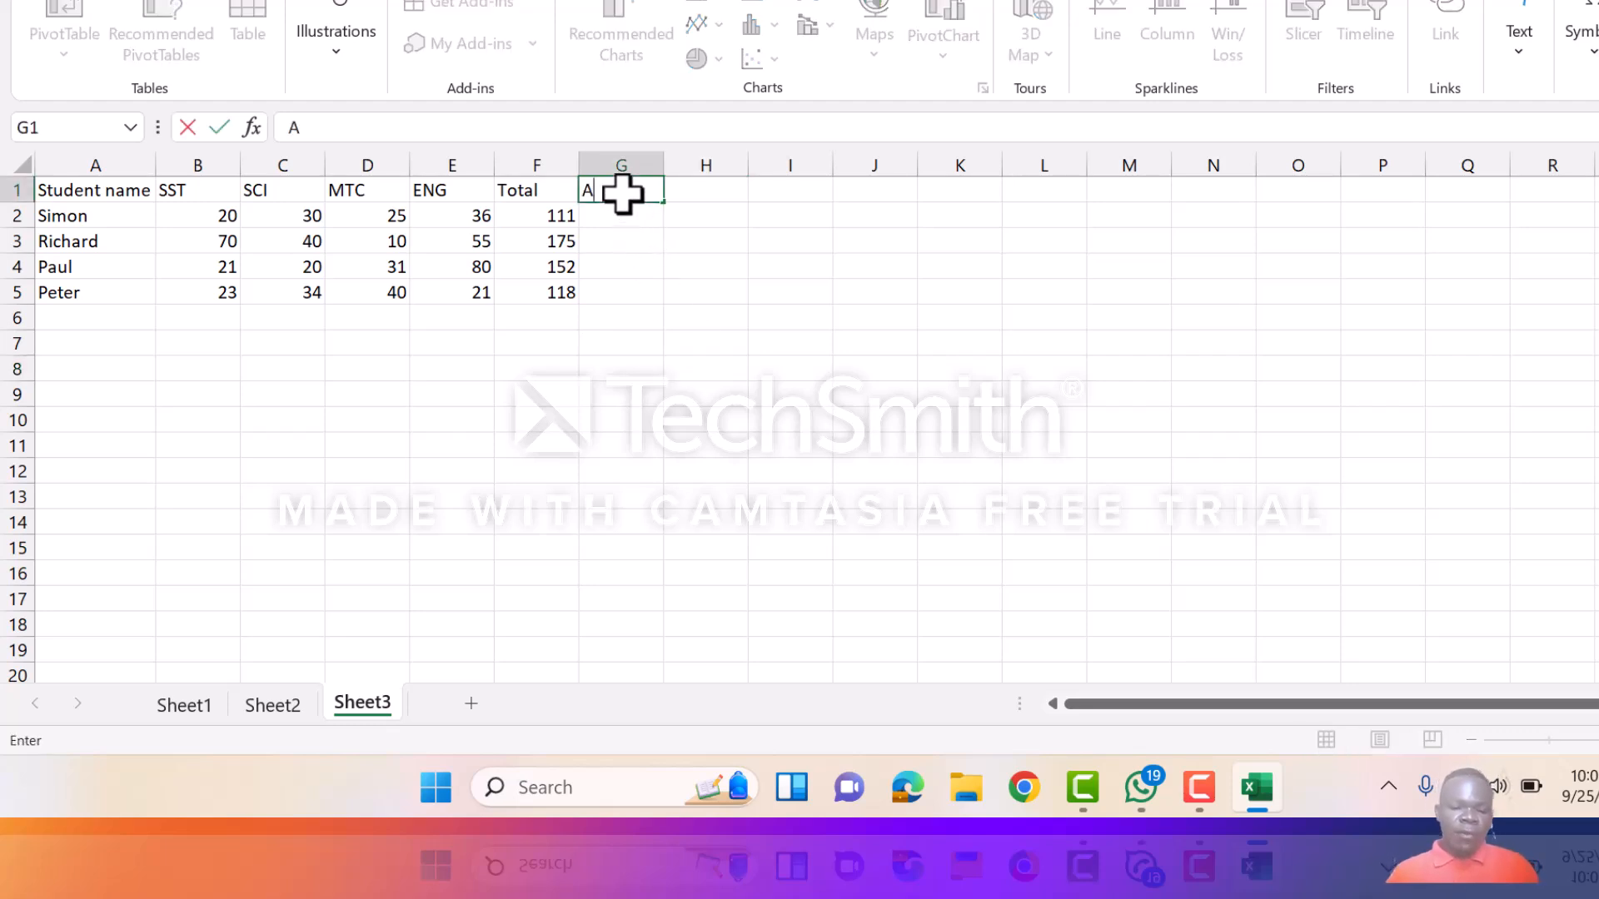
{"action": "type", "text": "verage"}
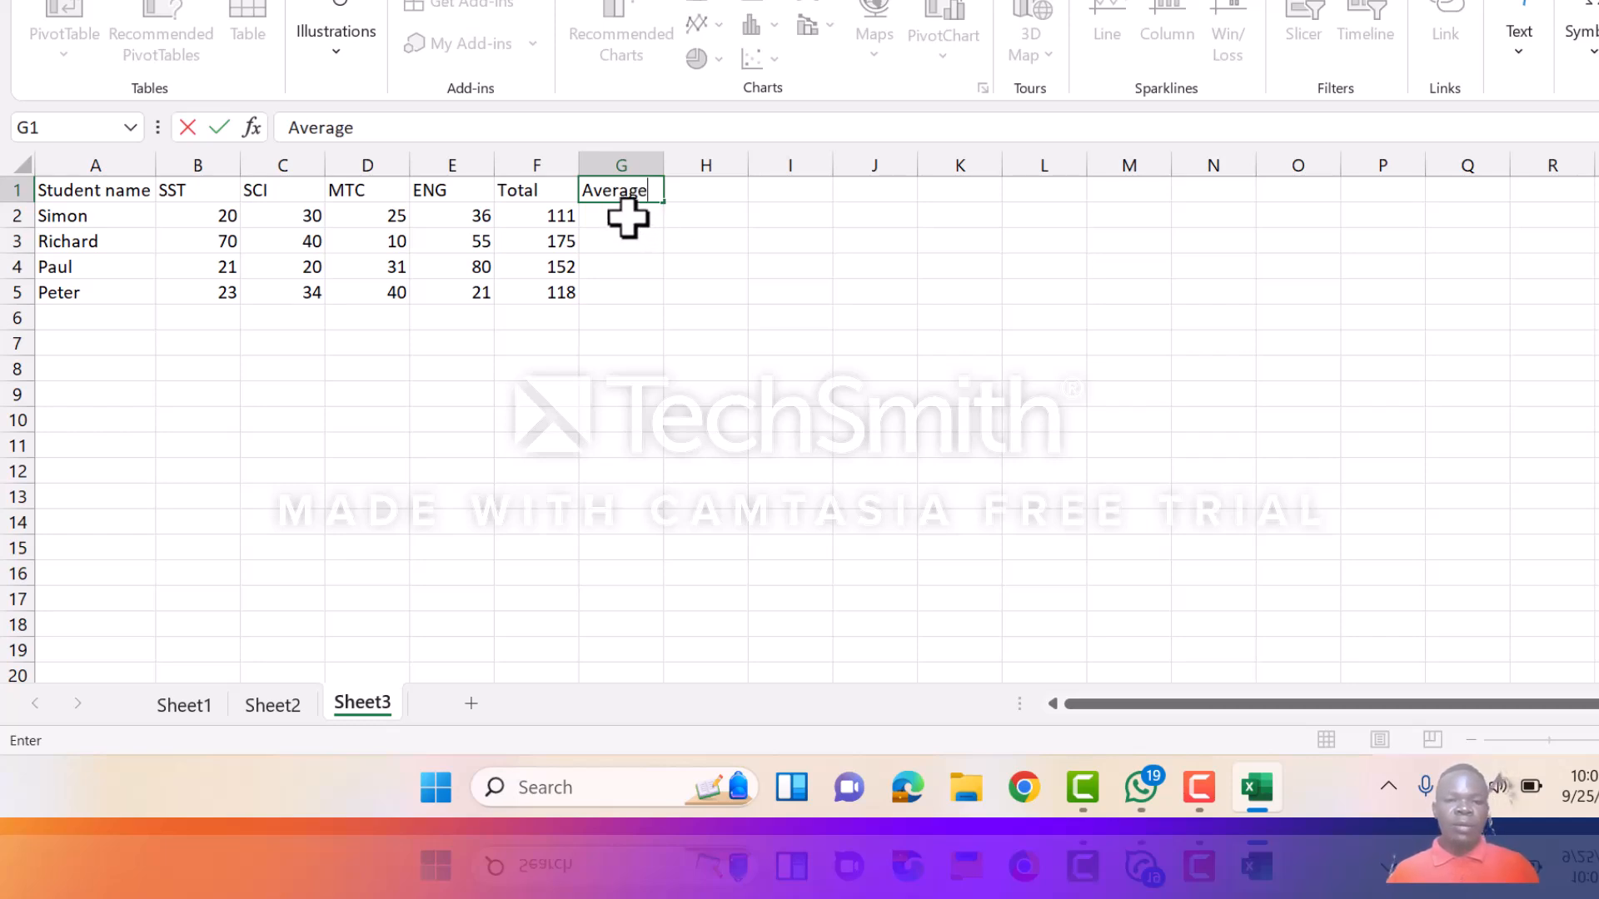
Step: Calculate the first student's average in cell G2 with the AVERAGE function over the marks in B2:E2
{"action": "left_click", "coordinate": [627, 217]}
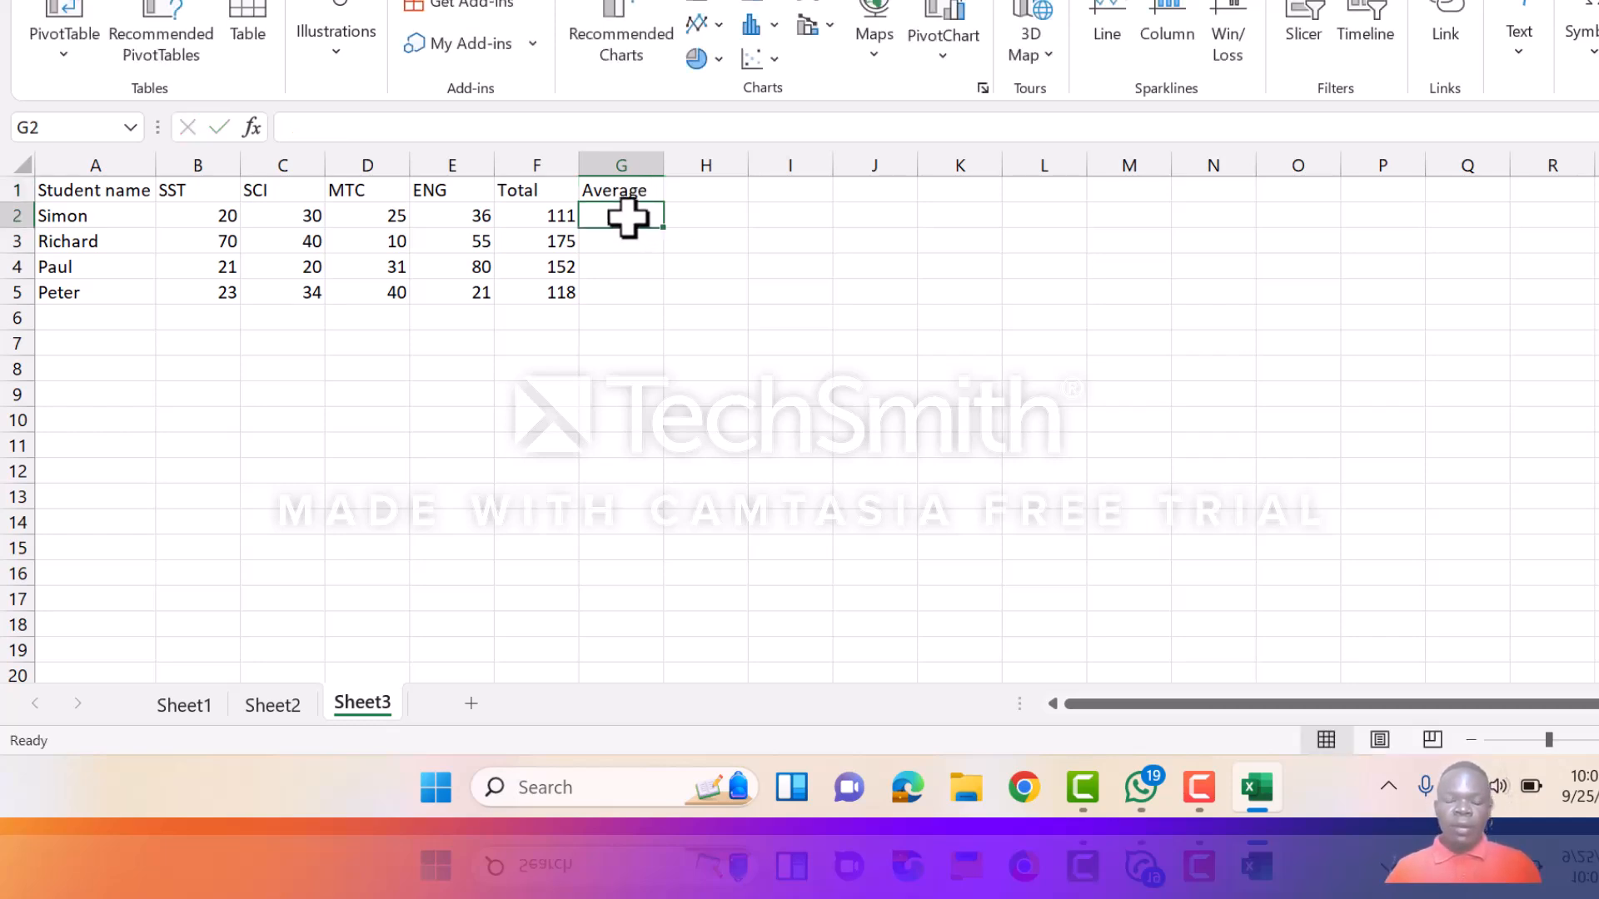
{"action": "type", "text": "="}
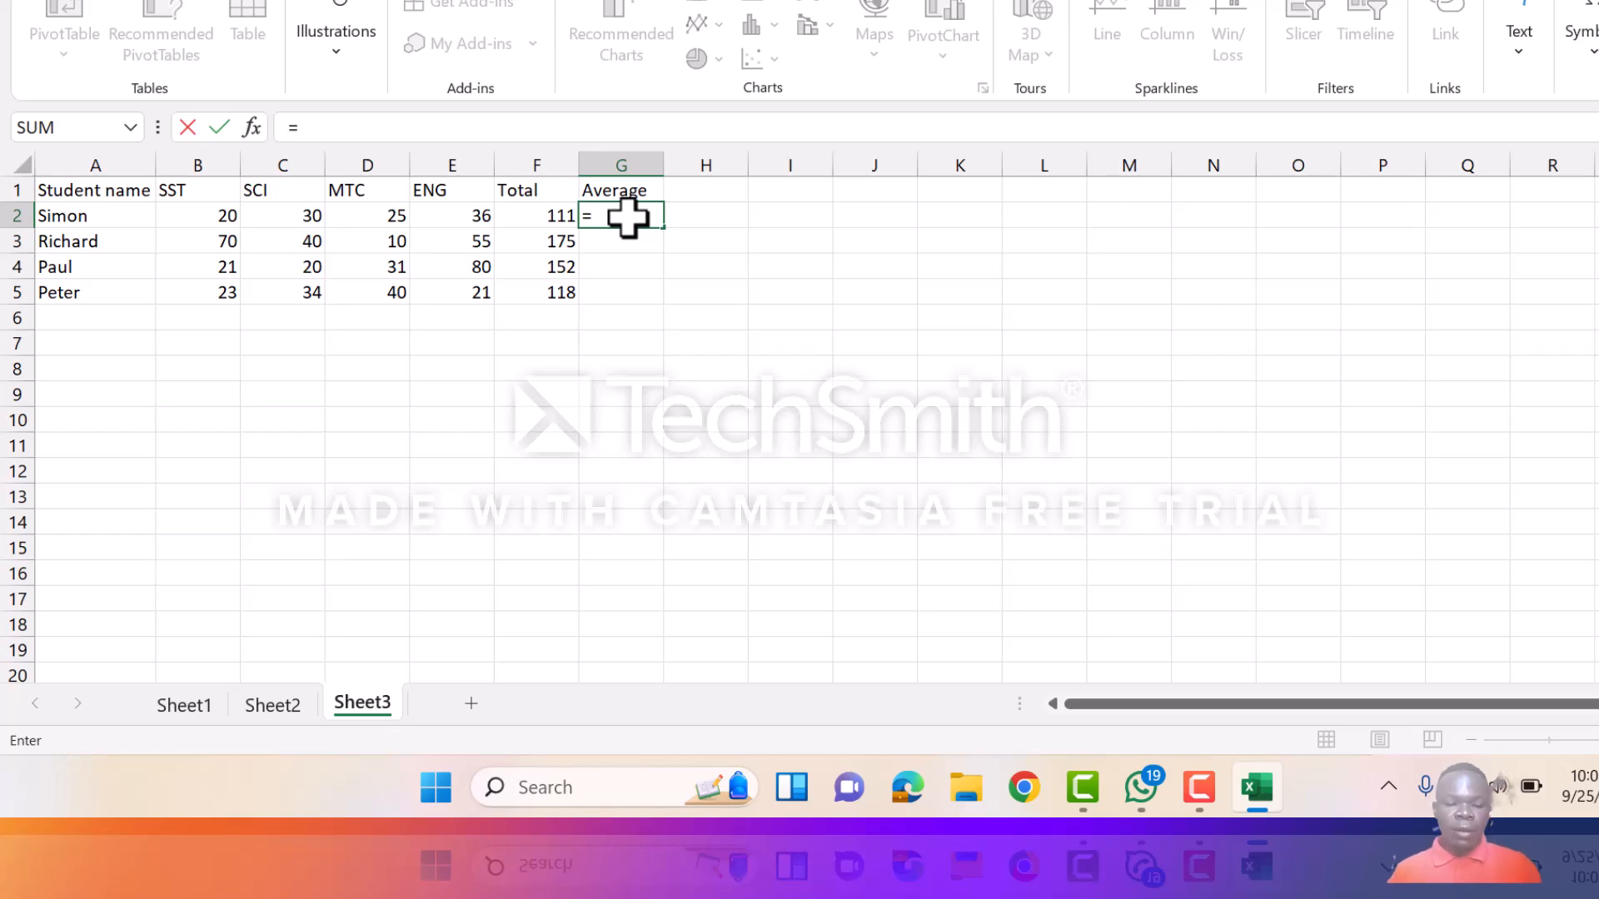
{"action": "type", "text": "aver"}
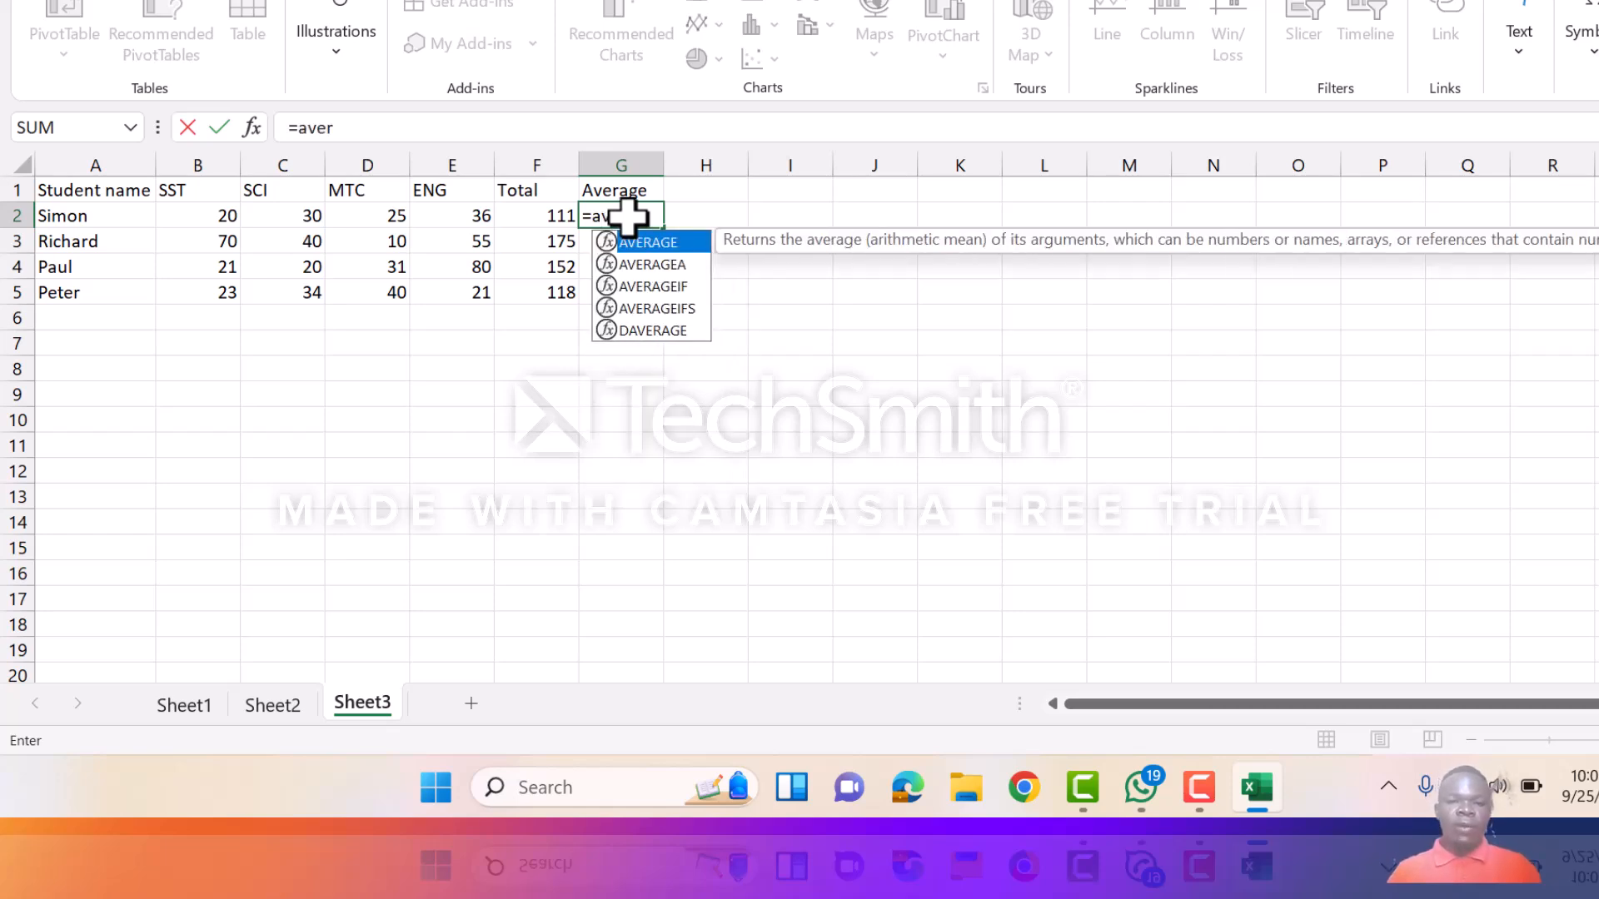
{"action": "double_click", "coordinate": [679, 243]}
{"action": "left_click", "coordinate": [429, 243]}
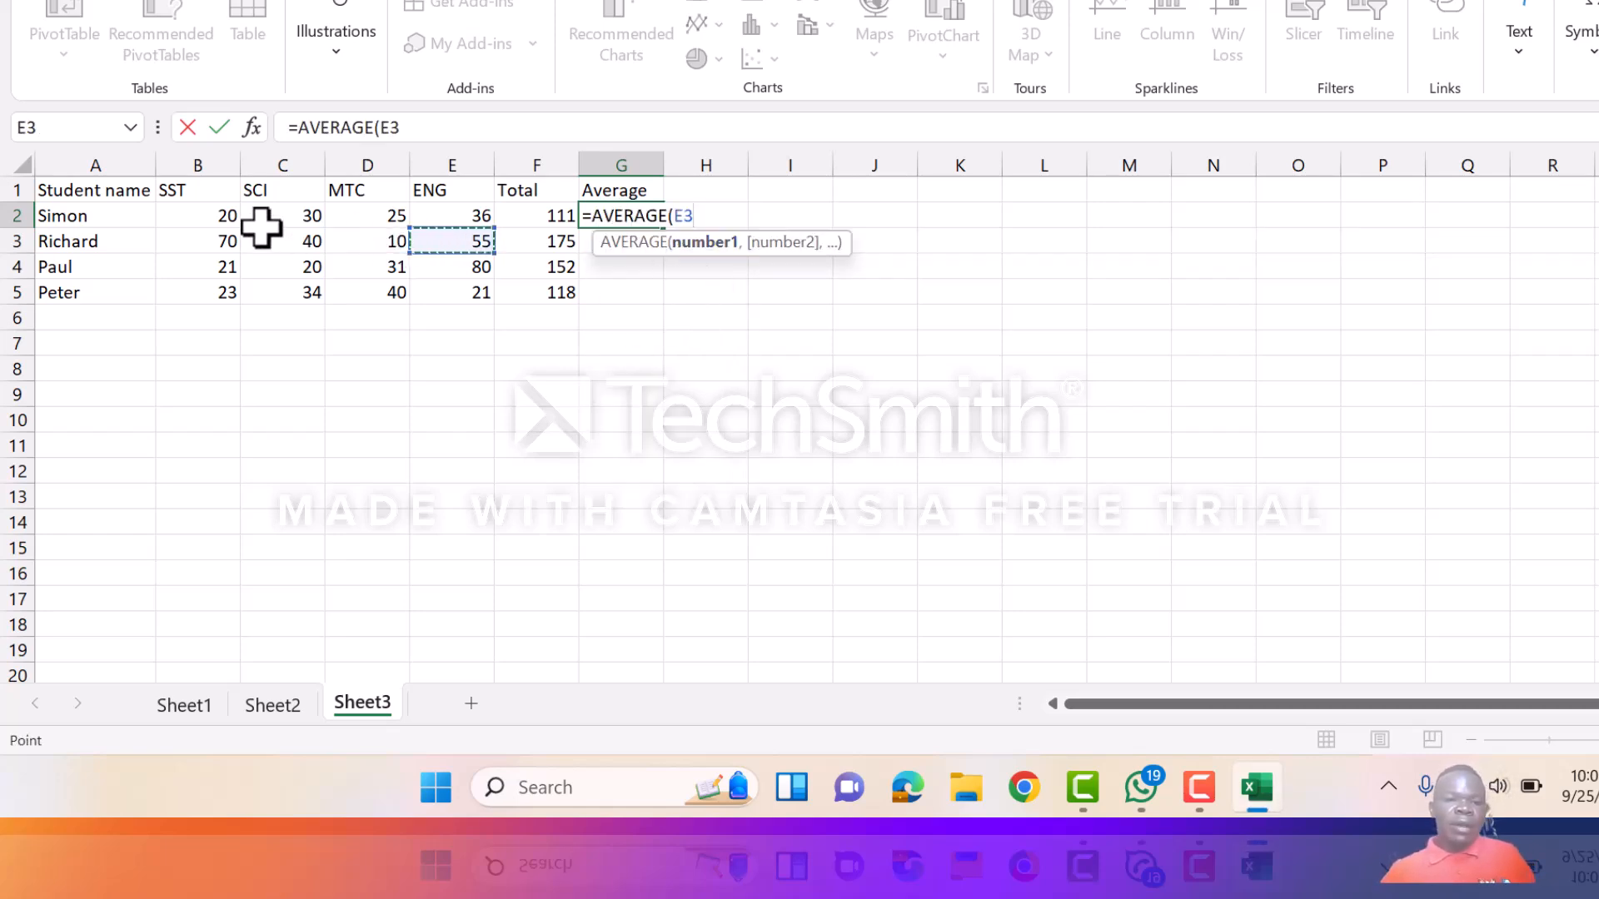
{"action": "left_click", "coordinate": [203, 212]}
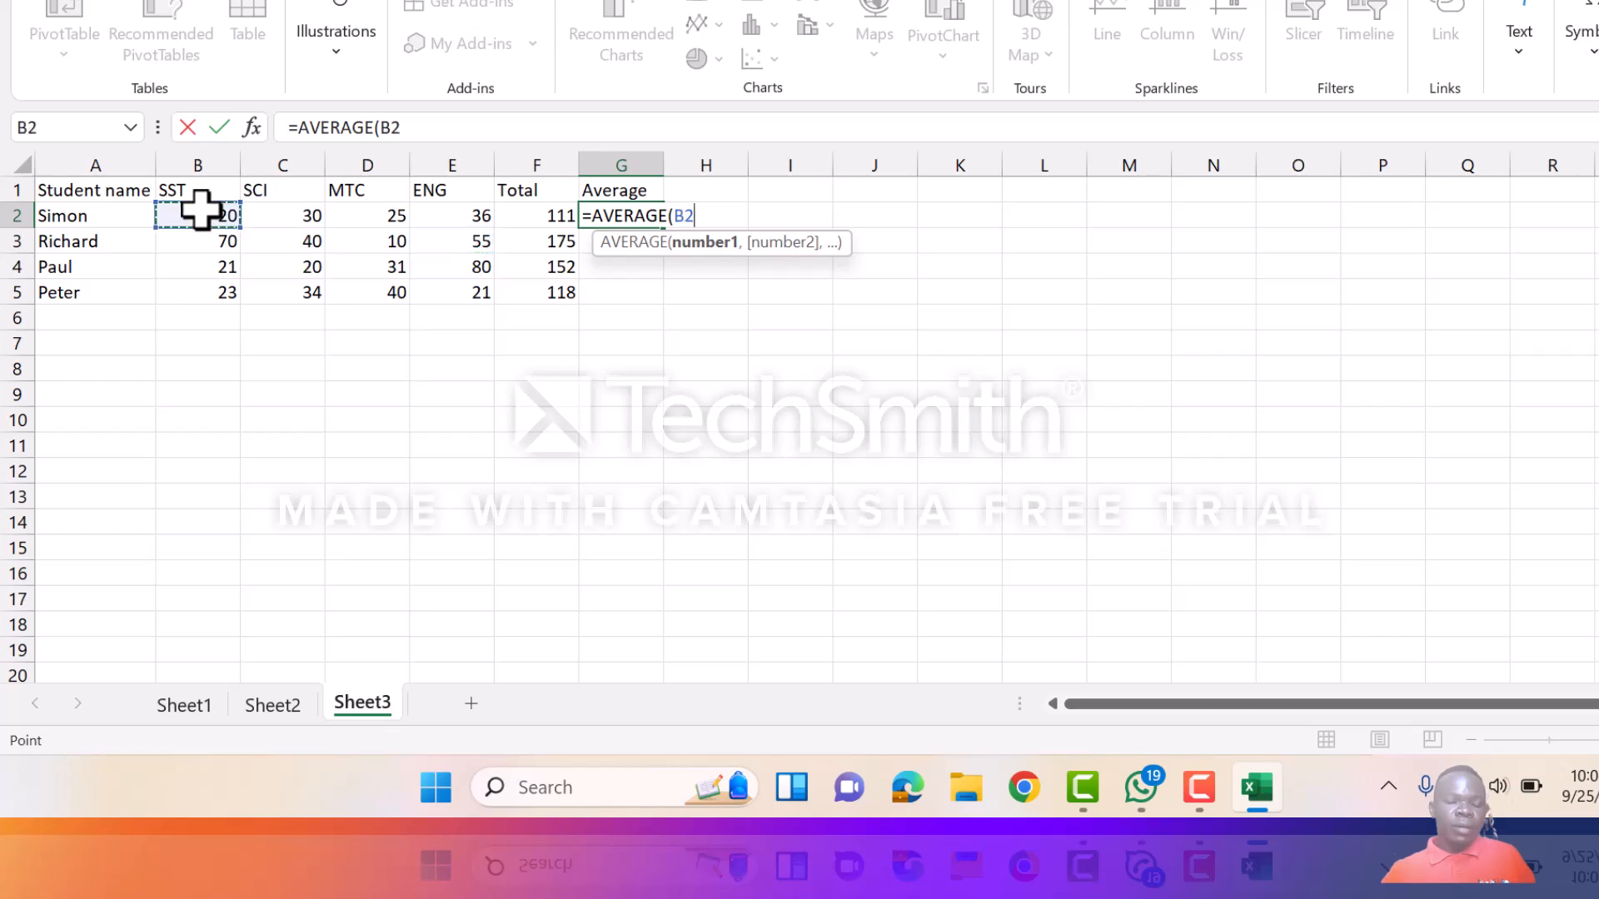
{"action": "left_click_drag", "start_coordinate": [201, 212], "coordinate": [419, 216]}
{"action": "key", "text": "Return"}
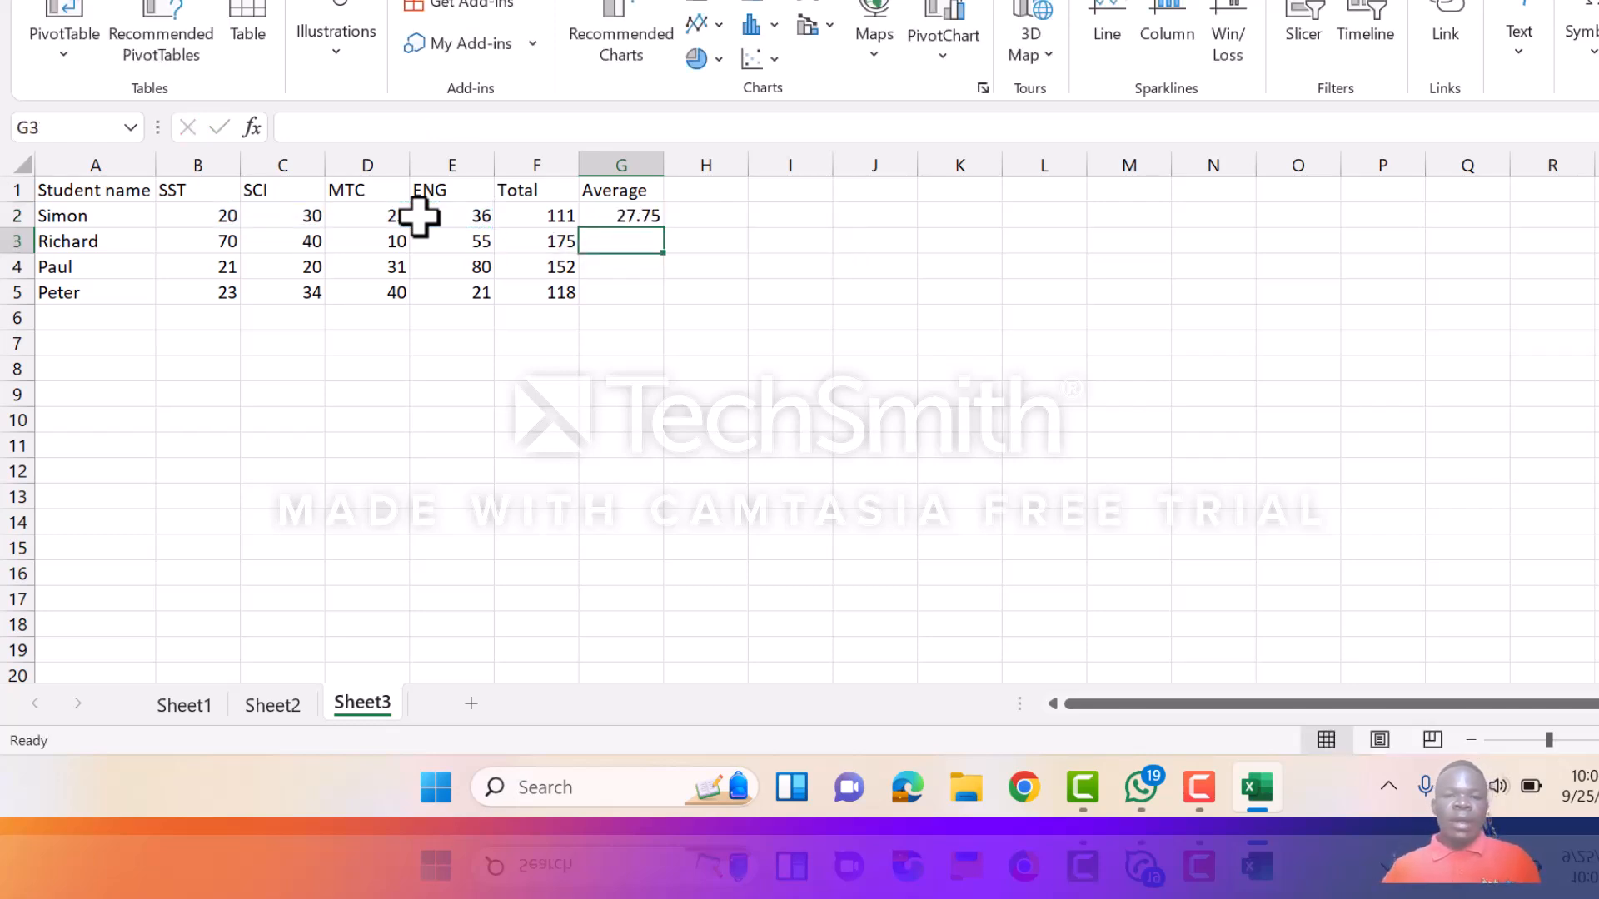
Step: Fill the average formula from G2 down to G5 for the remaining students
{"action": "left_click", "coordinate": [627, 215]}
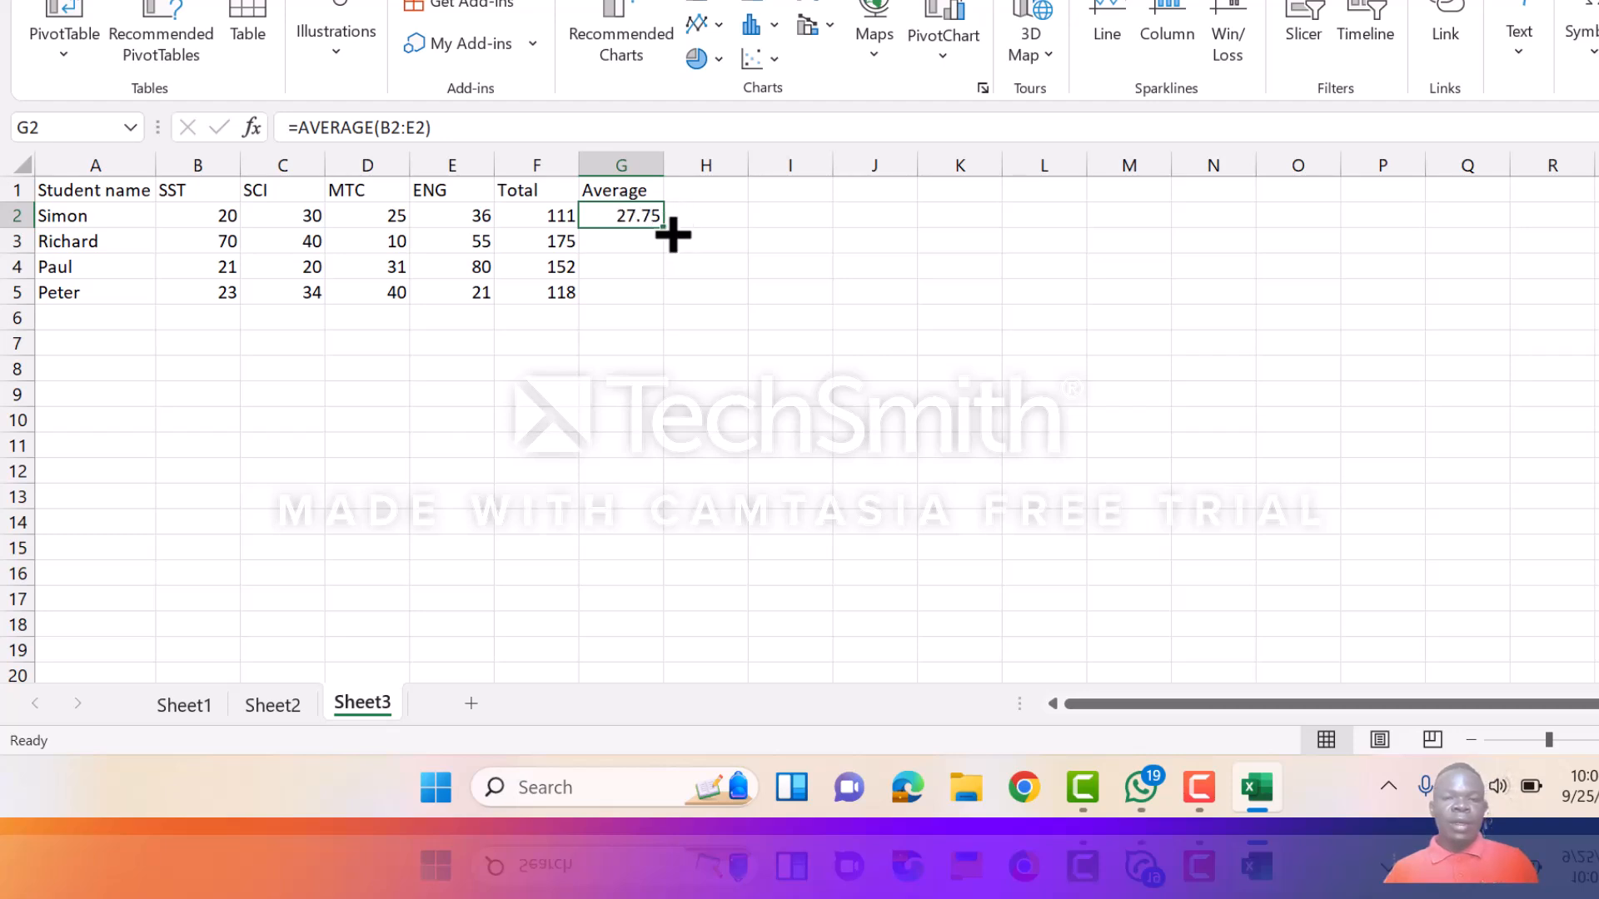
{"action": "left_click_drag", "start_coordinate": [666, 229], "coordinate": [657, 296]}
{"action": "left_click", "coordinate": [795, 326]}
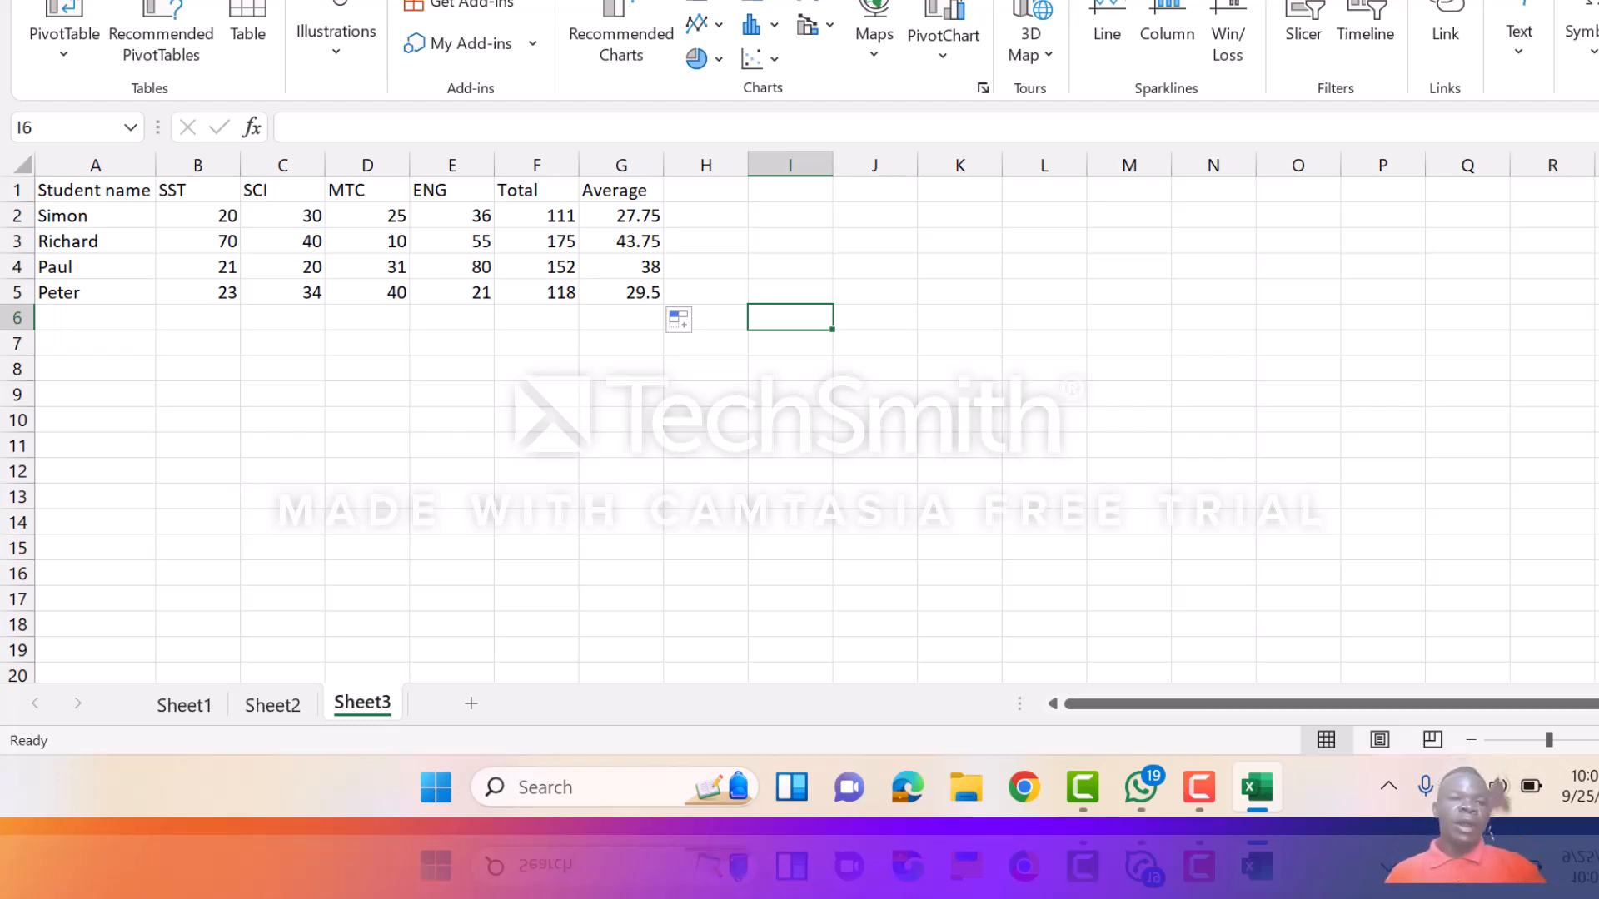
{"action": "left_click", "coordinate": [95, 1]}
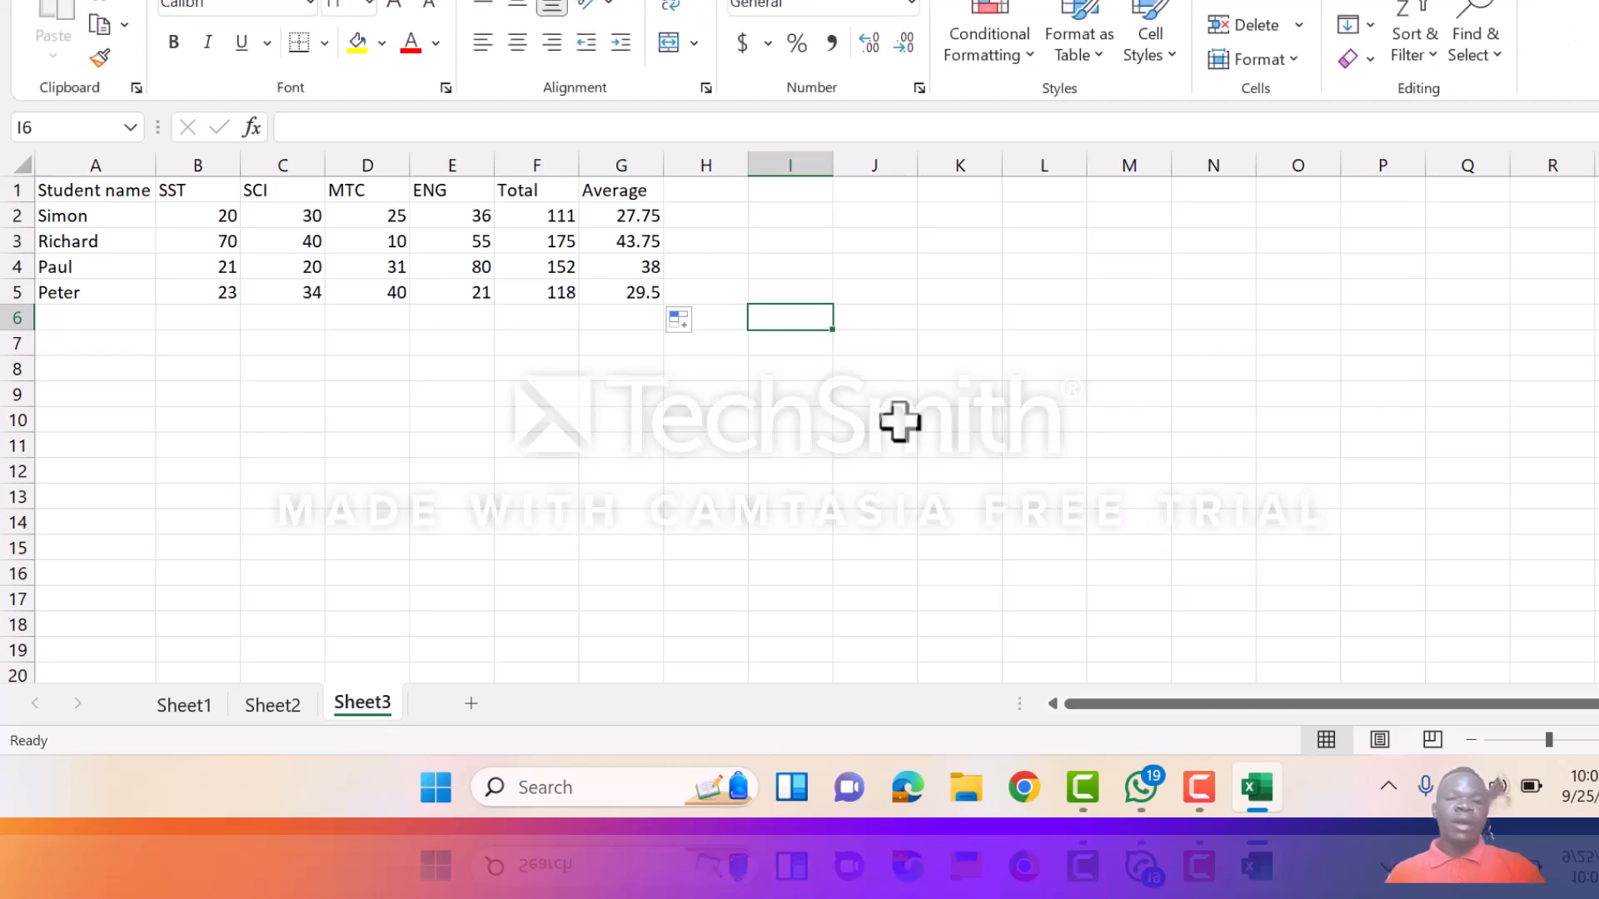
{"action": "left_click", "coordinate": [724, 192]}
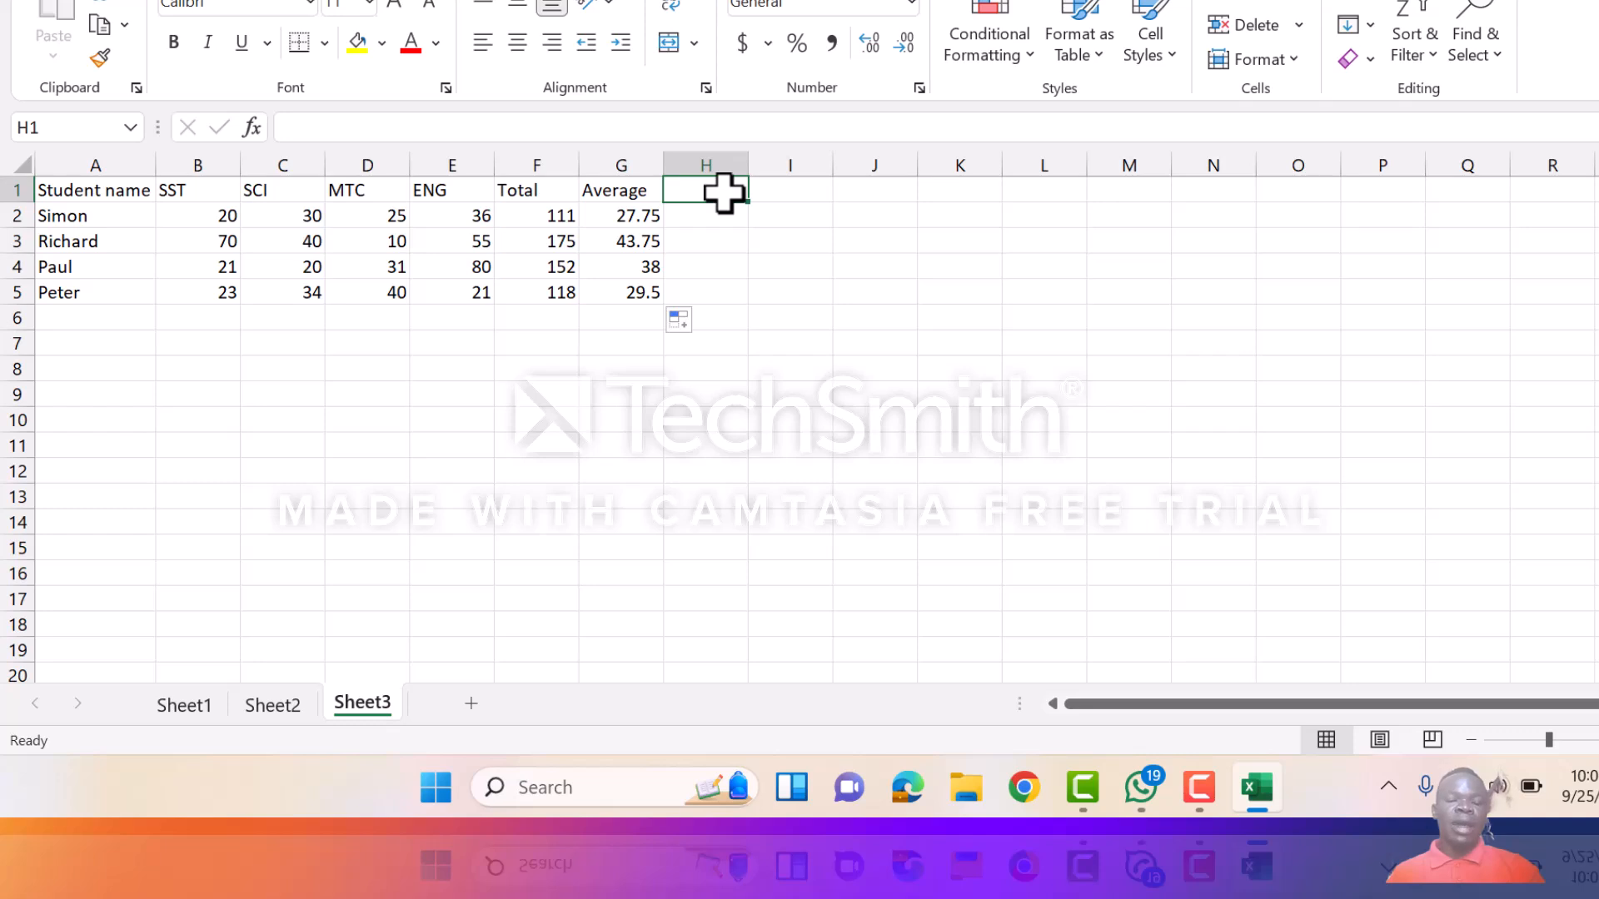
{"action": "type", "text": "Ranking"}
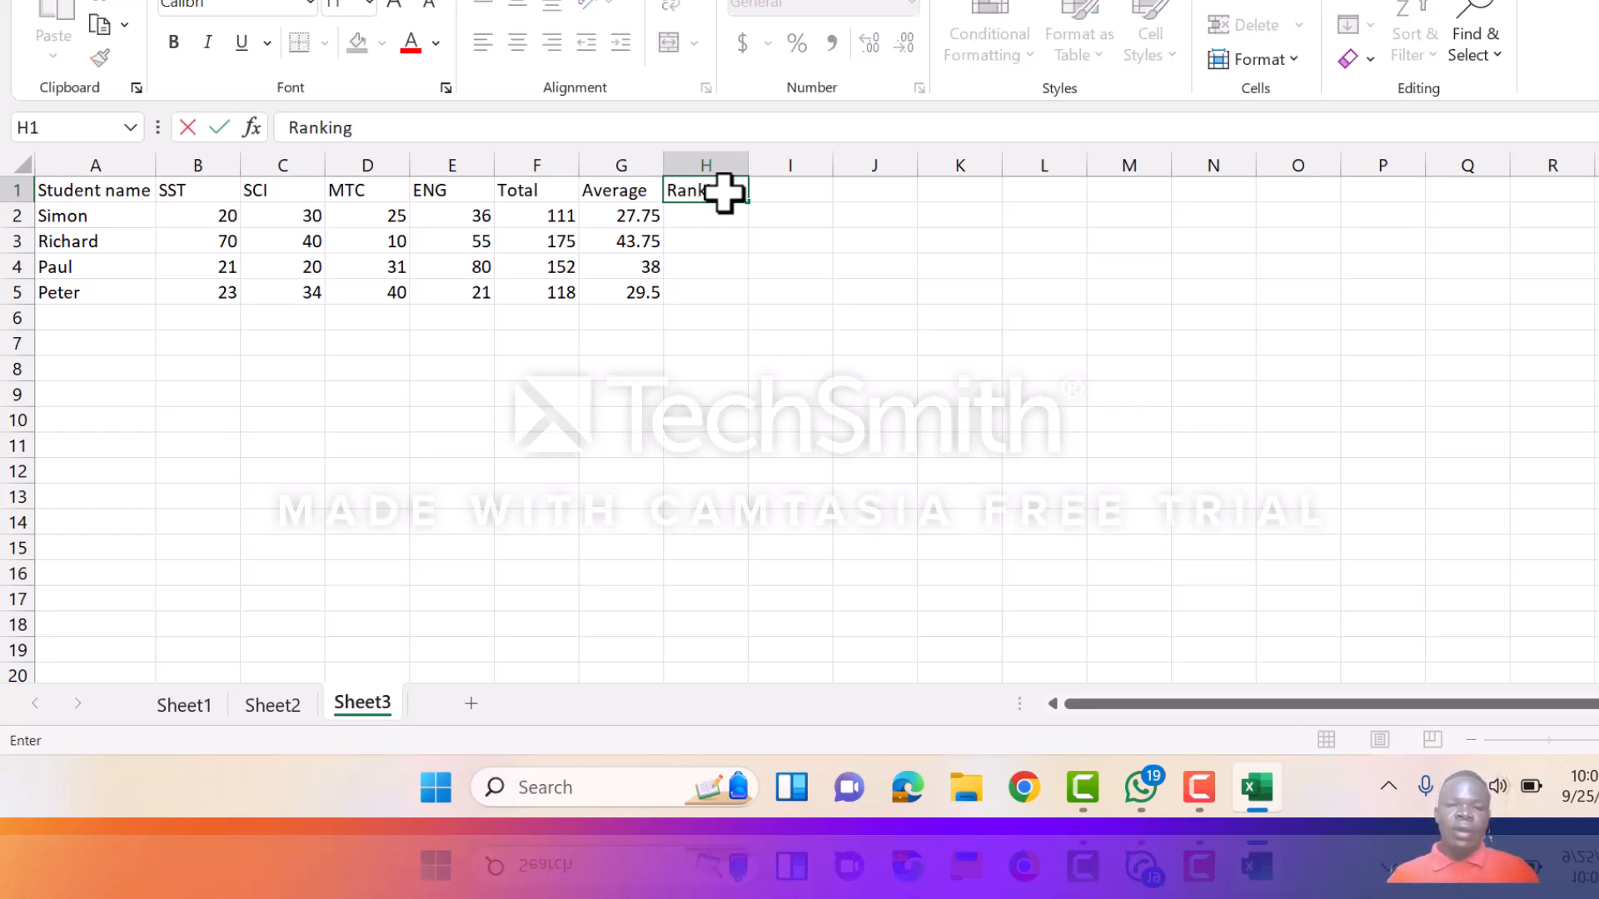
{"action": "left_click", "coordinate": [820, 292]}
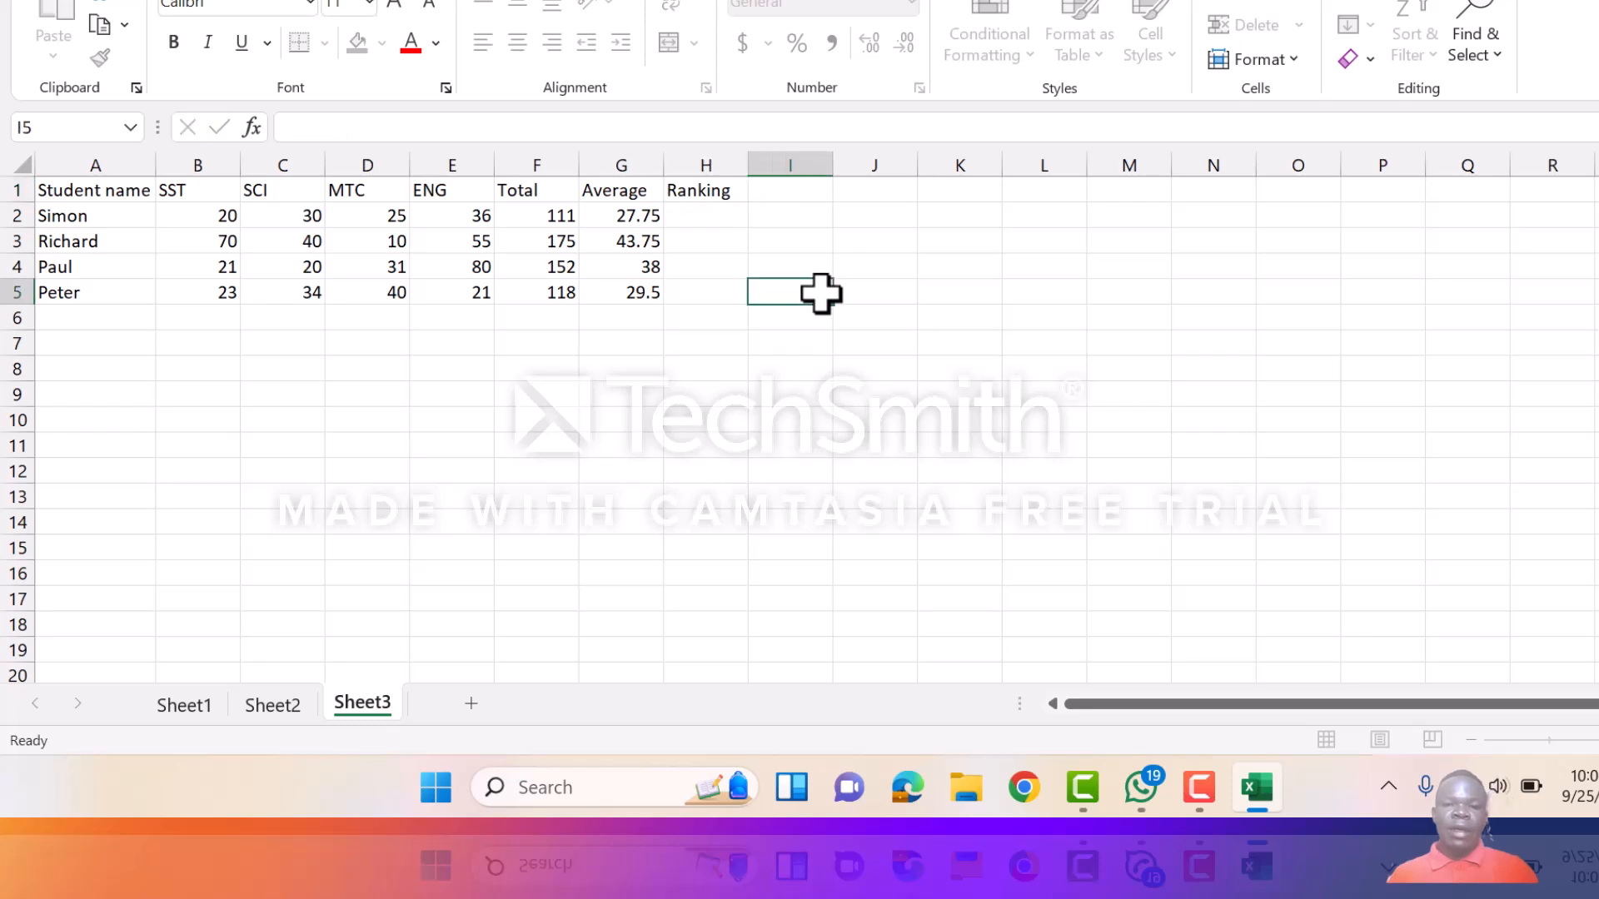
{"action": "left_click", "coordinate": [723, 216]}
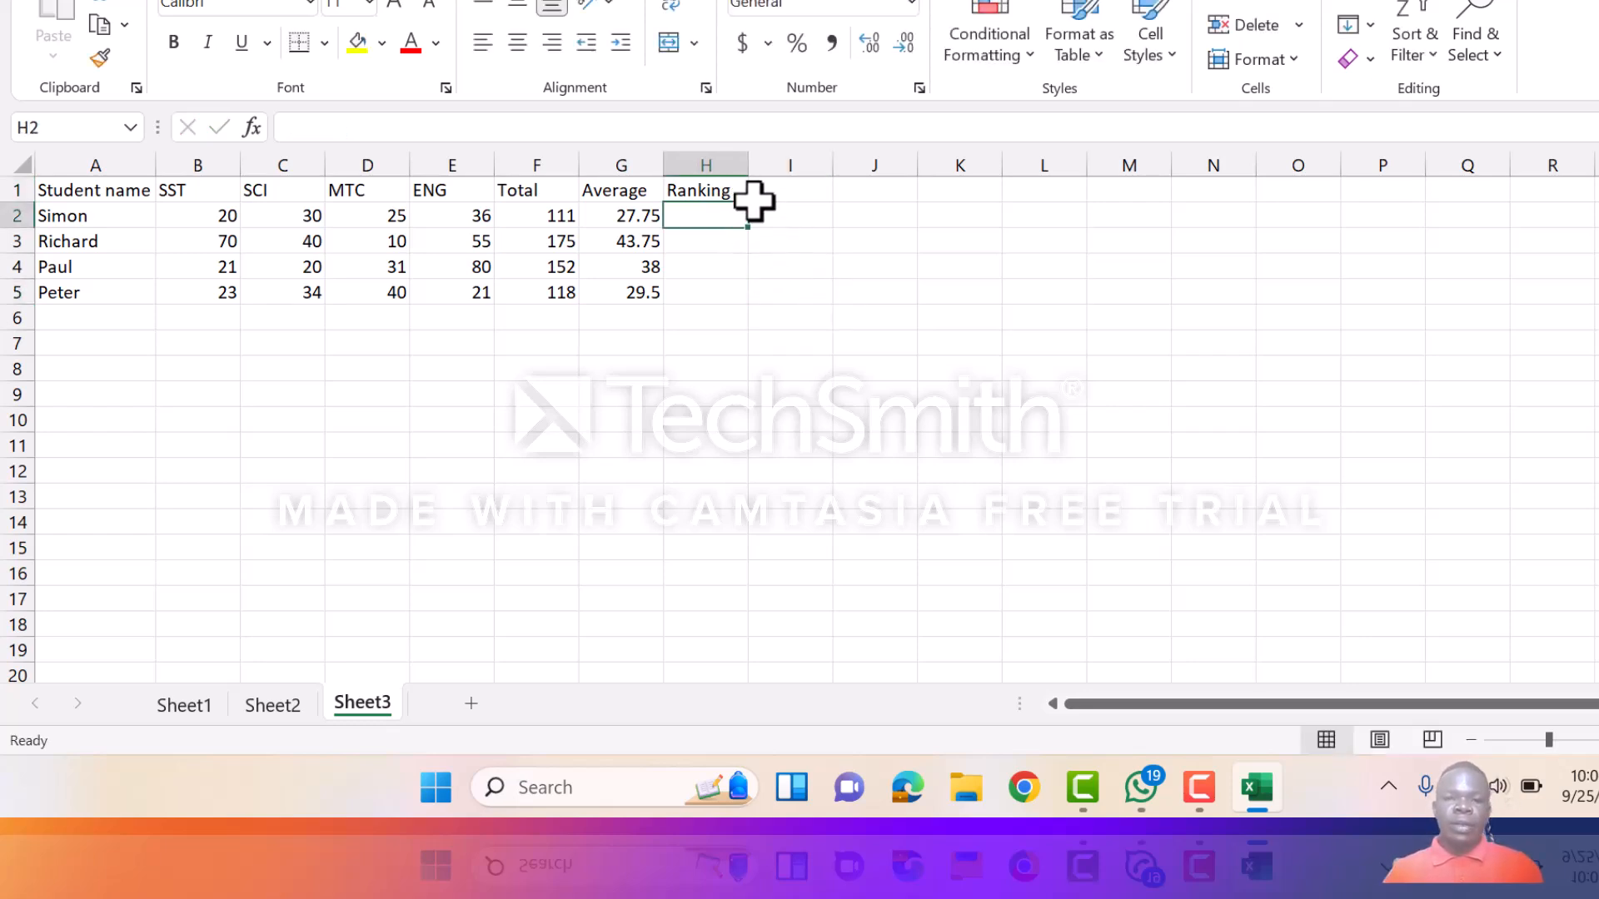
{"action": "left_click", "coordinate": [716, 192]}
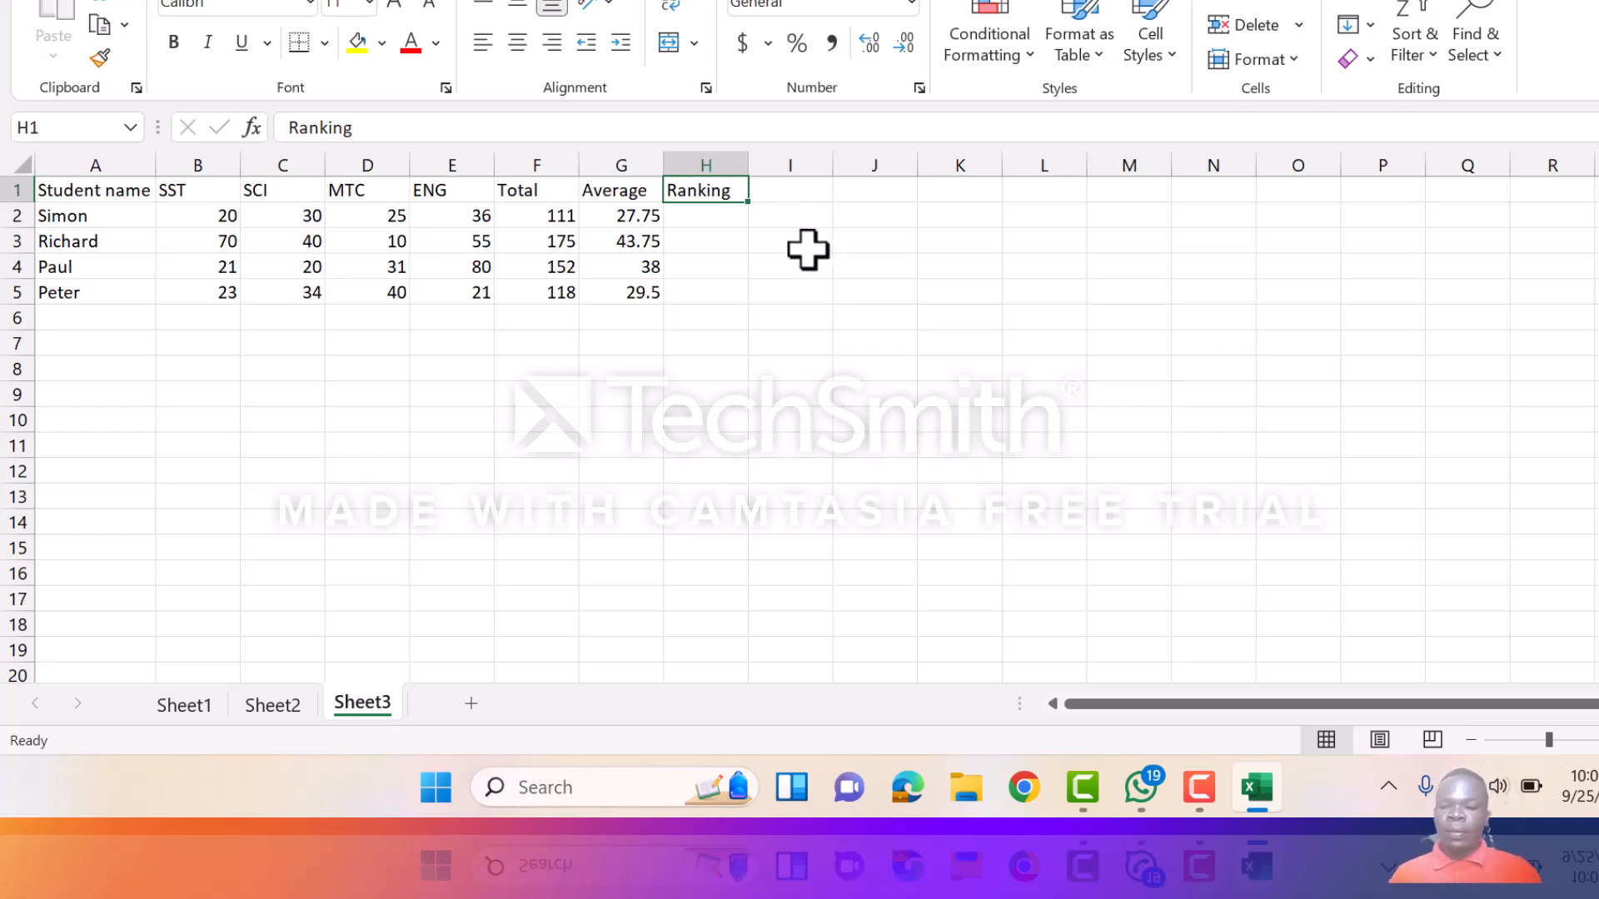
{"action": "key", "text": "BackSpace"}
{"action": "left_click", "coordinate": [767, 269]}
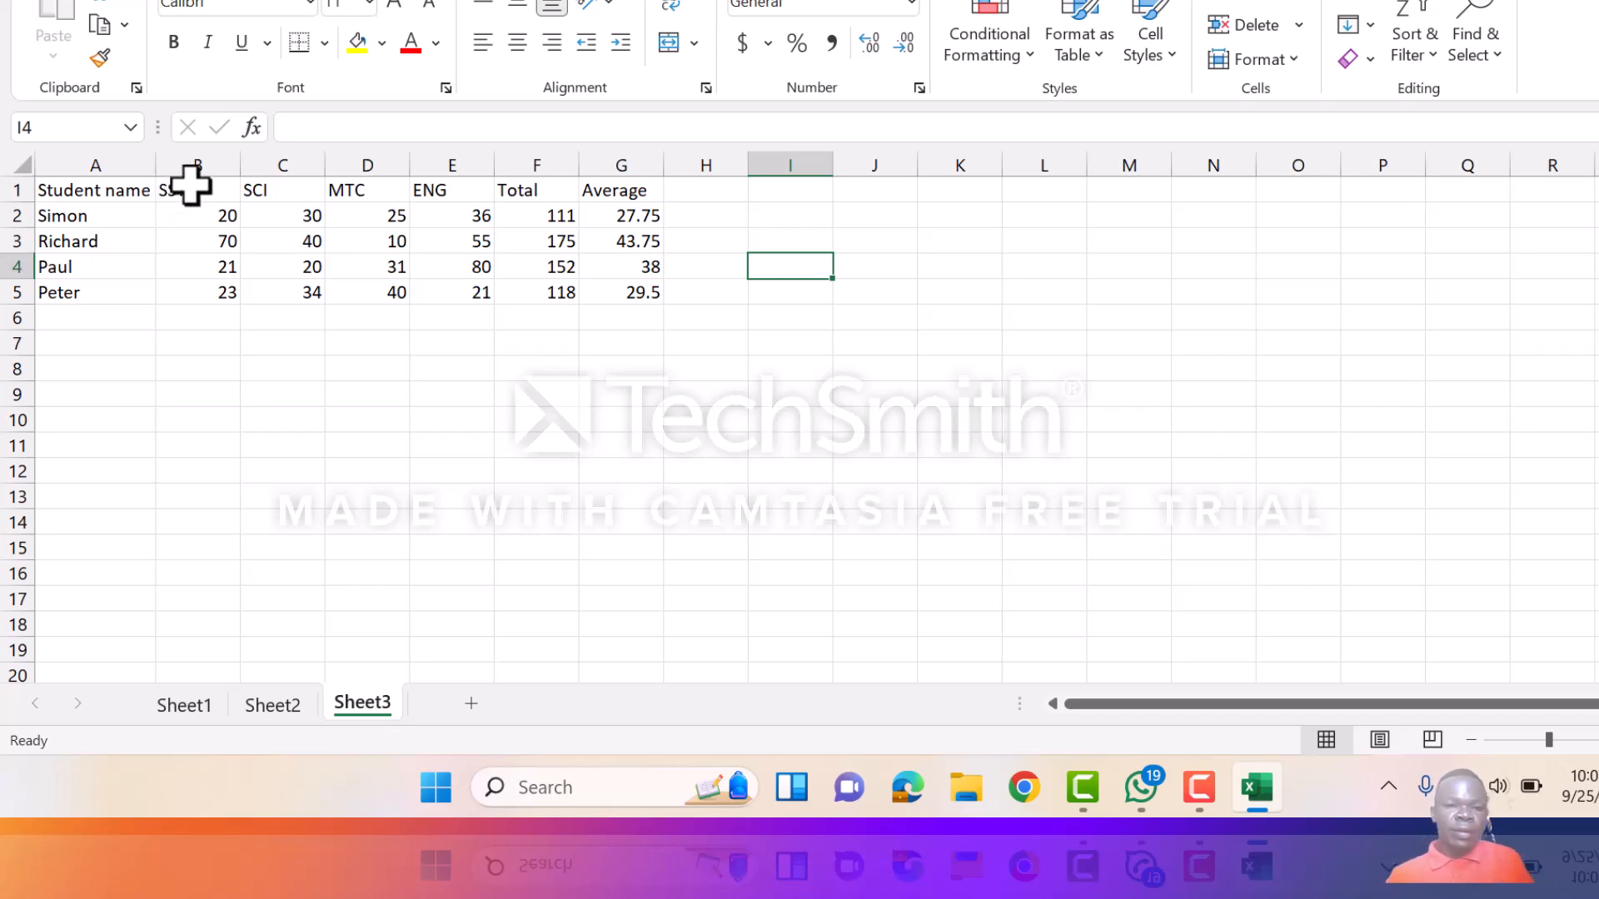
Step: Sort the student table A1:G5 with a custom sort on the Average column's cell values, ordered Largest to Smallest
{"action": "left_click_drag", "start_coordinate": [129, 189], "coordinate": [629, 290]}
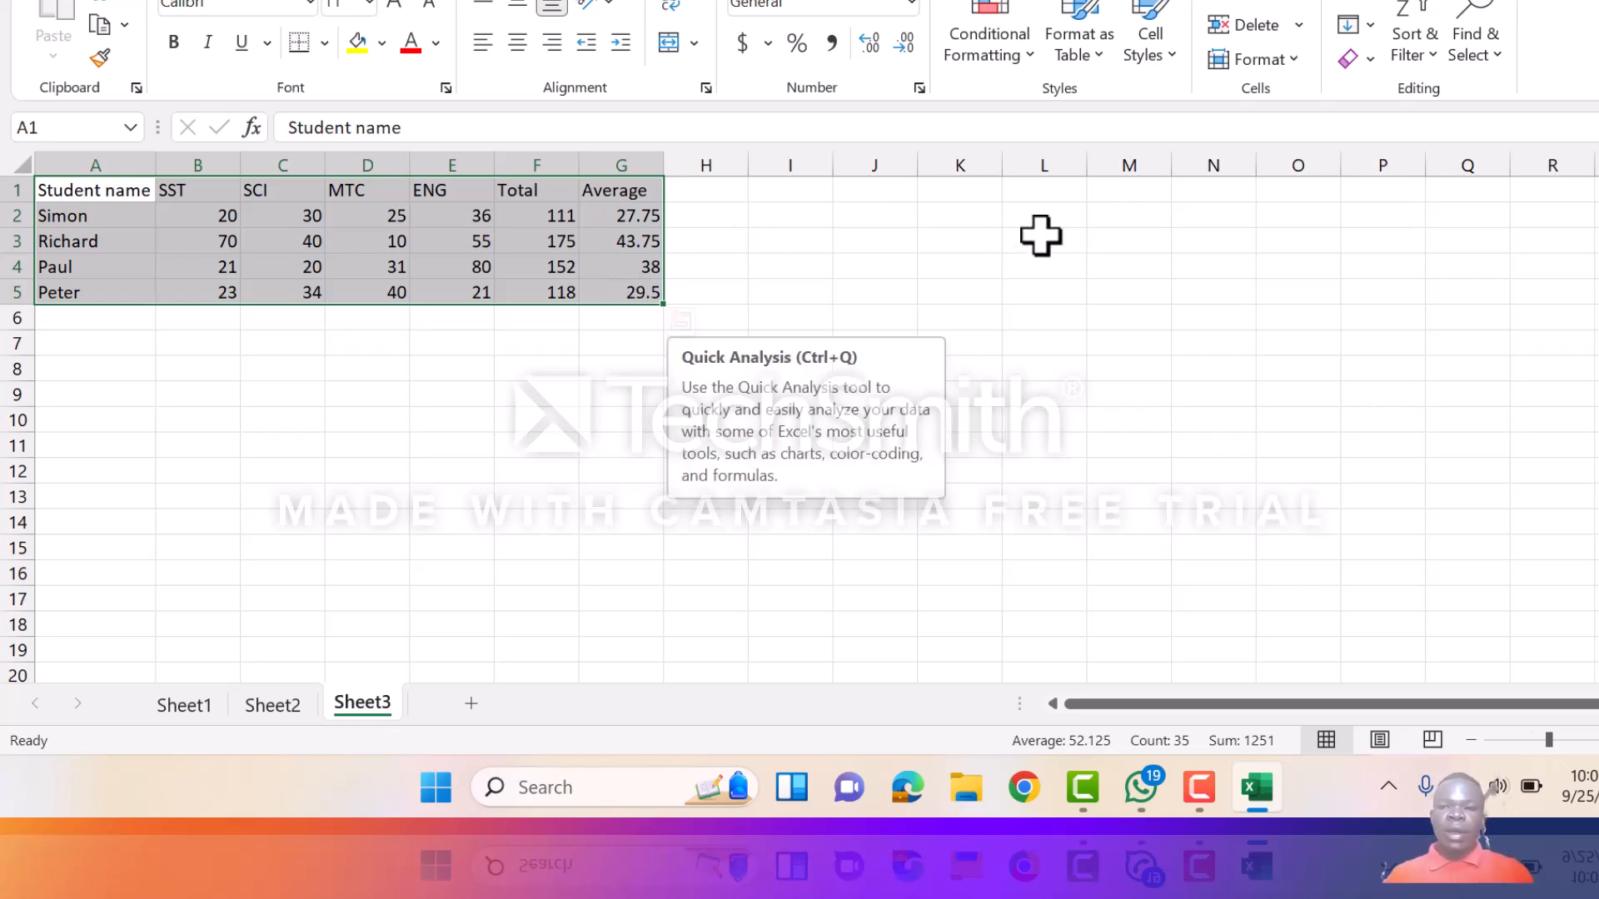
{"action": "left_click", "coordinate": [1413, 46]}
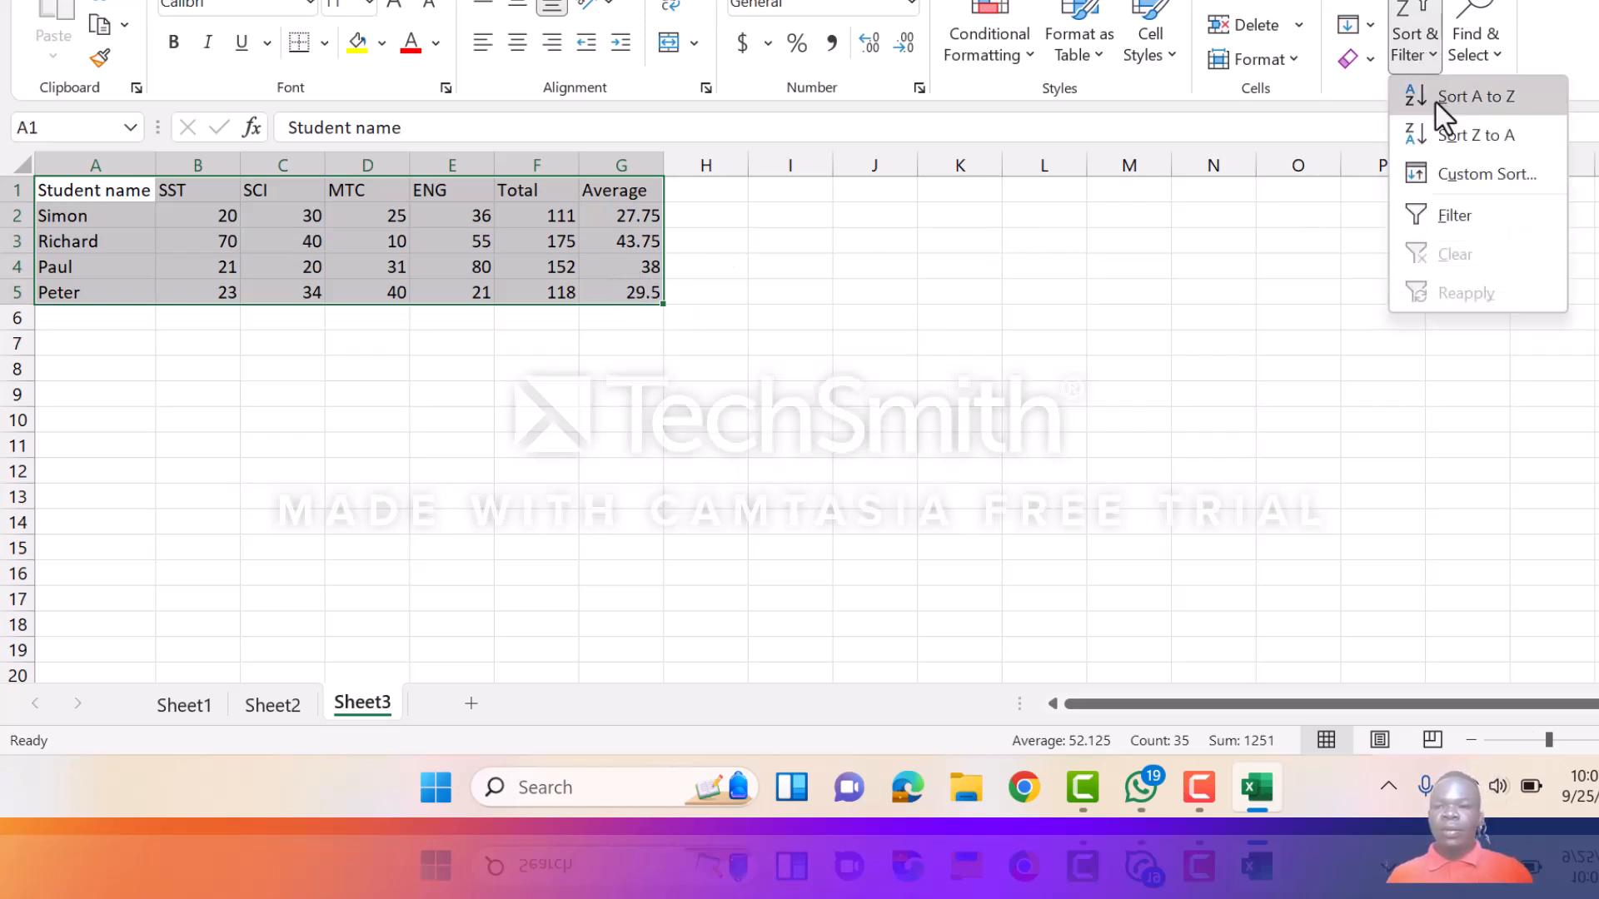
{"action": "left_click", "coordinate": [1446, 173]}
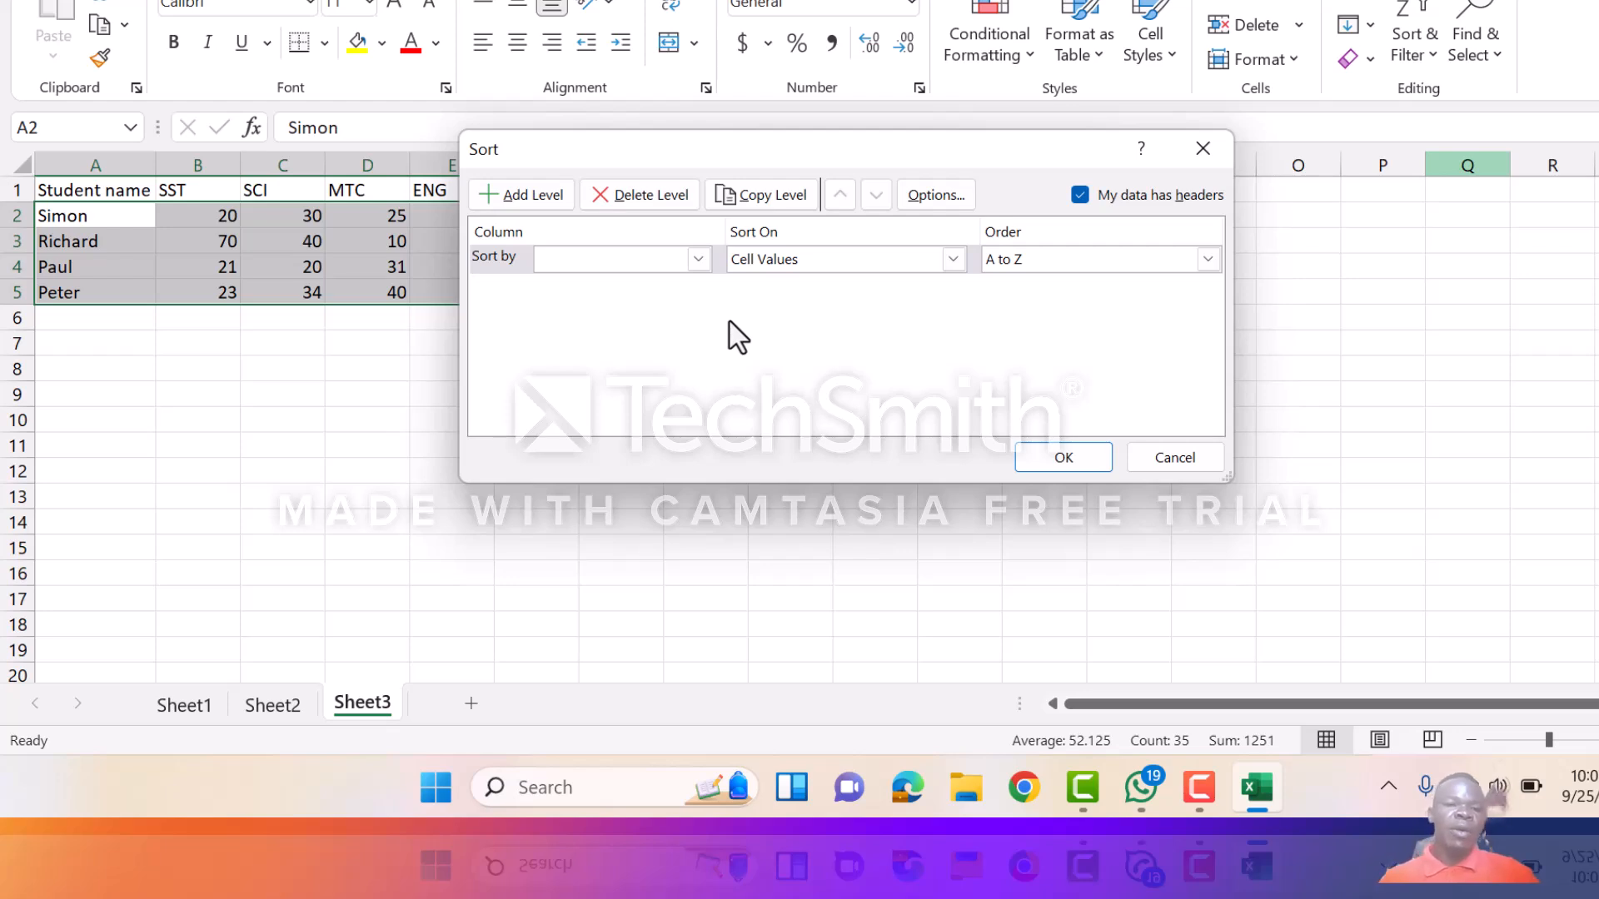
{"action": "left_click", "coordinate": [700, 260]}
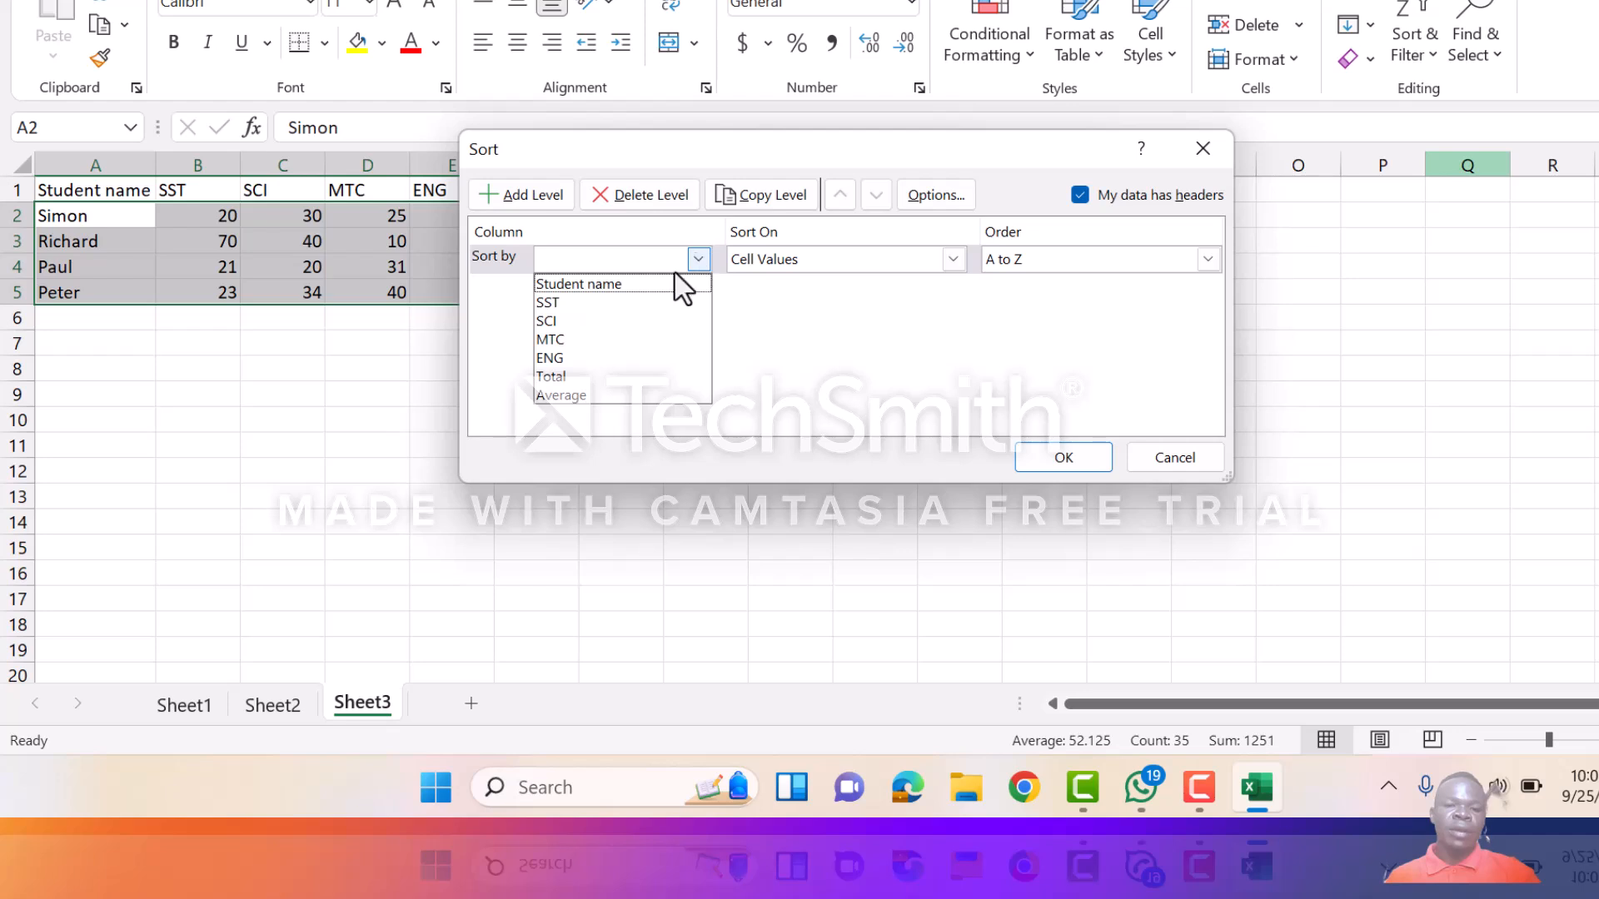
{"action": "left_click", "coordinate": [596, 393]}
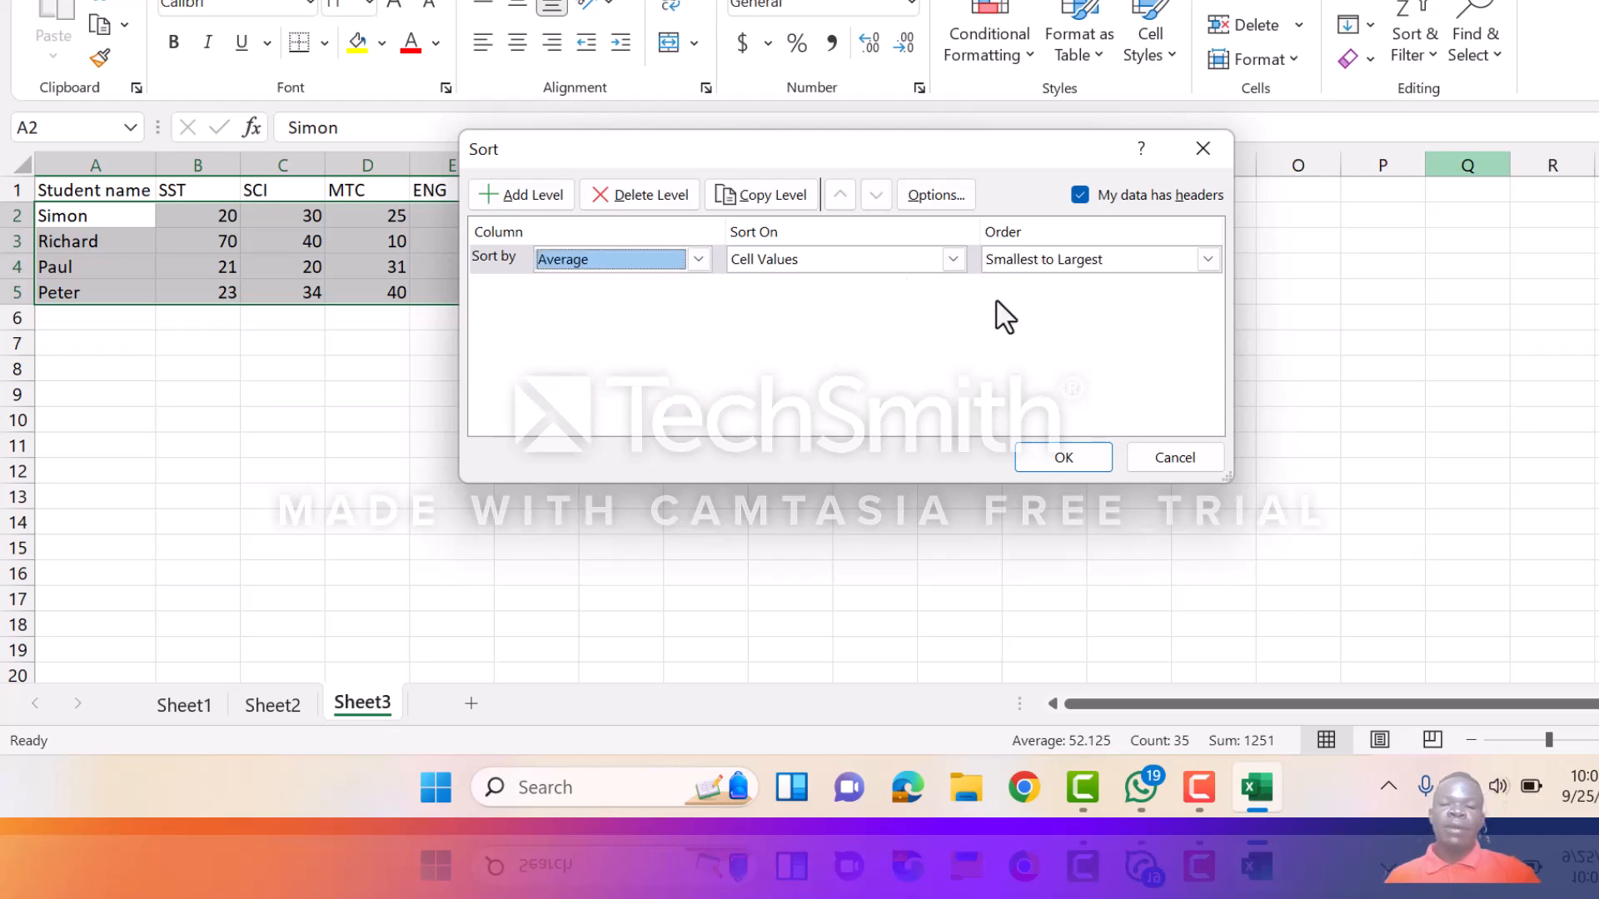
{"action": "left_click", "coordinate": [1207, 259]}
{"action": "left_click", "coordinate": [1124, 304]}
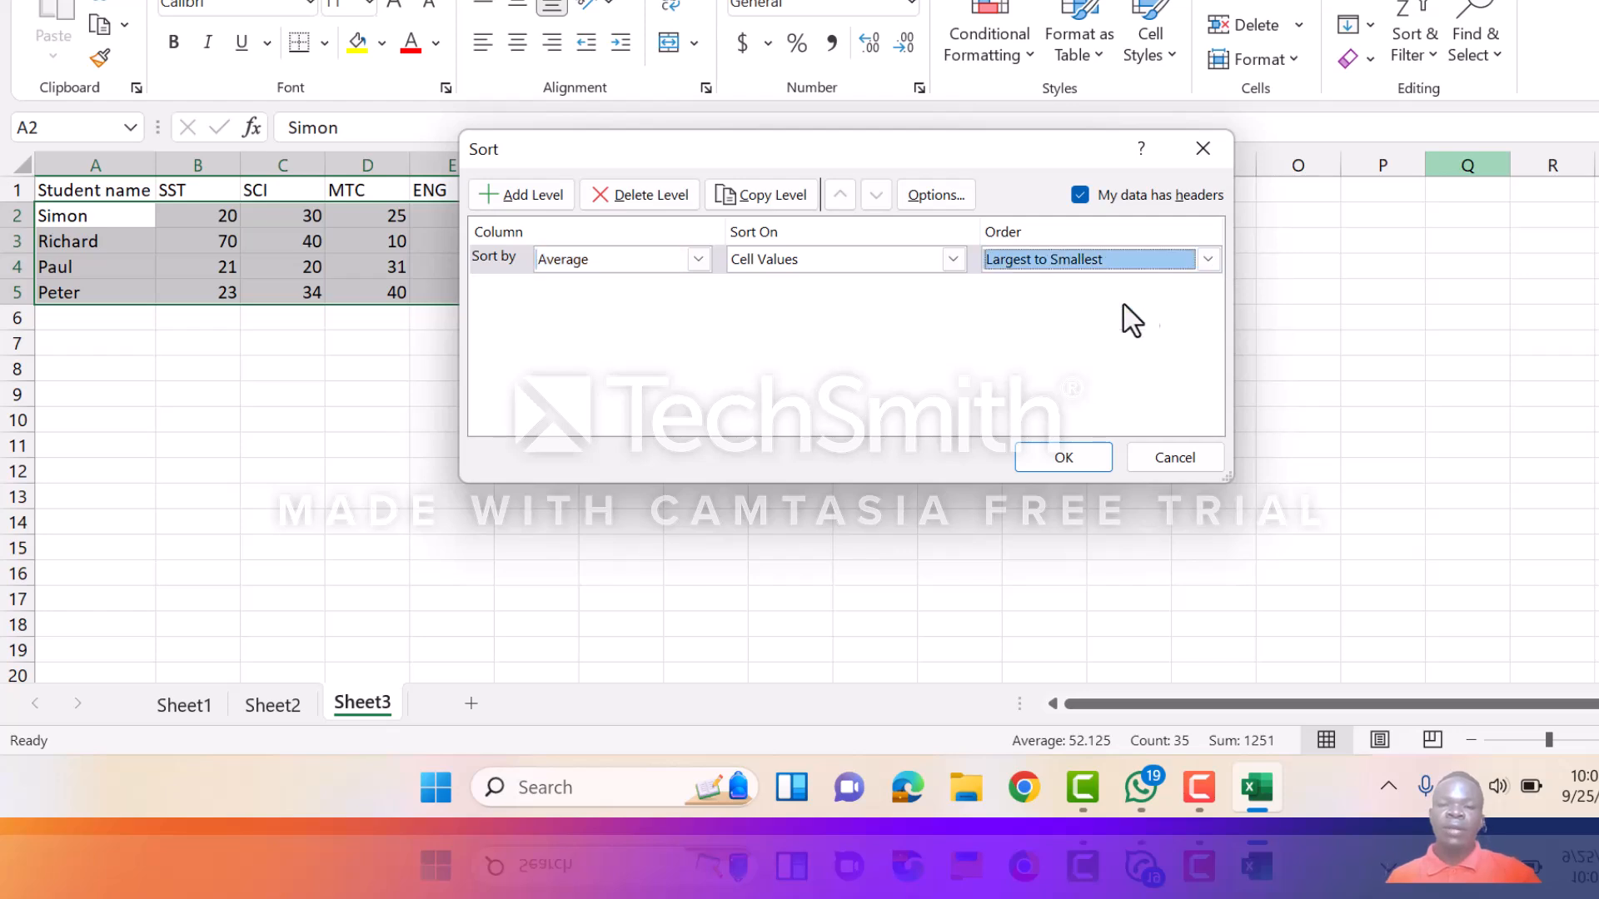
{"action": "left_click", "coordinate": [1080, 456]}
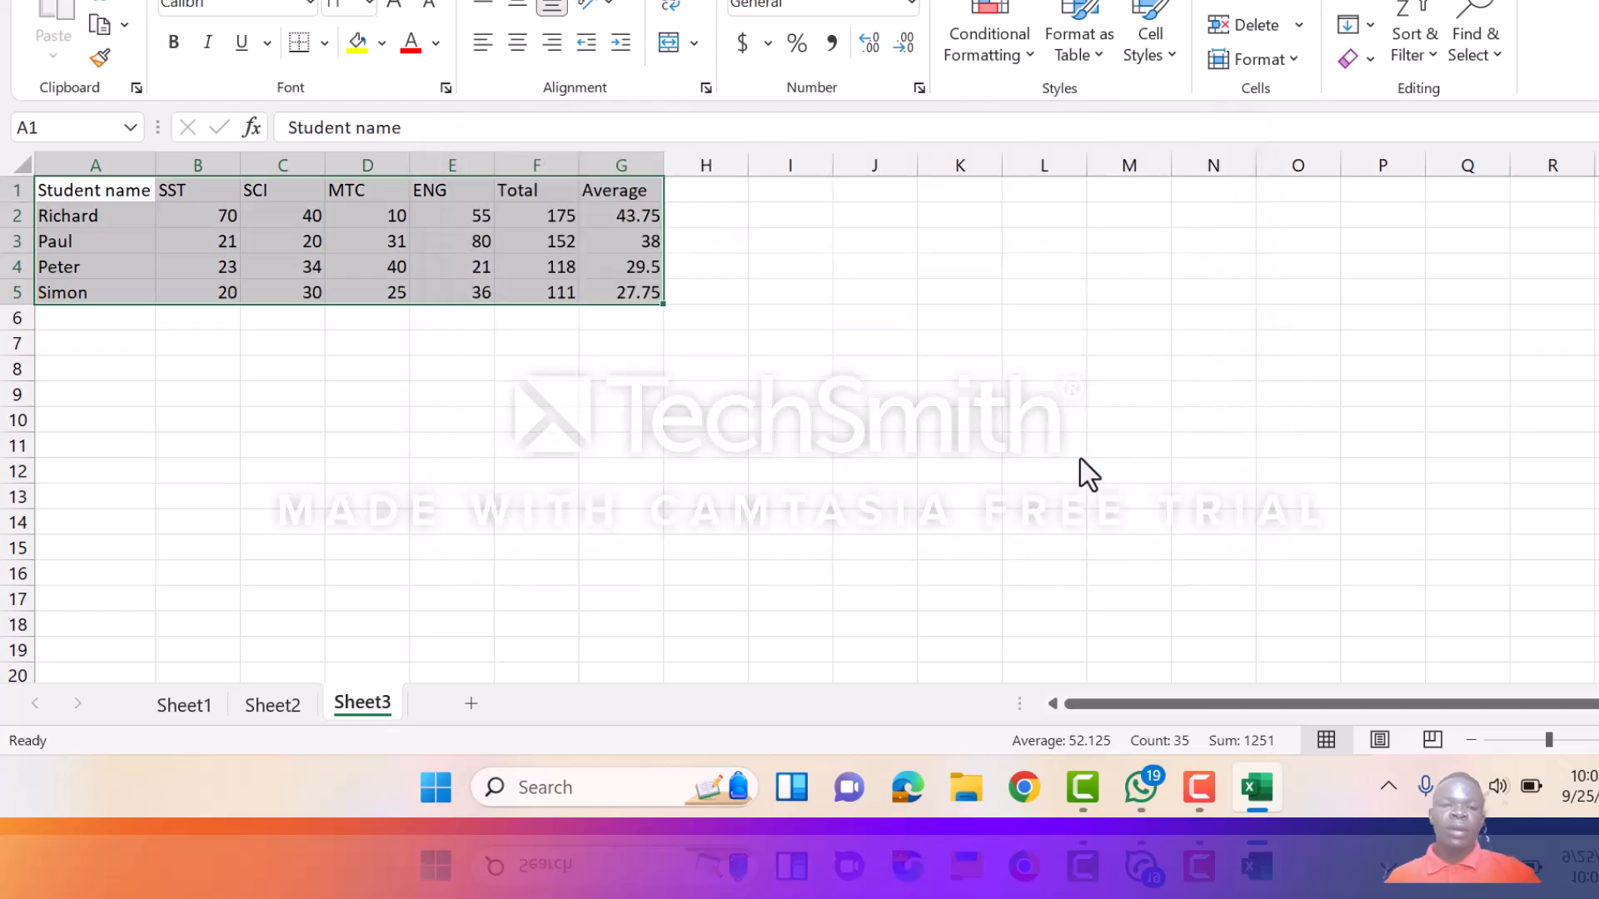
{"action": "left_click", "coordinate": [978, 388]}
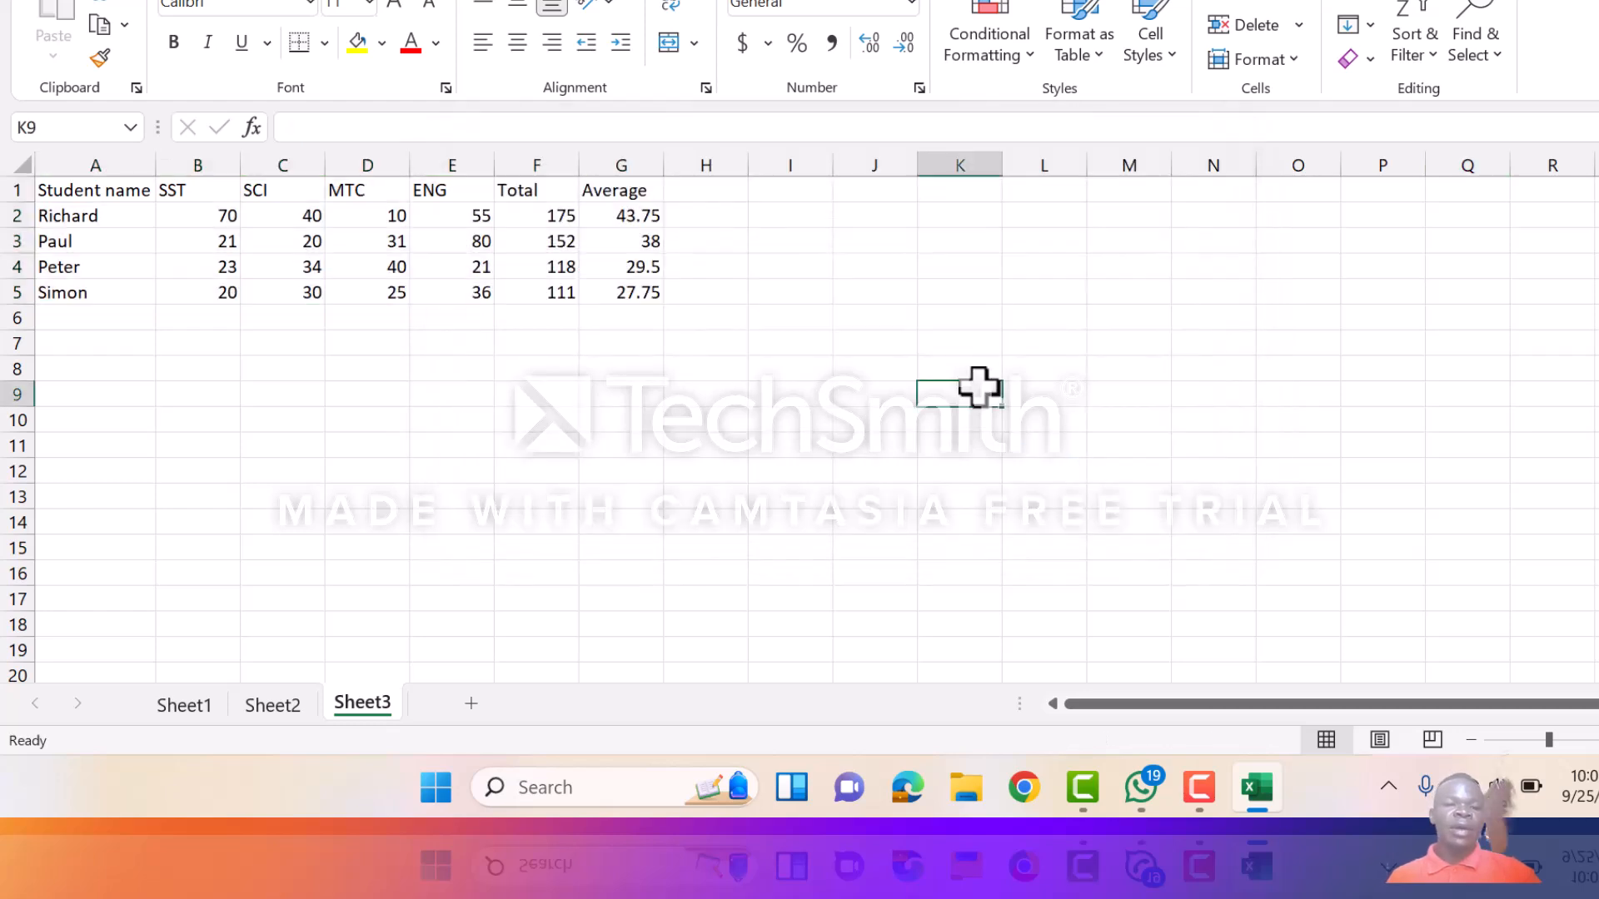